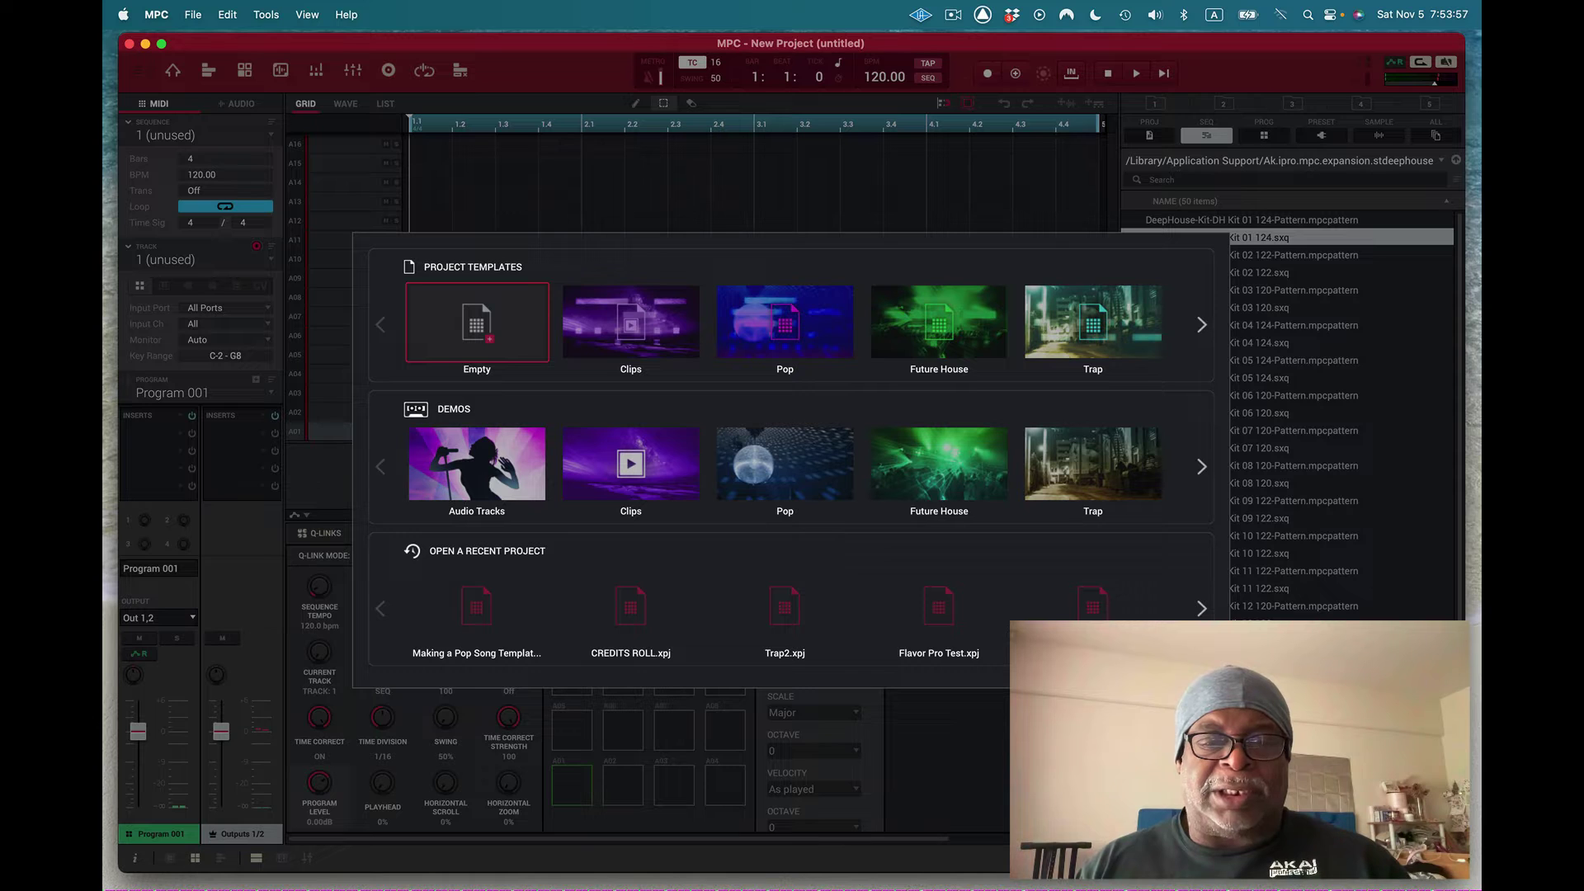
Step: Dismiss the Project Templates screen to open the empty untitled project in Main Mode
key("Escape")
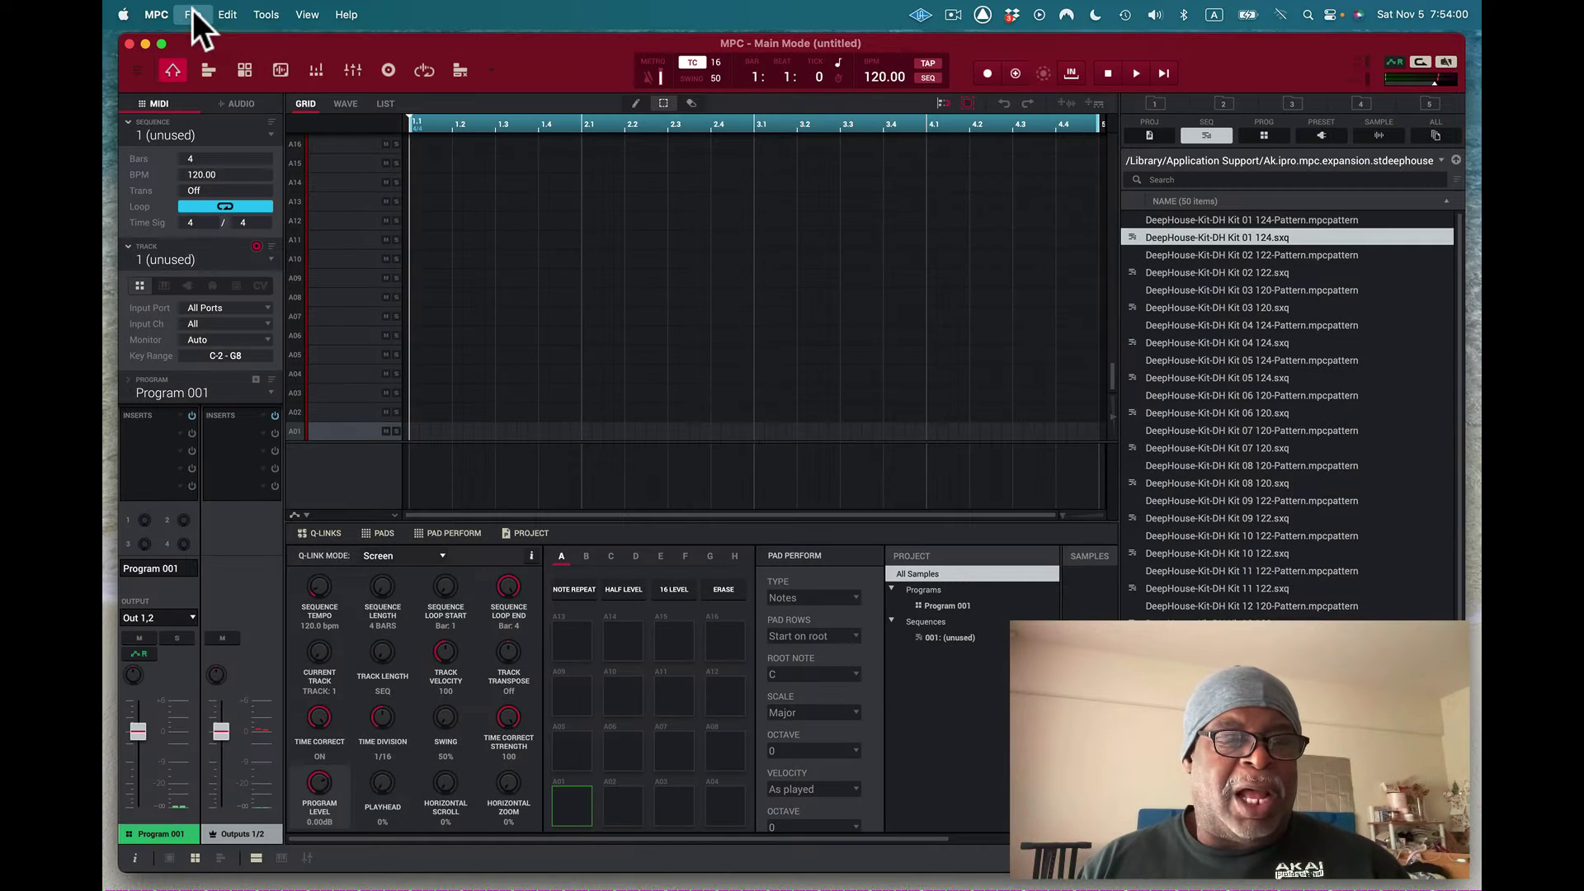
left_click(191, 11)
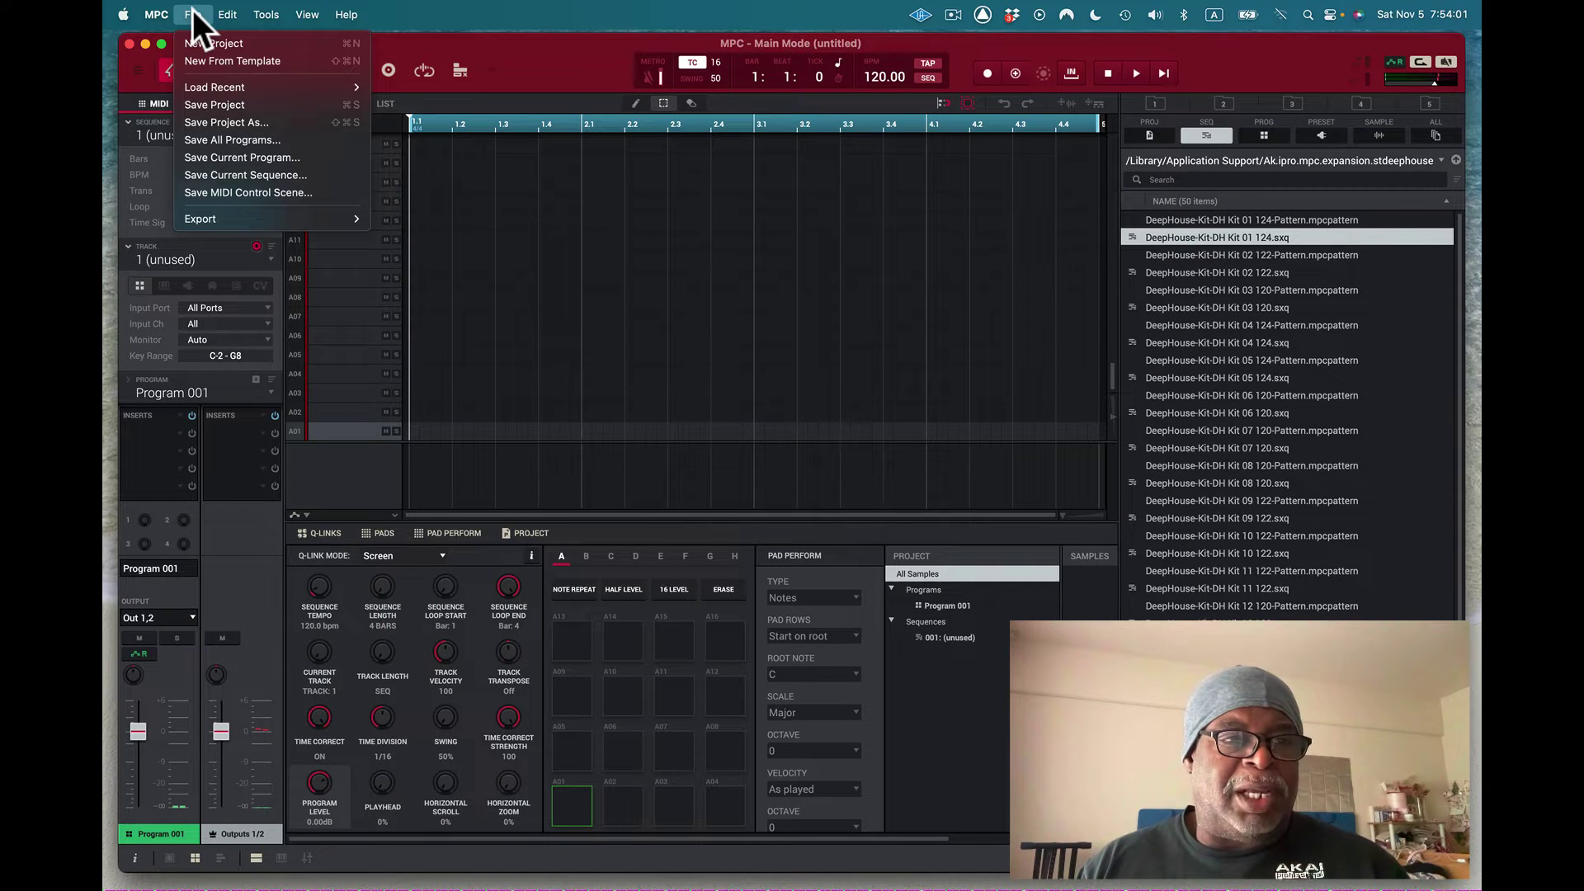
mouse_move(225, 83)
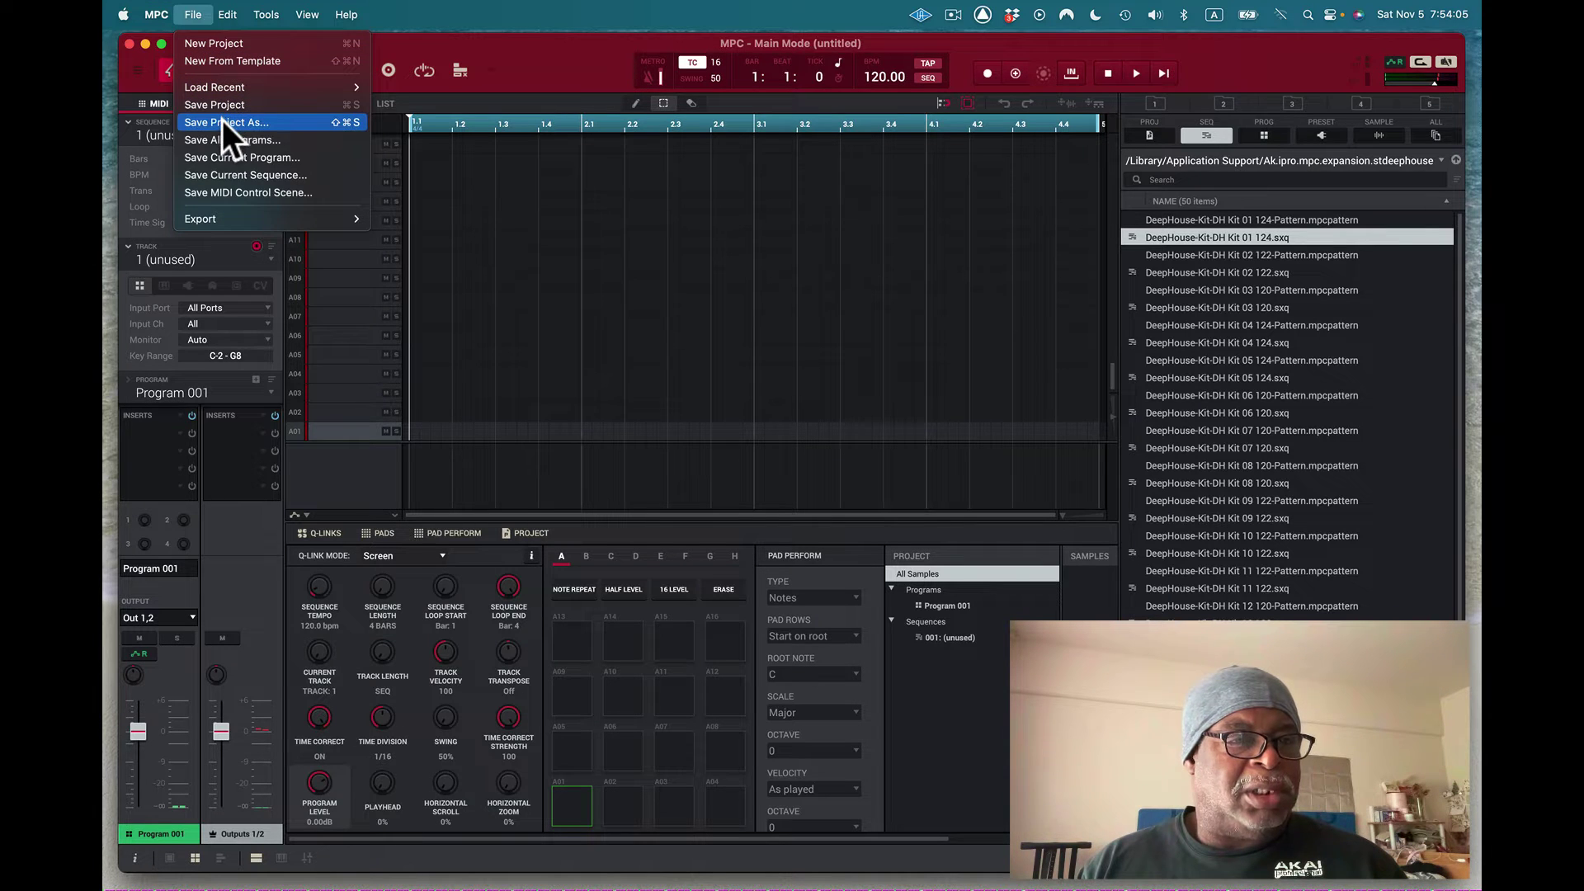
mouse_move(246, 217)
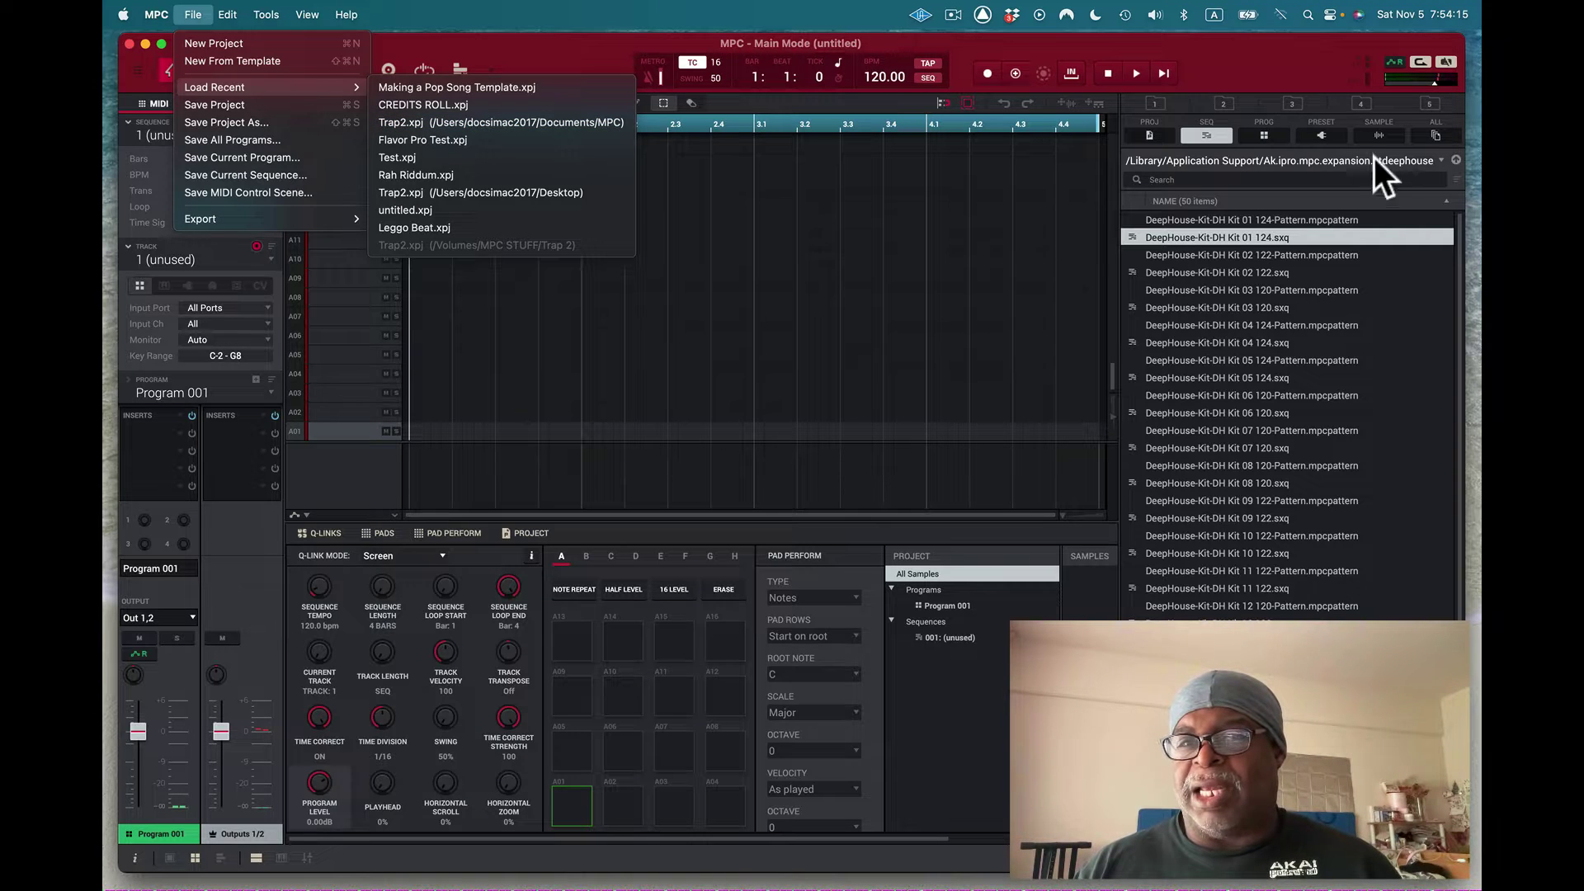
left_click(1220, 48)
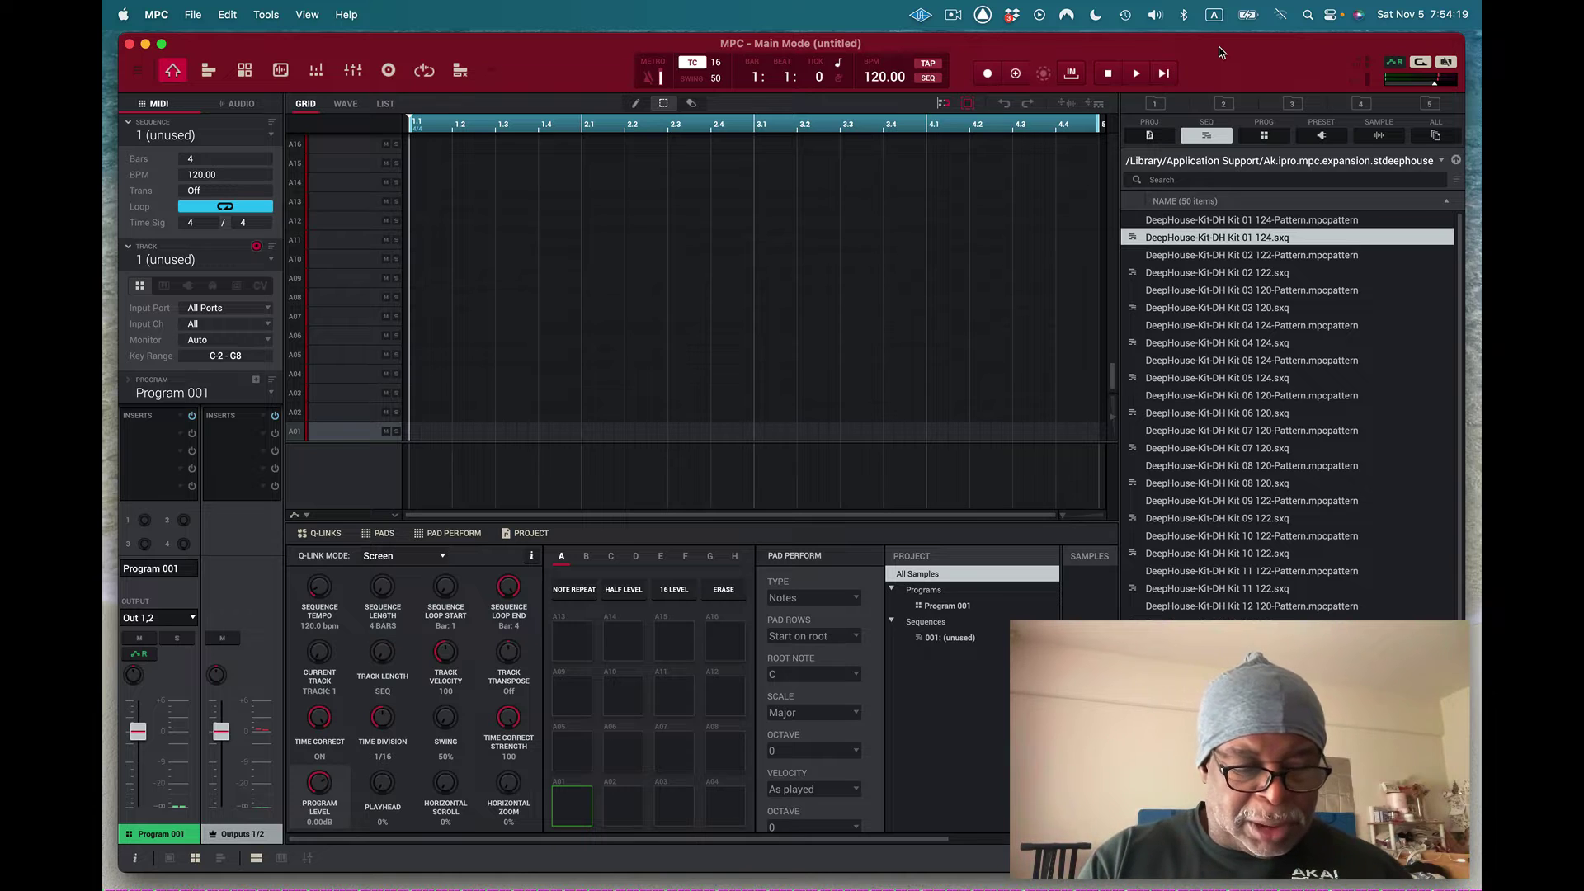
key("super+Tab")
key("super+Tab")
key("super+Tab")
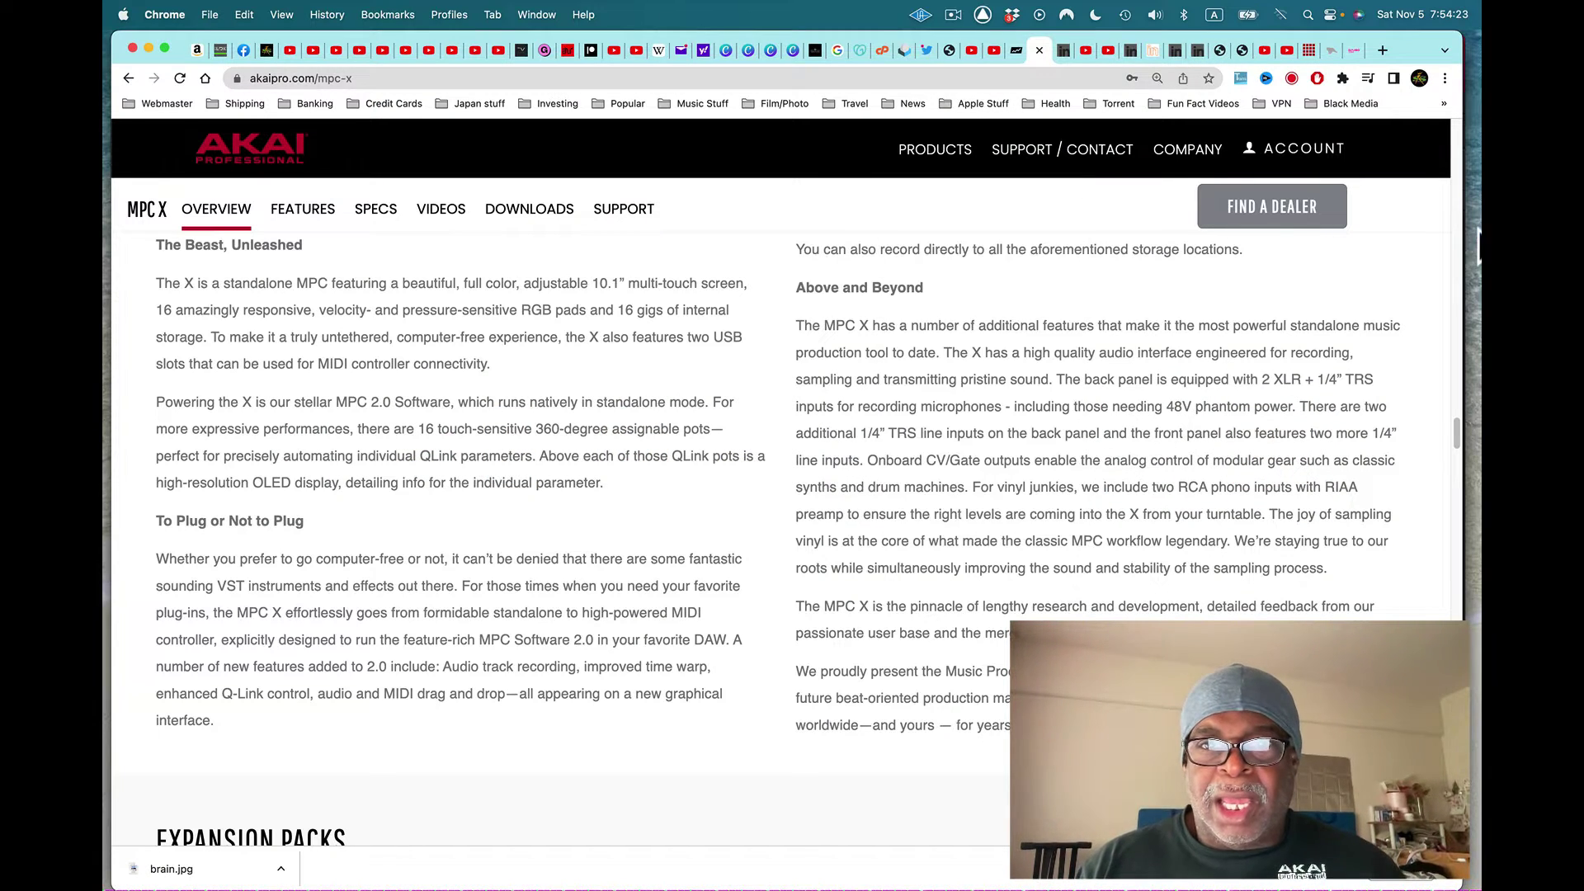
Step: Go from the MPC X product page to the Akai Pro SUPPORT / CONTACT home page
left_click(1083, 149)
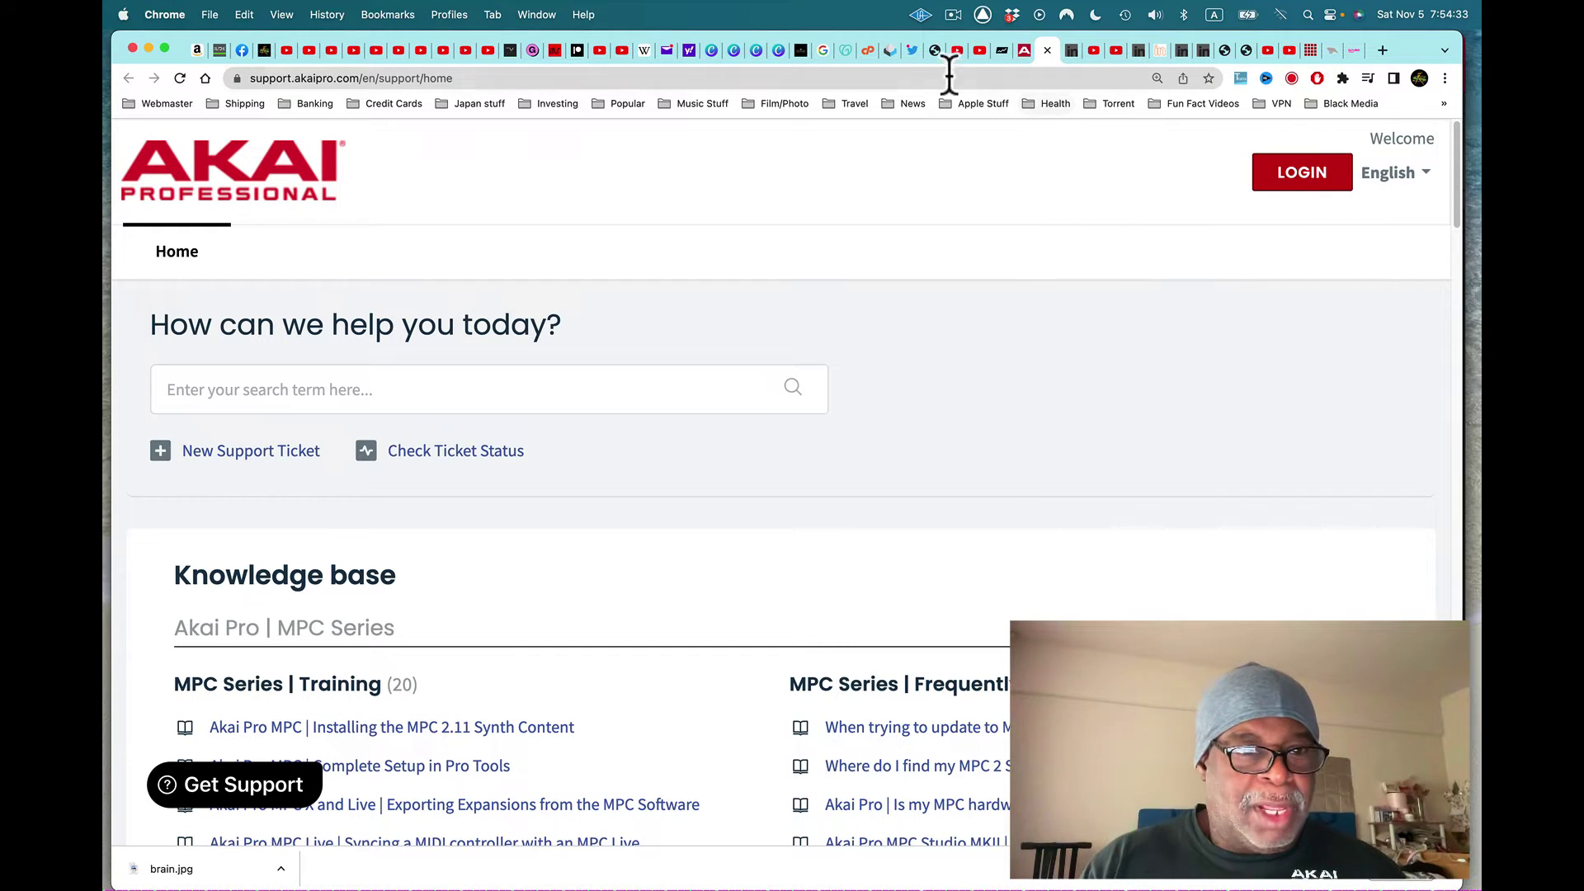
Step: Search the knowledge base for 'MIDI Import', then start extending the query with 'filkes'
left_click(447, 388)
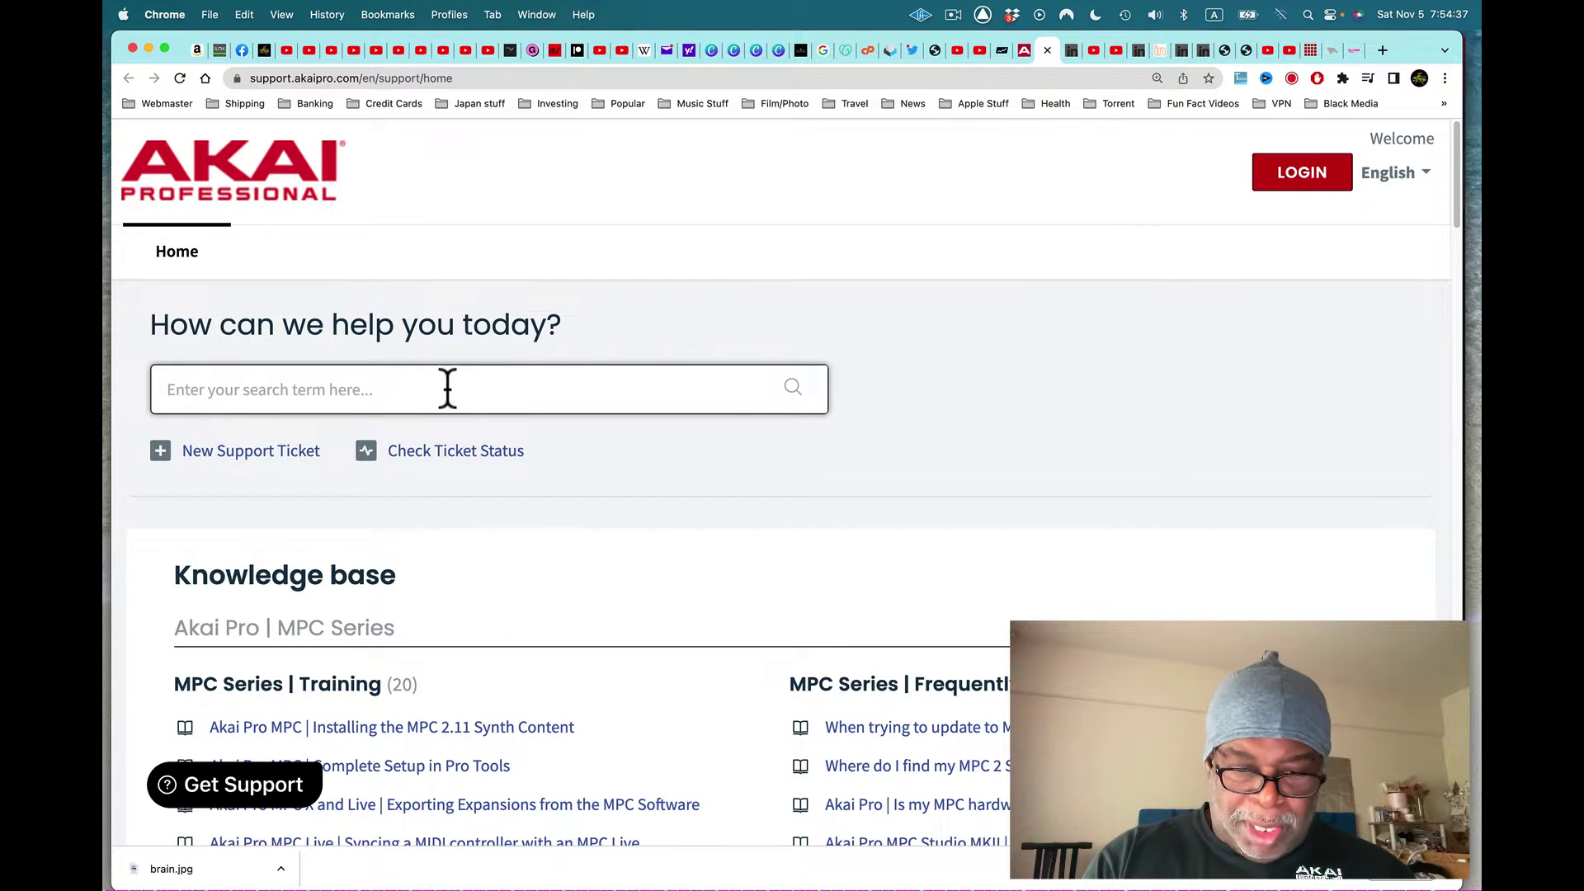
type("MIDI ")
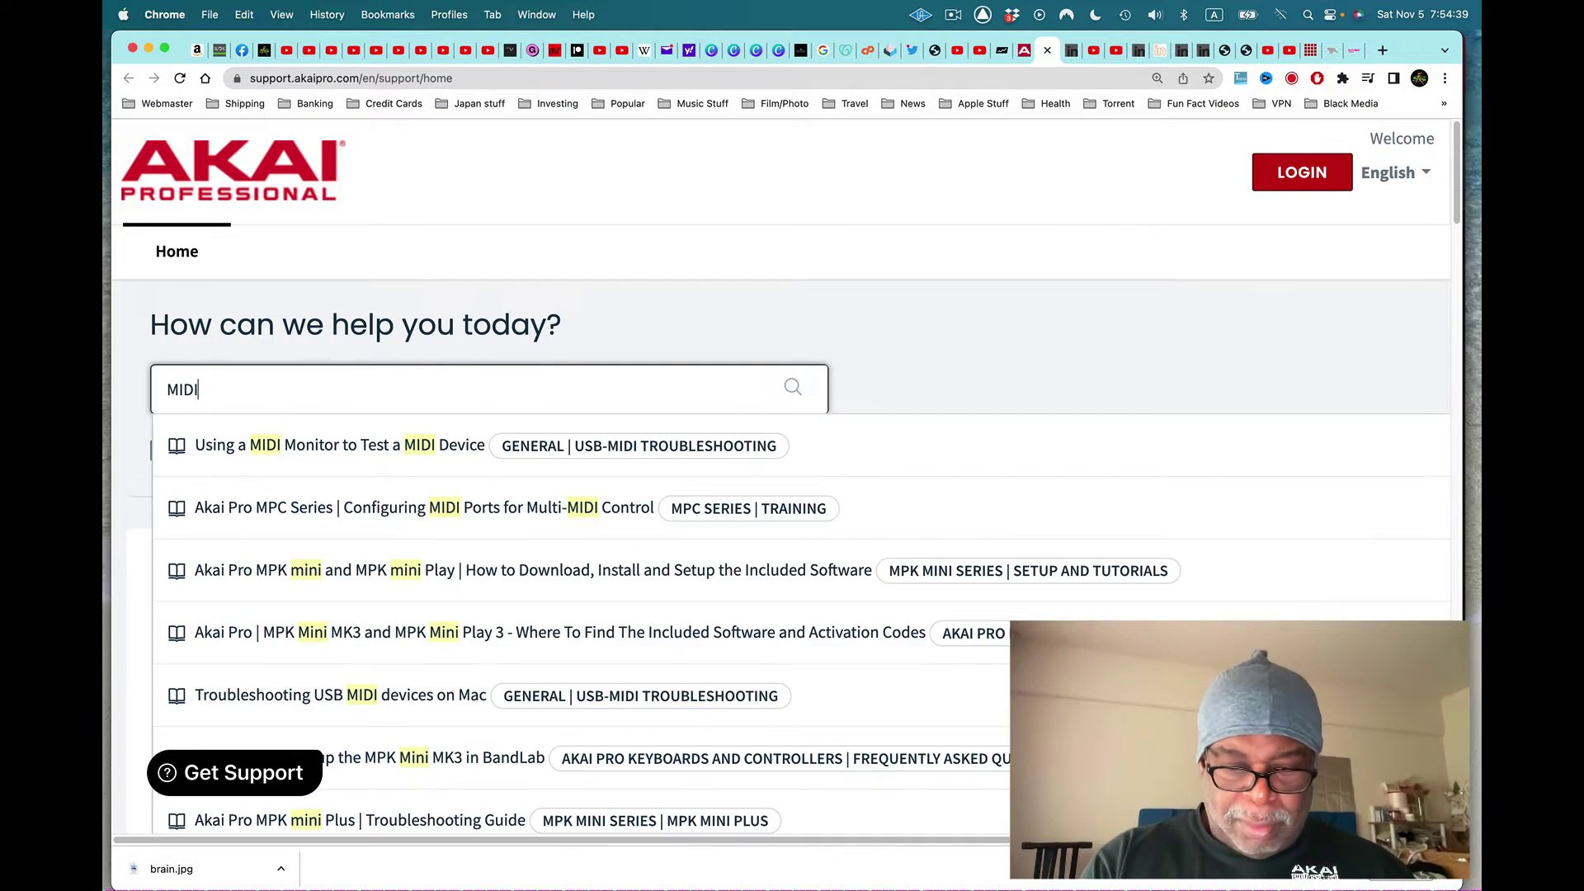
type("Imp")
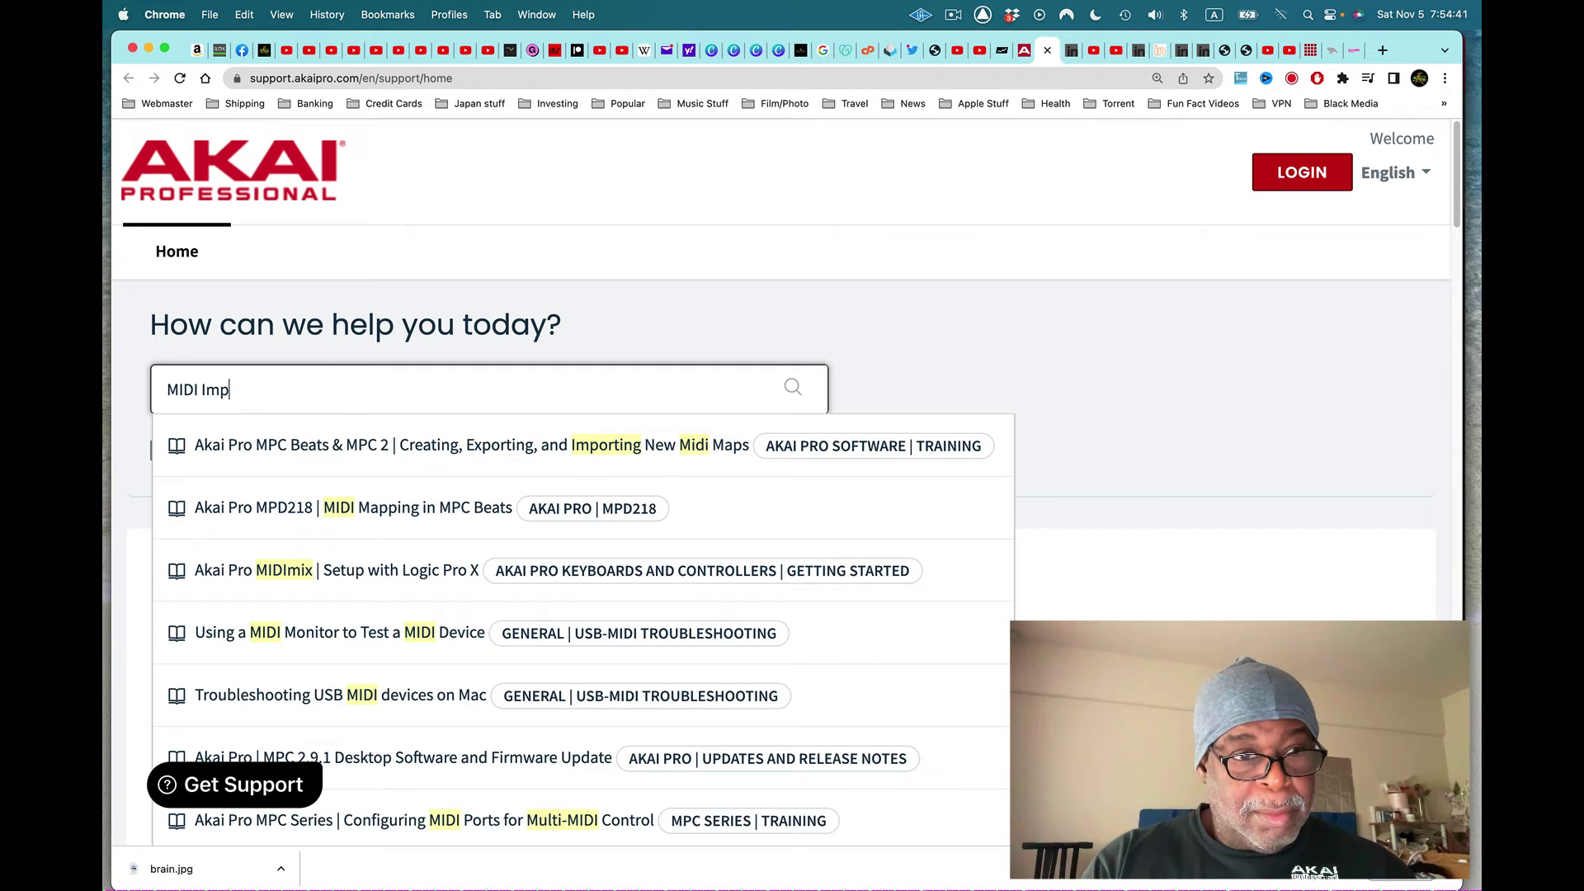
type("ort")
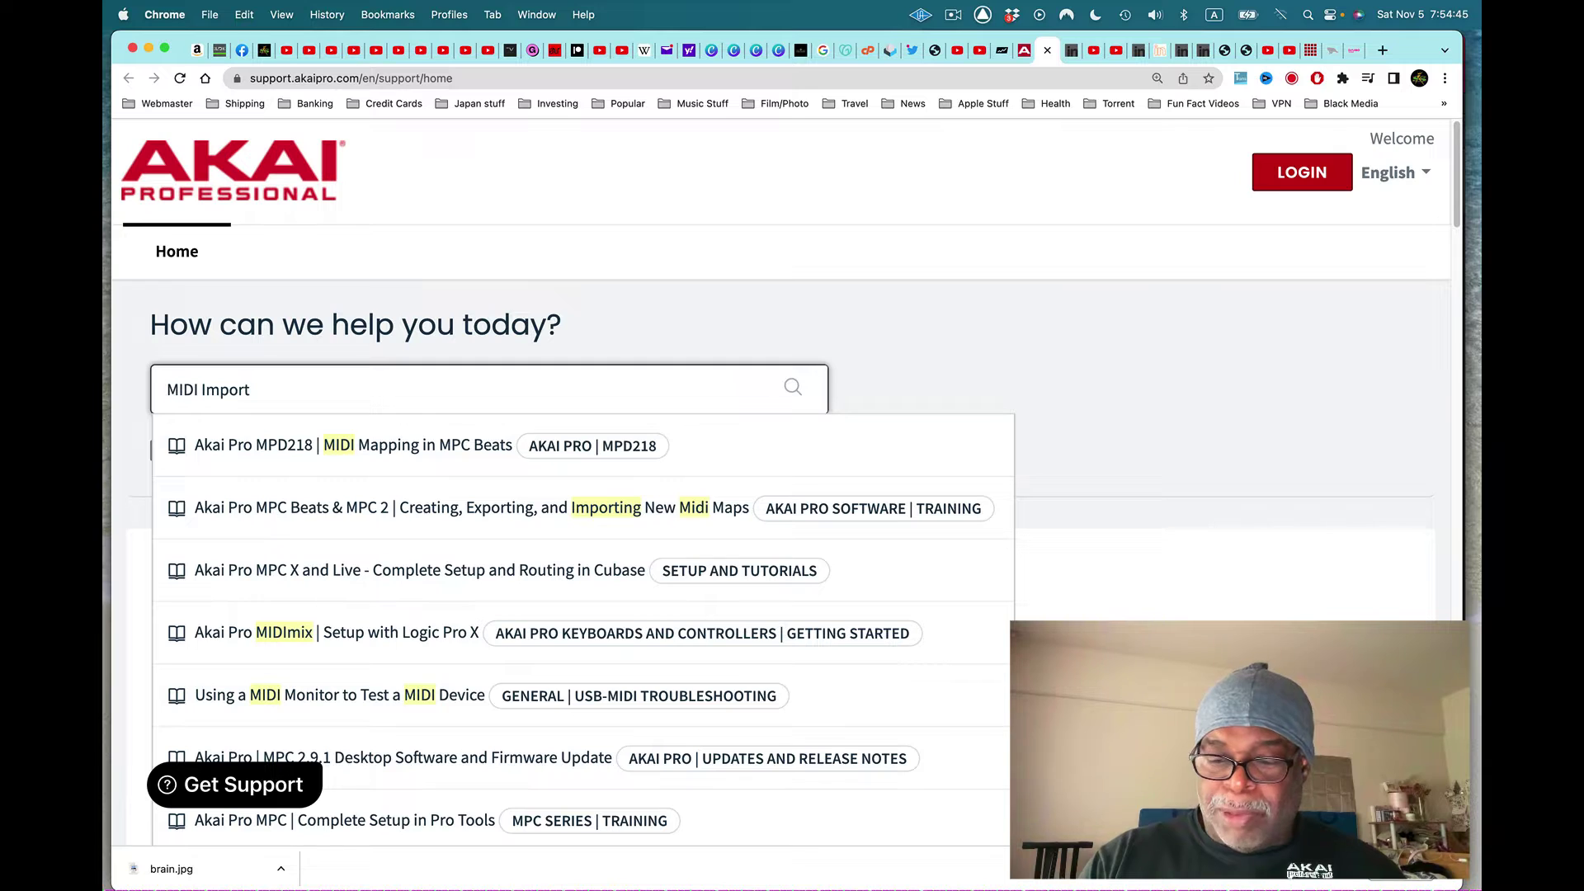
key("Return")
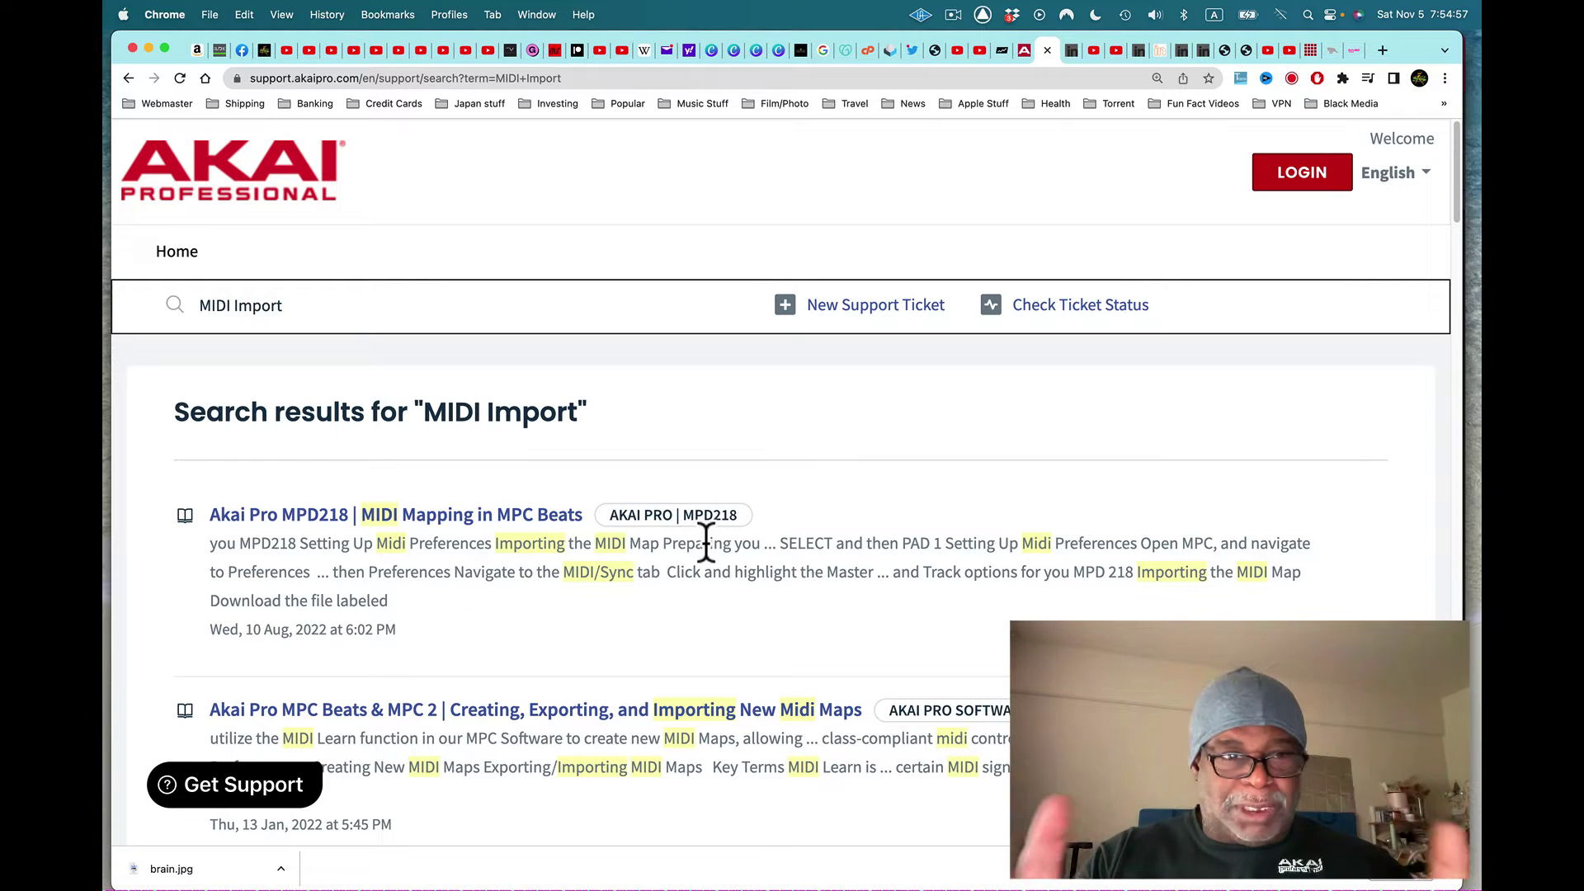
left_click(426, 308)
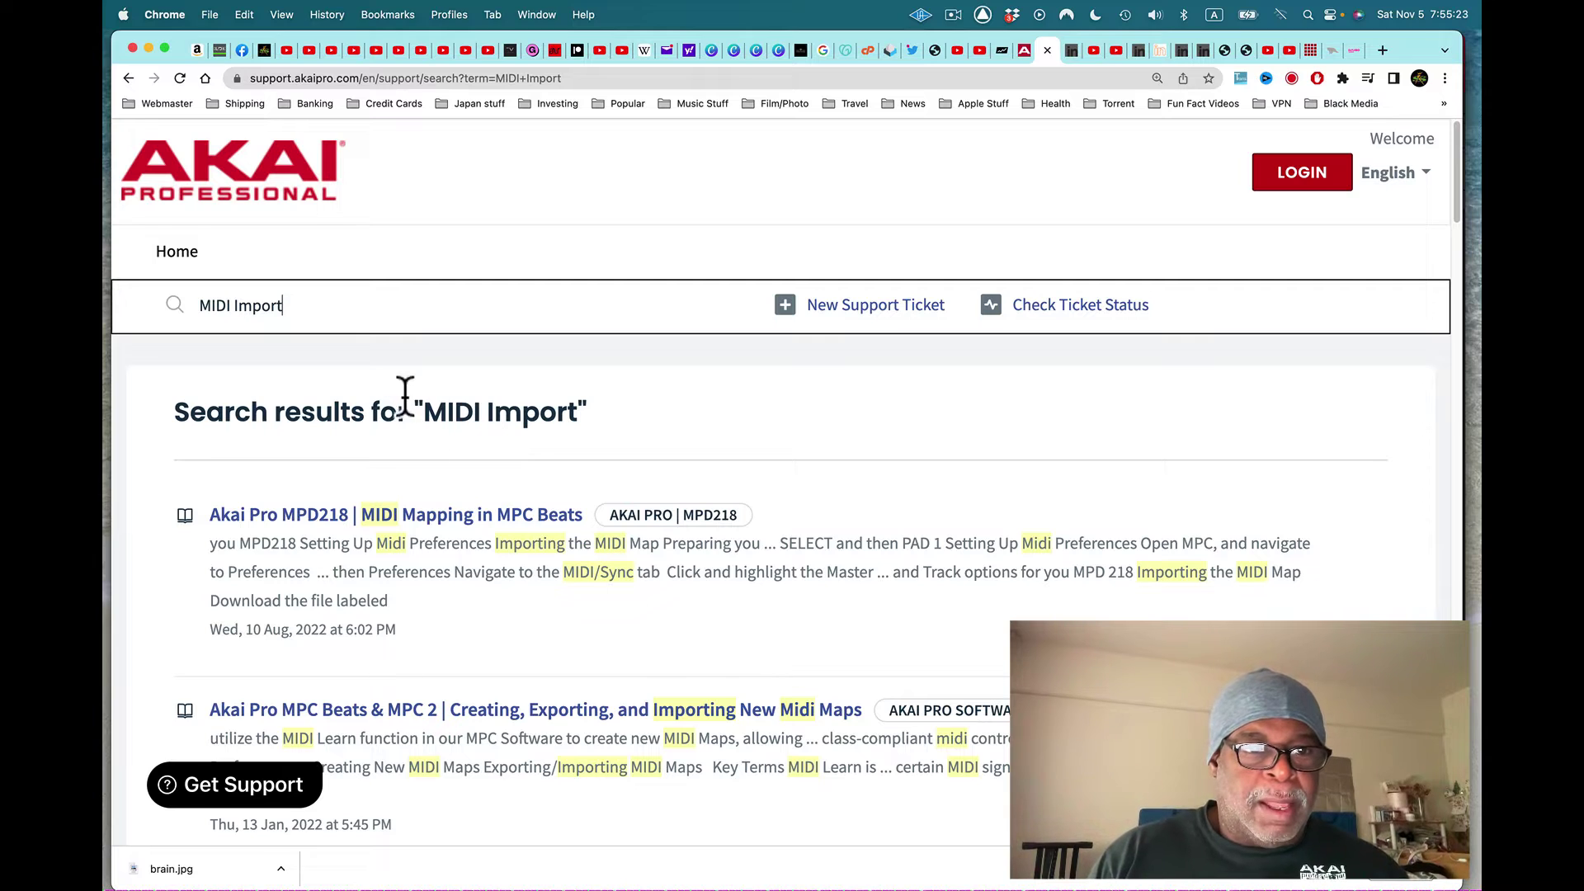
type("fi")
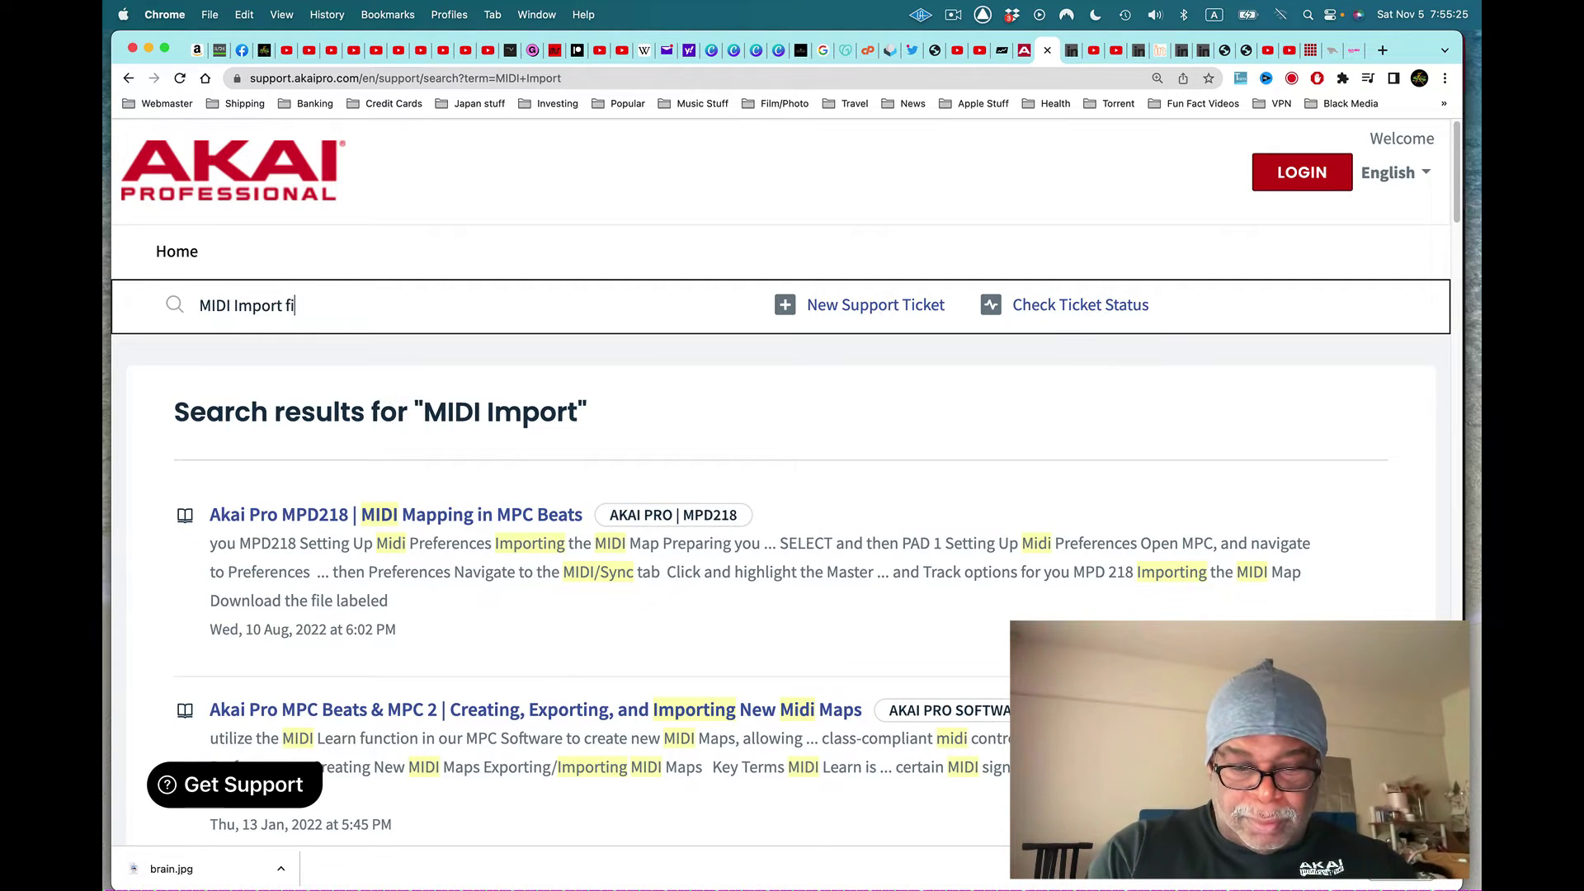
type("lkes")
Step: Correct the search to 'MIDI Import files', scroll through the results, then return to MPC
left_click(309, 306)
key("BackSpace")
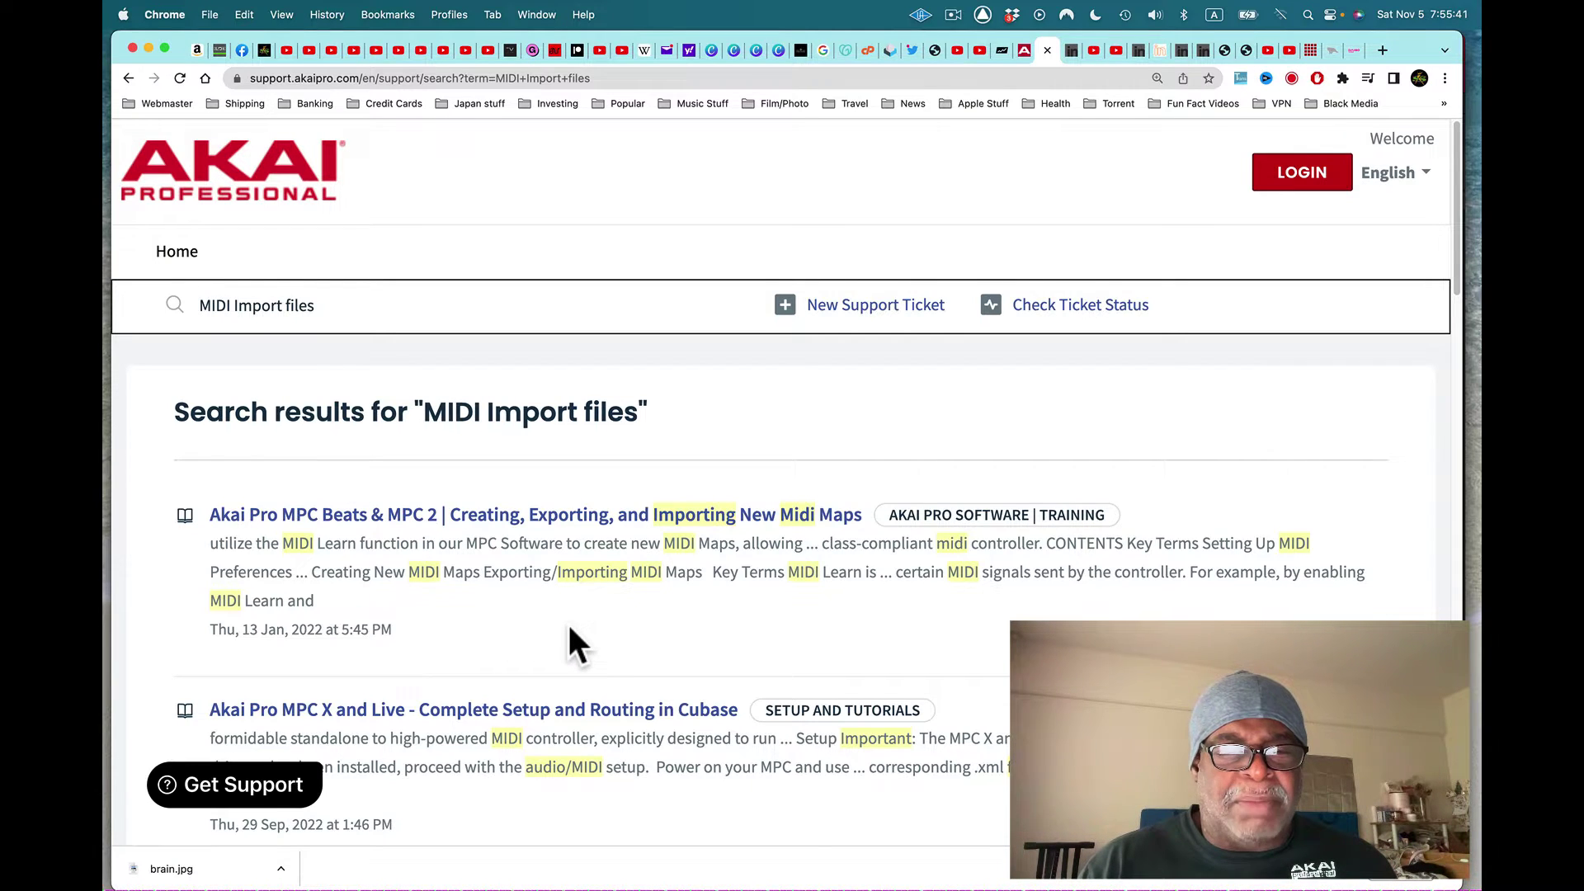
scroll(571, 628, "down", 3)
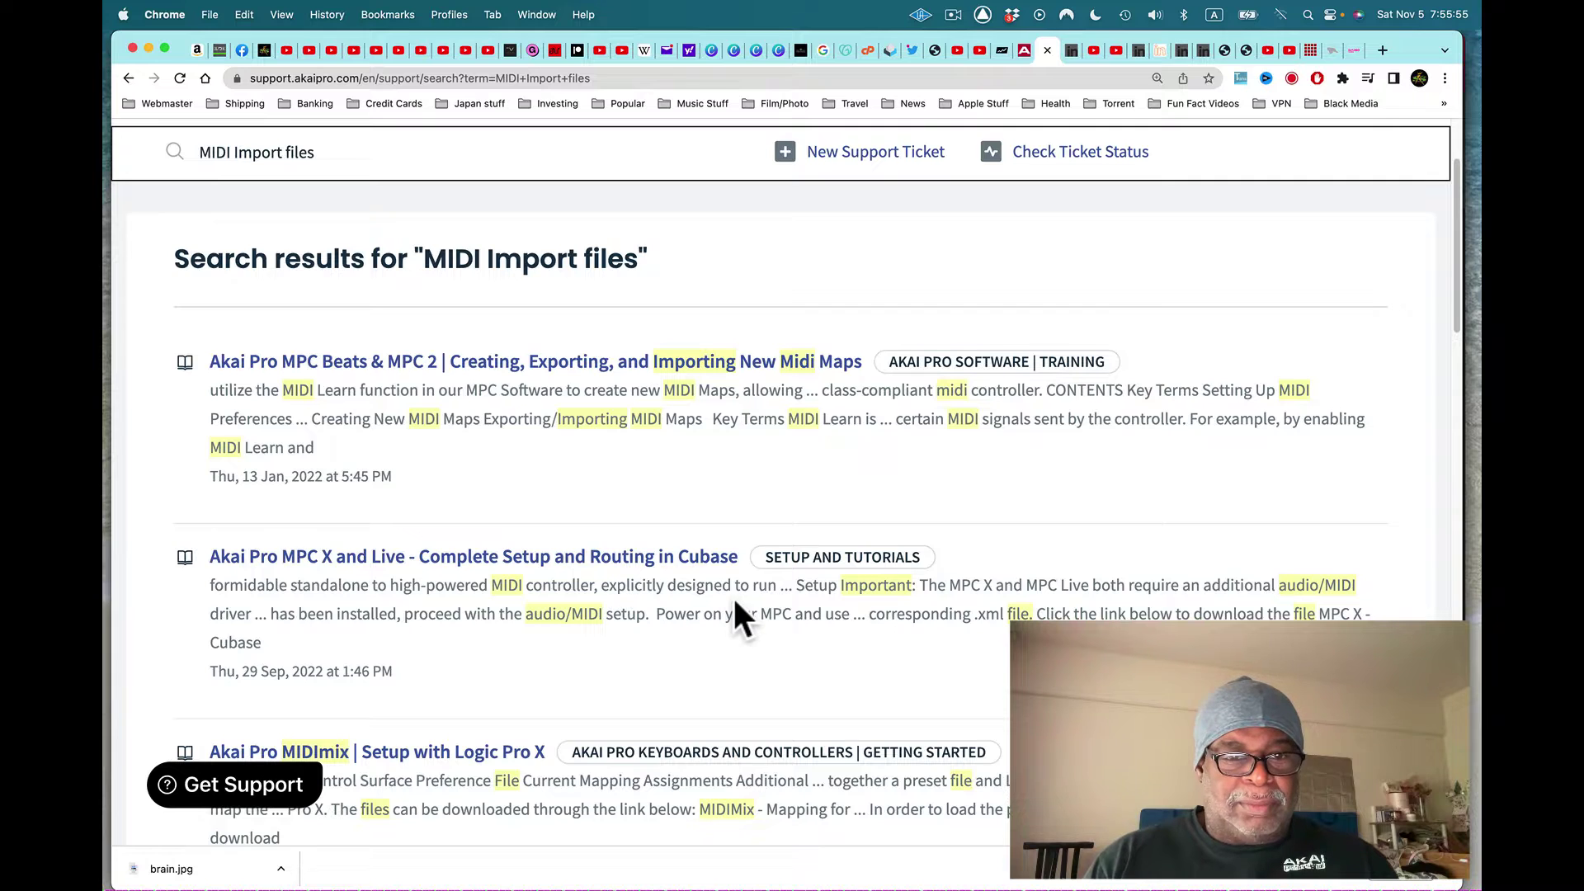
scroll(735, 603, "down", 2)
scroll(735, 603, "down", 2)
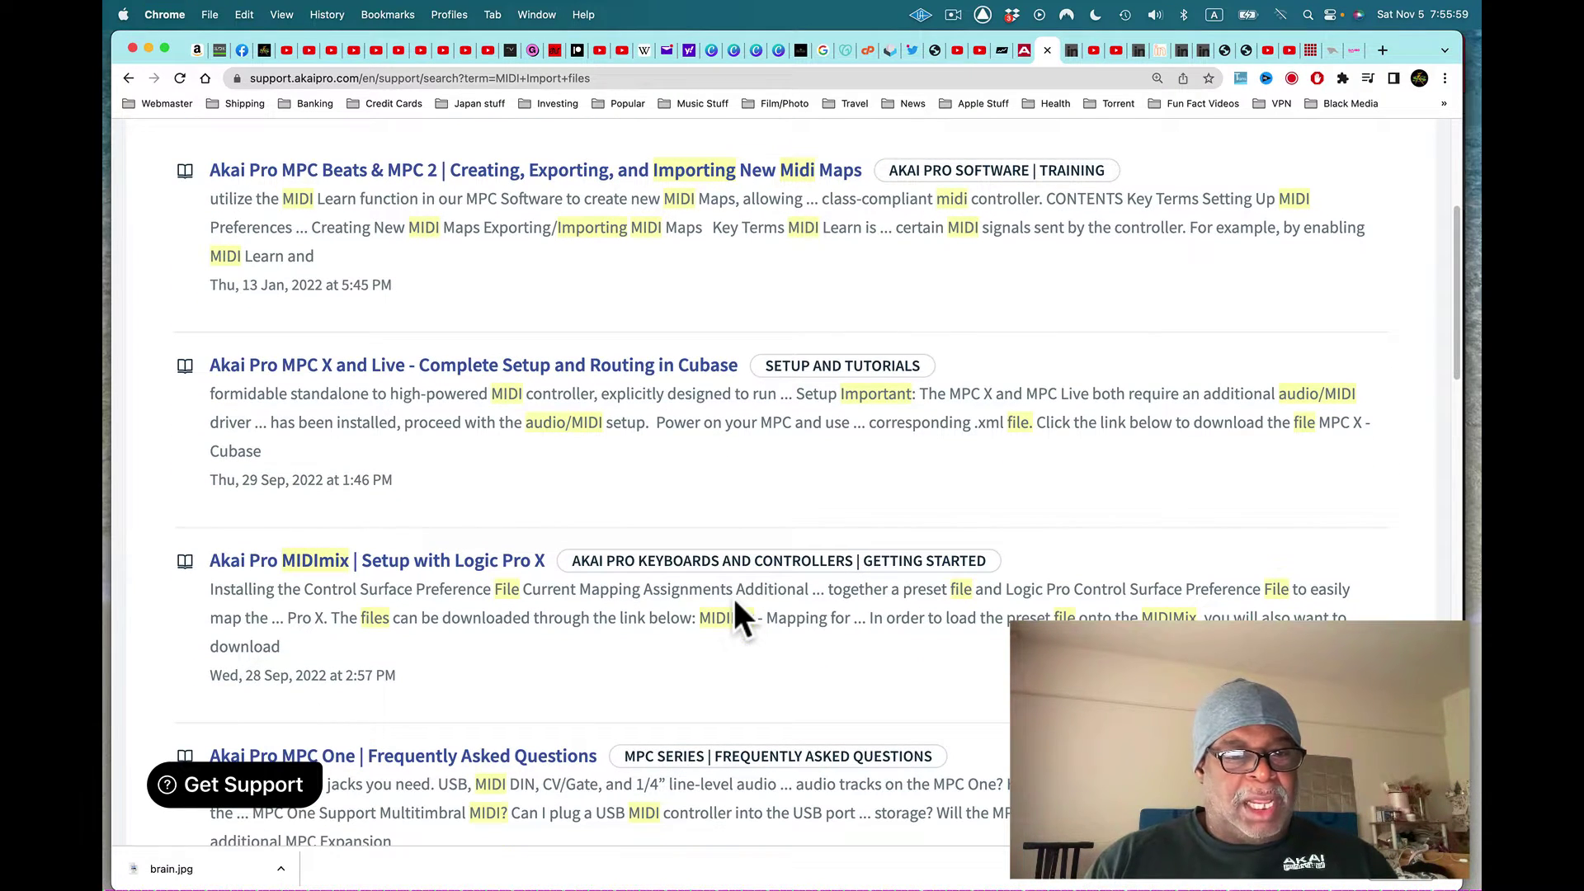
scroll(735, 603, "down", 1)
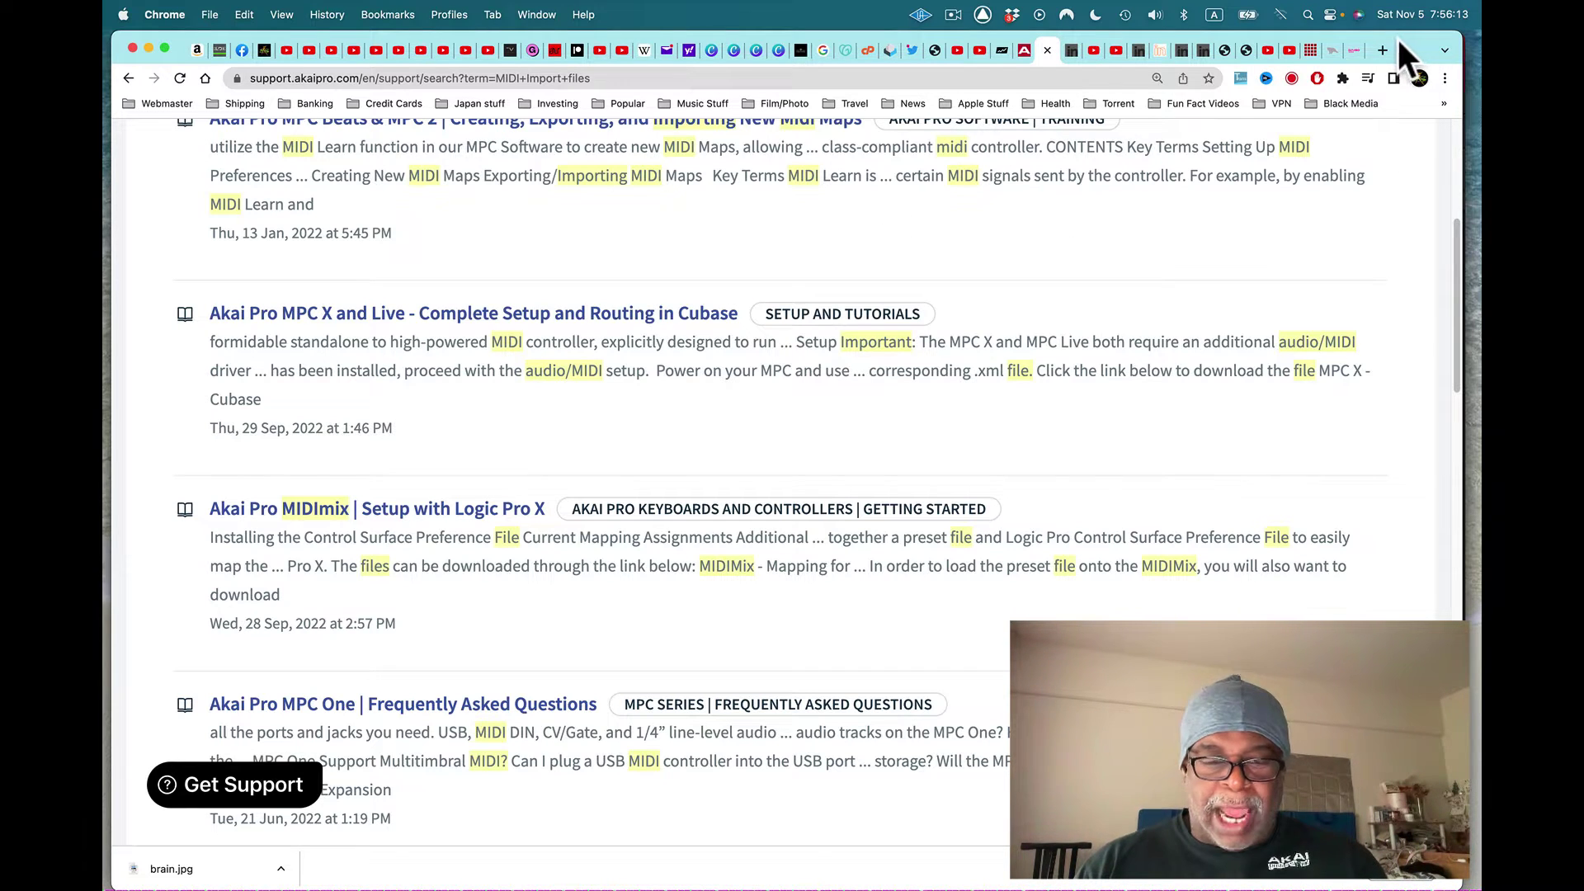
key("super+Tab")
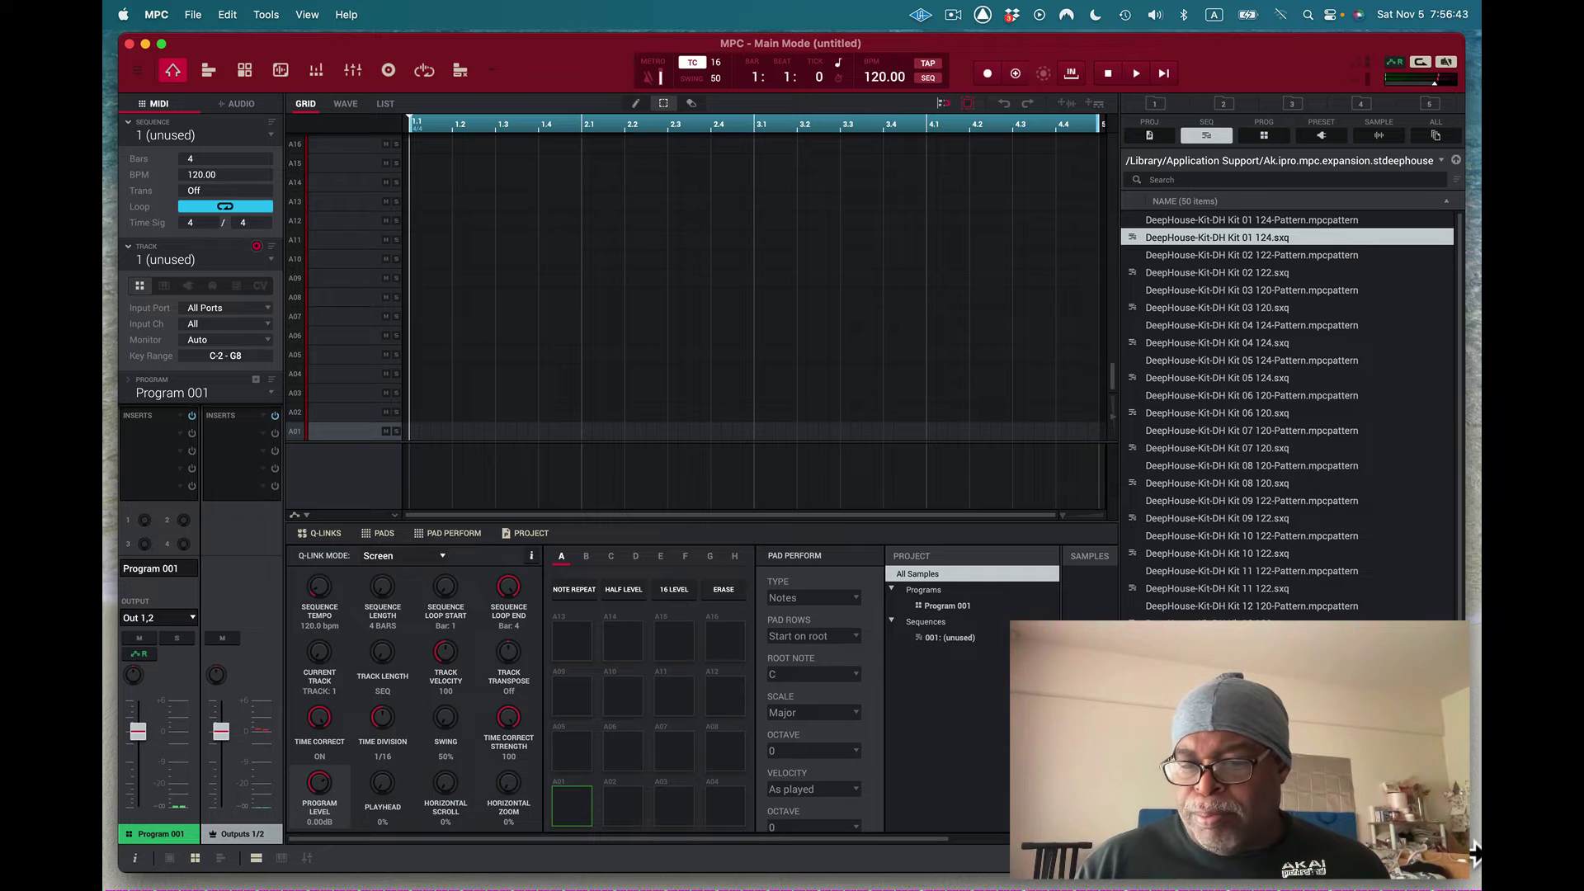
Step: Shrink the MPC window in two passes so the desktop folders show, then focus the desktop
left_click_drag(1472, 857, 1378, 871)
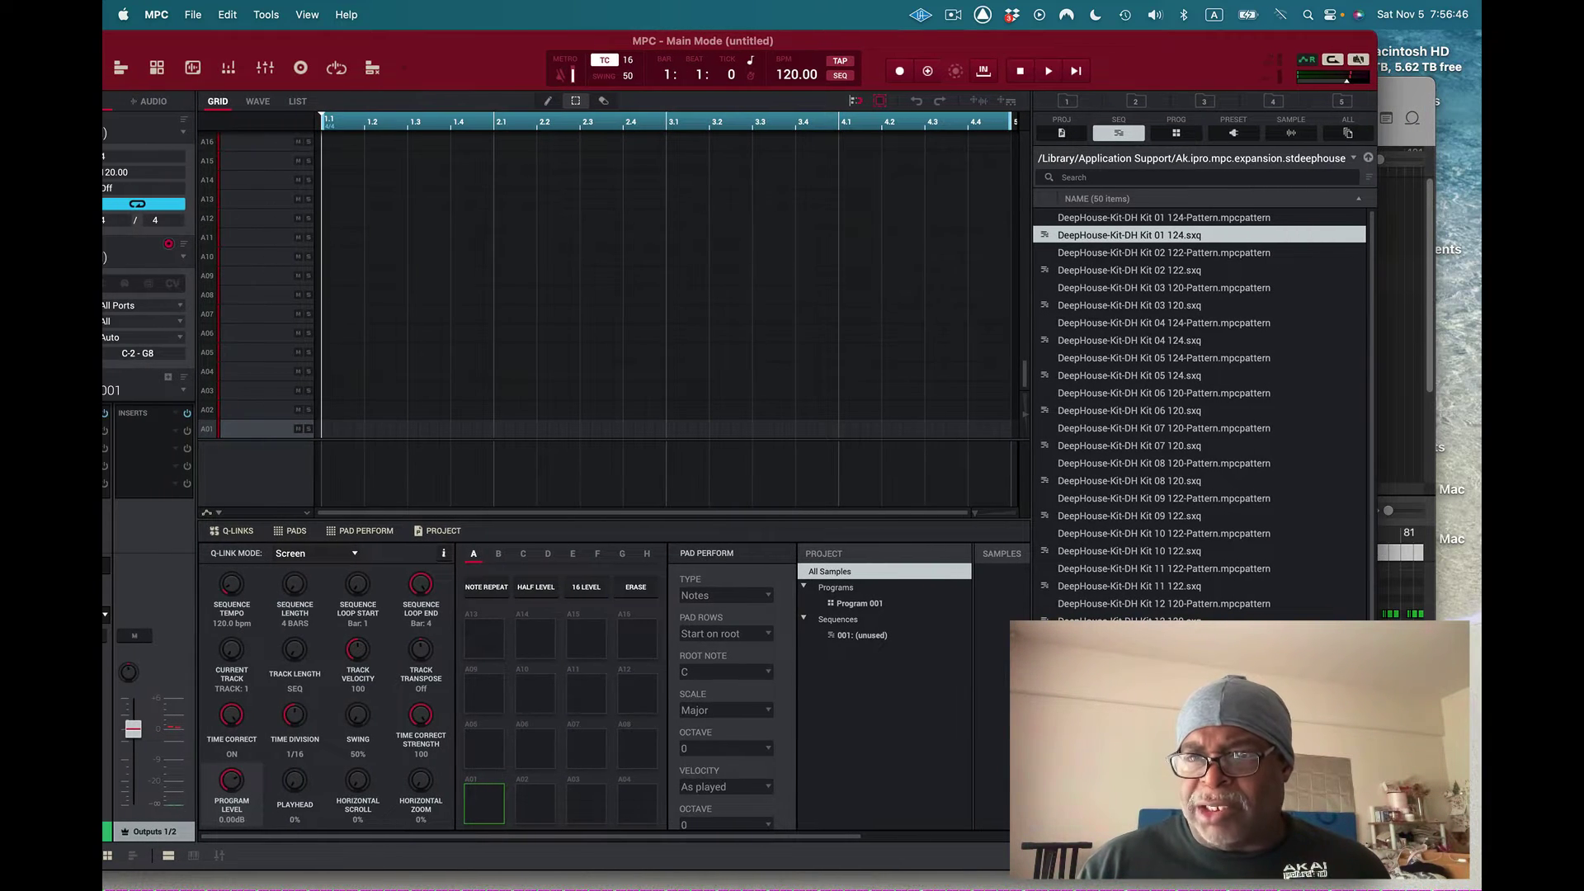
left_click(1402, 96)
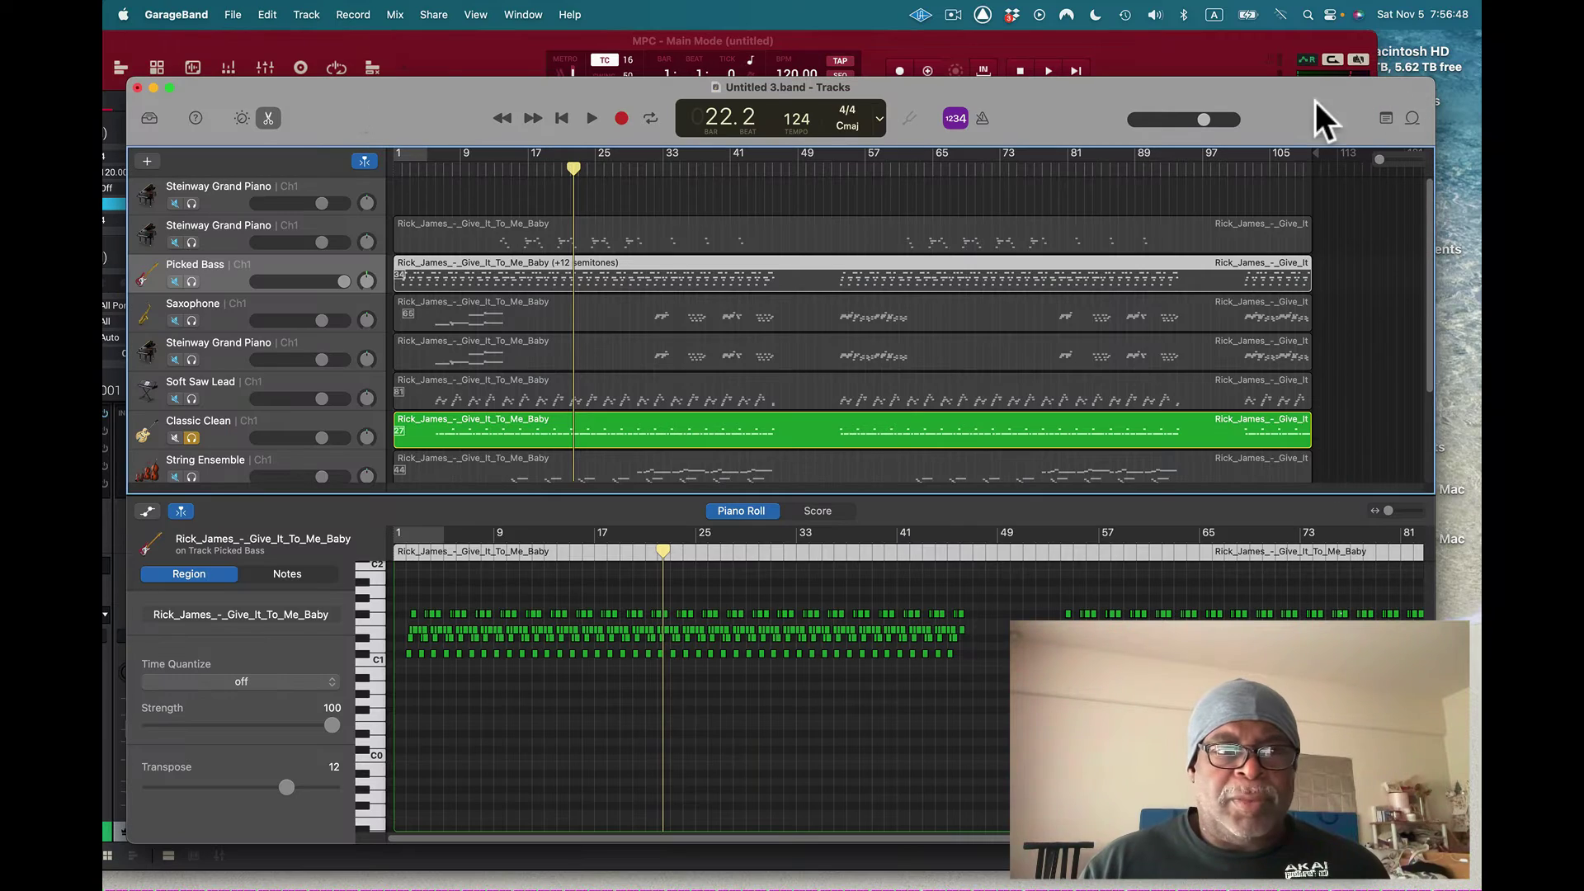
left_click(103, 87)
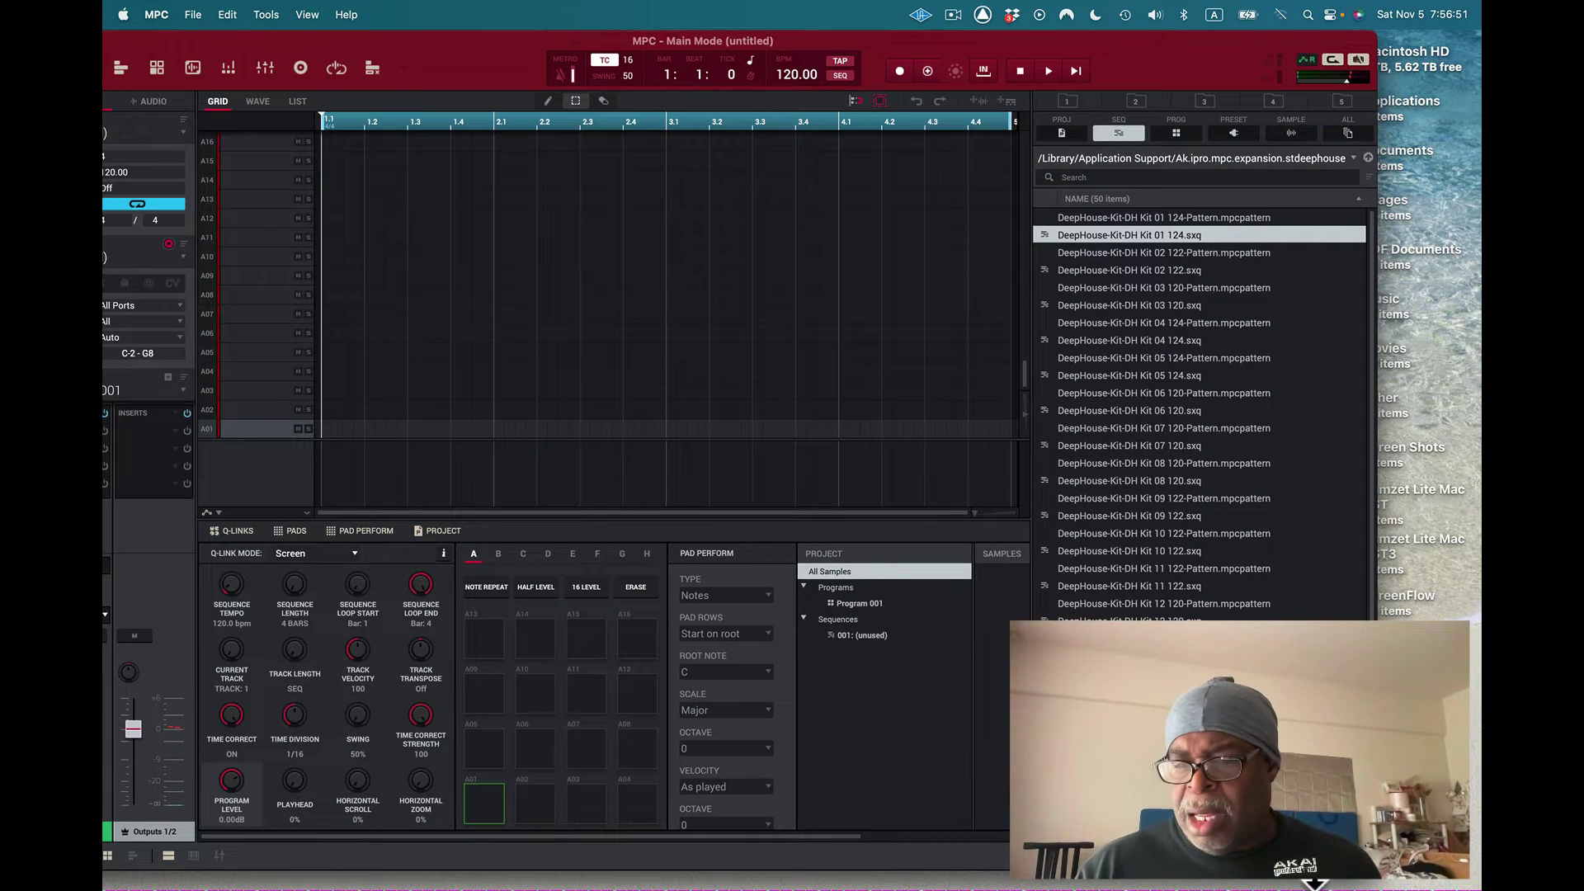
left_click_drag(1370, 882, 1189, 868)
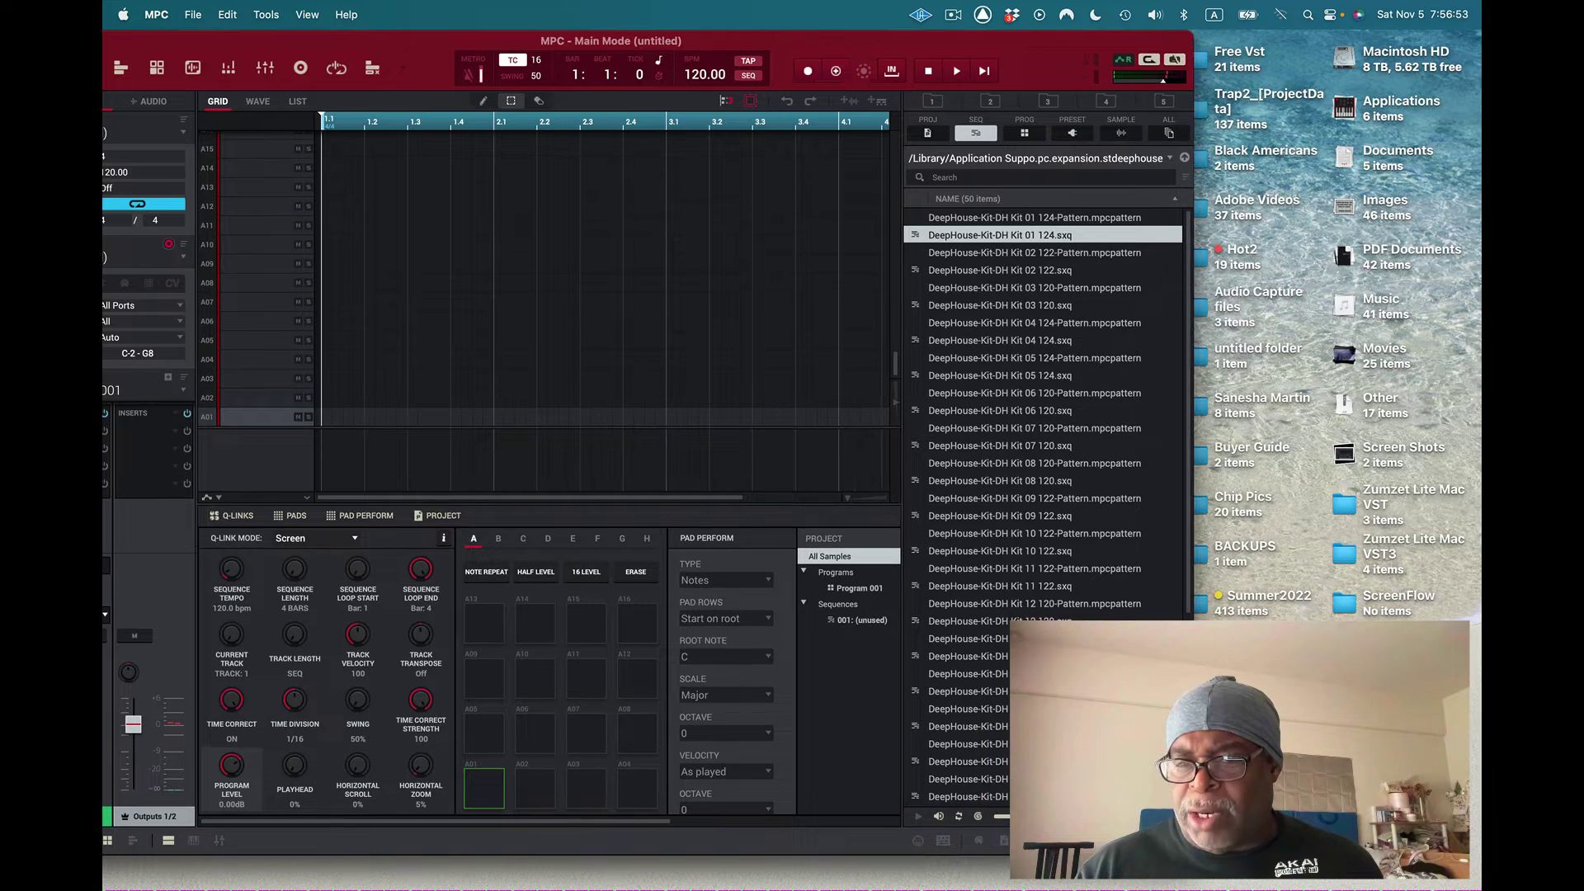
left_click(1365, 882)
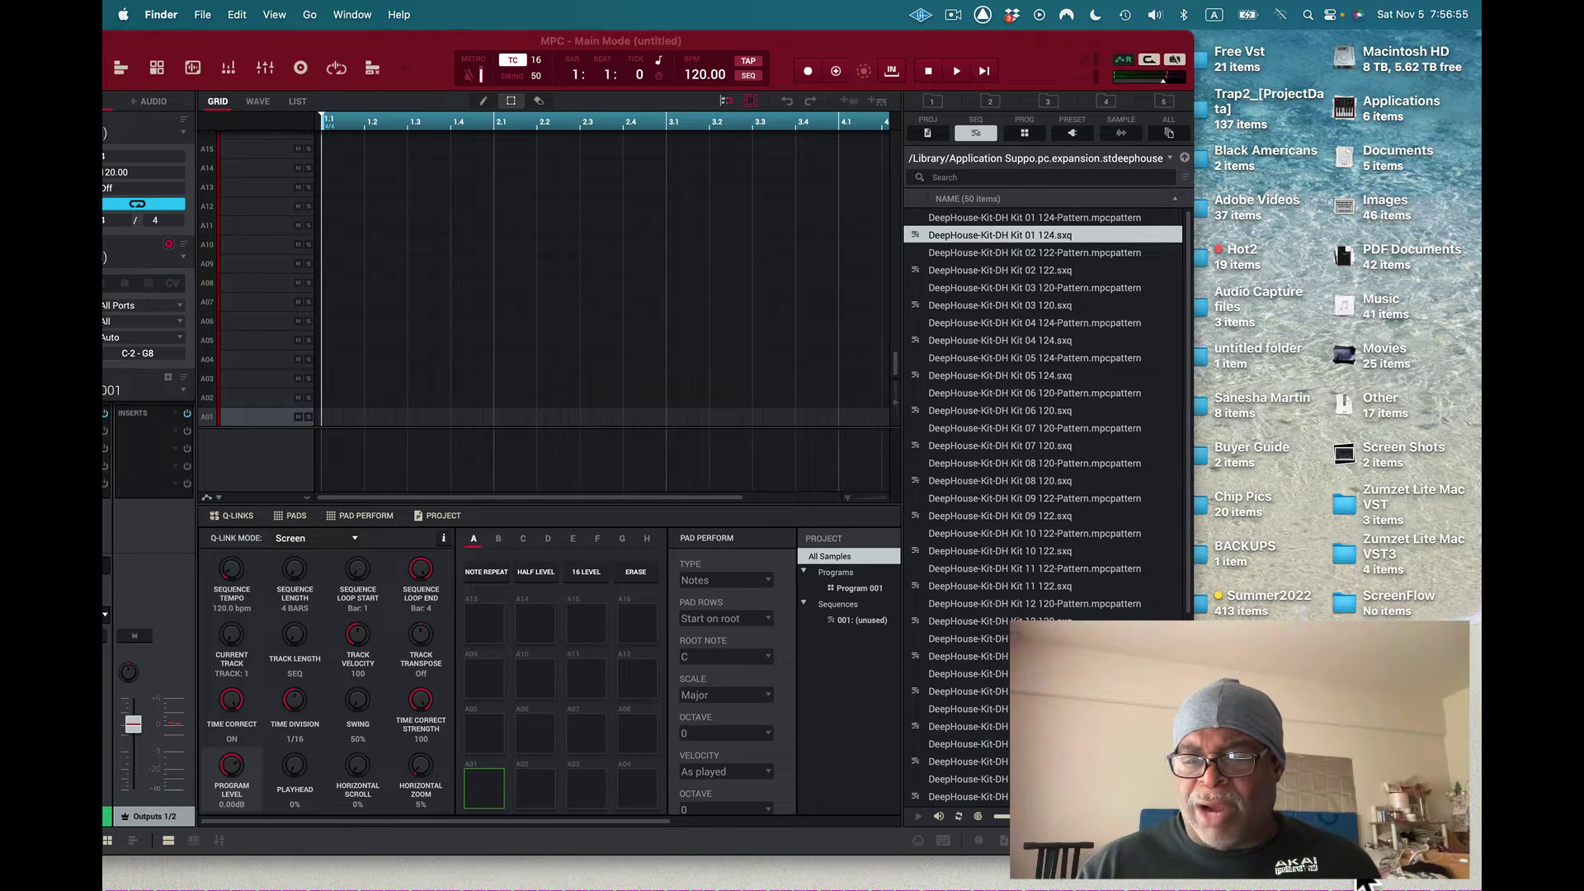
Step: Open the desktop MIDI Files folder and drag Rick_James_-_Give_It_To_Me_Baby.mid onto MPC to import it
double_click(1357, 882)
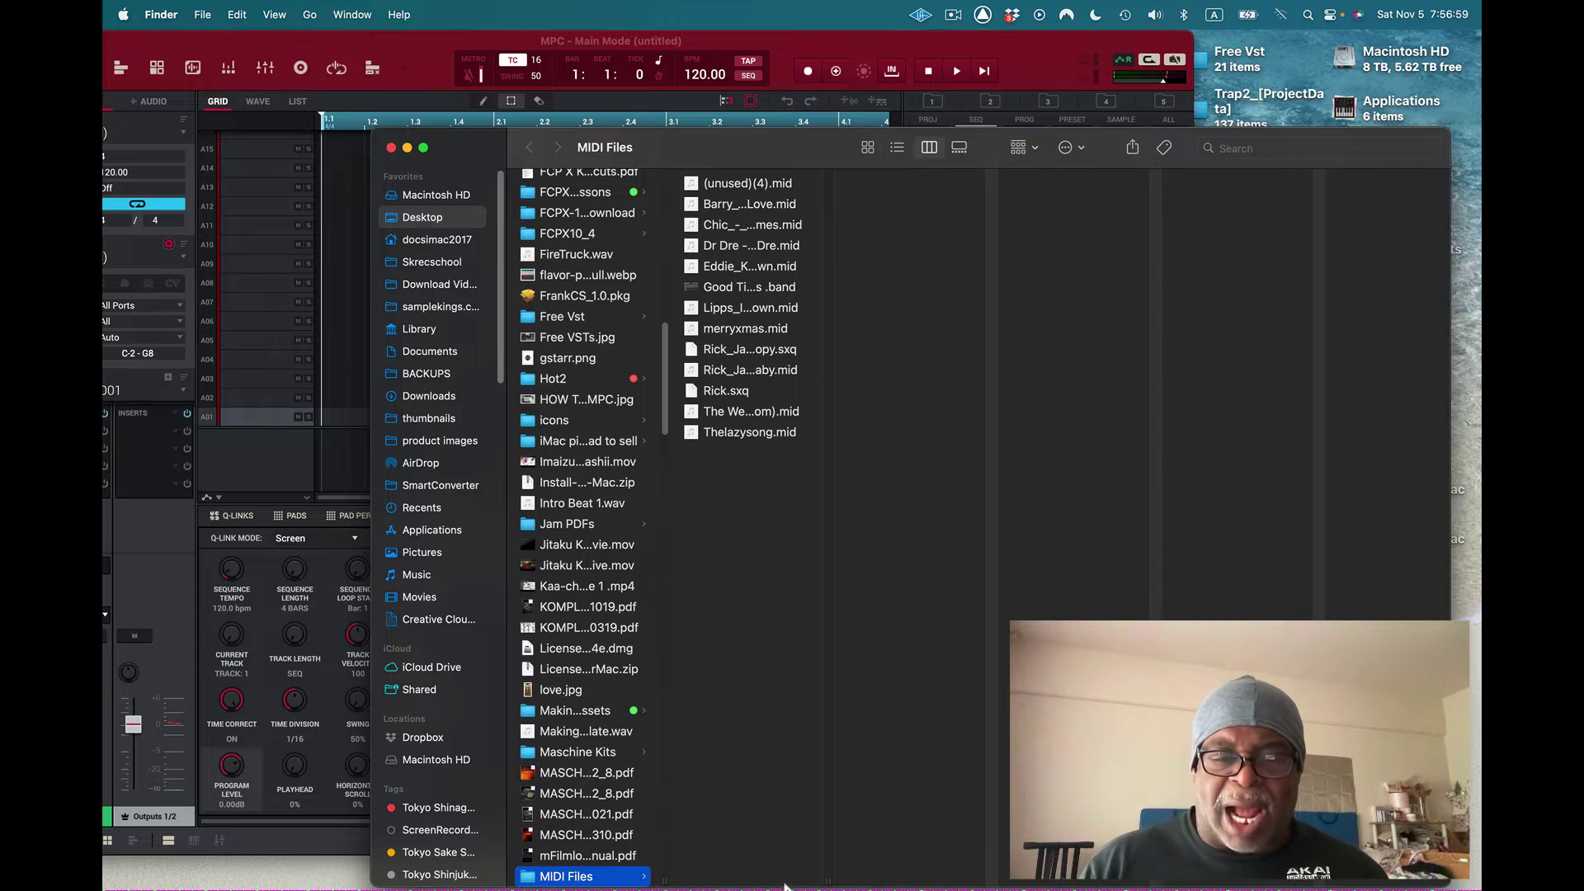
left_click_drag(826, 875, 1098, 882)
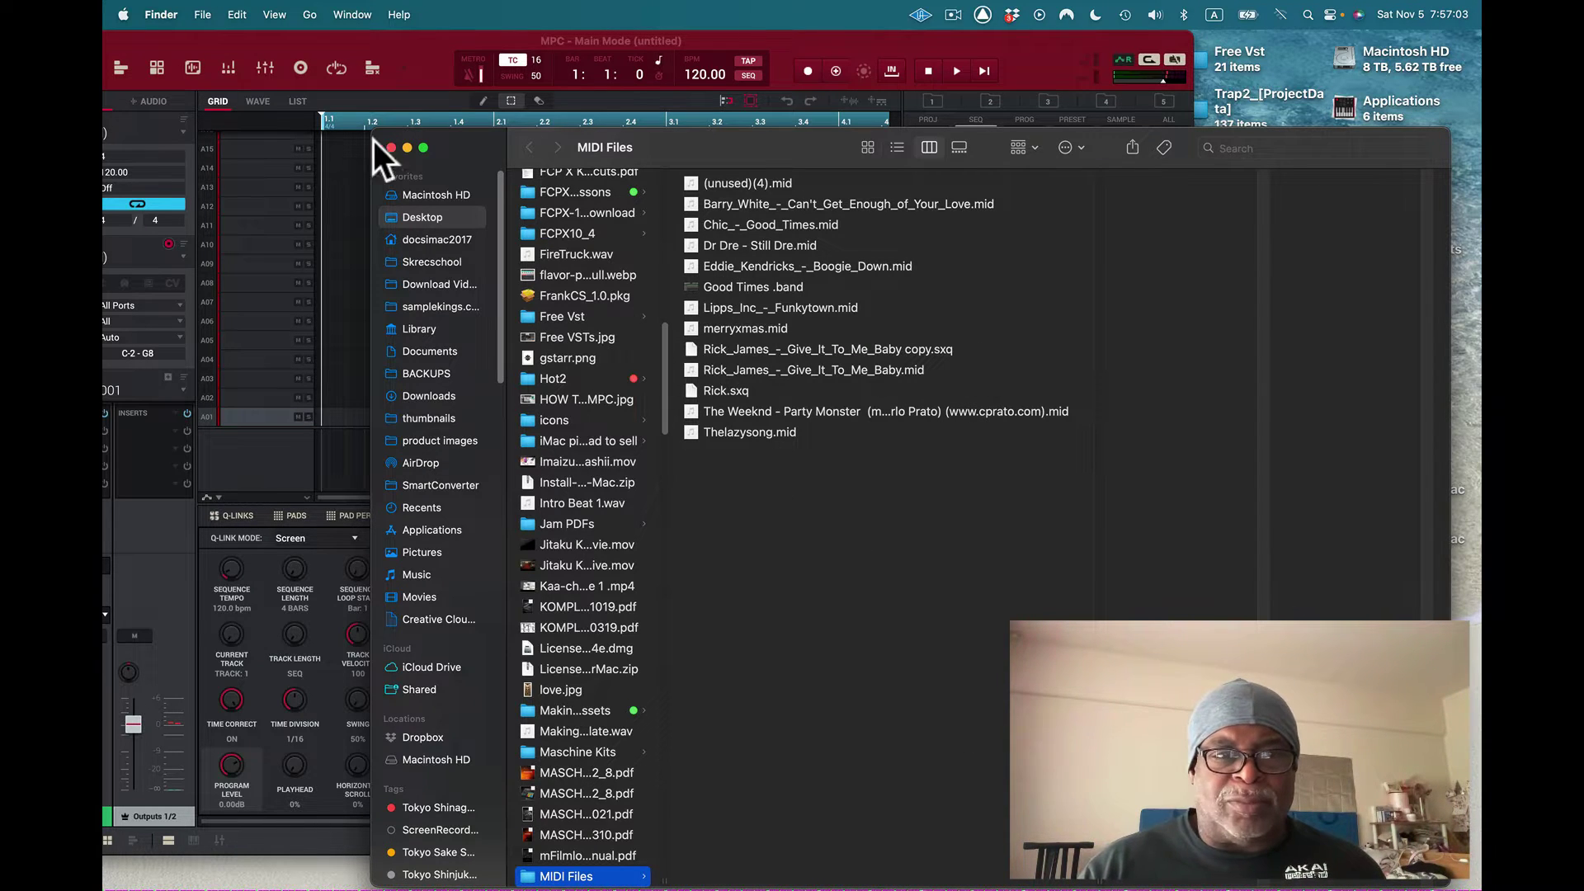
left_click_drag(458, 142, 1011, 212)
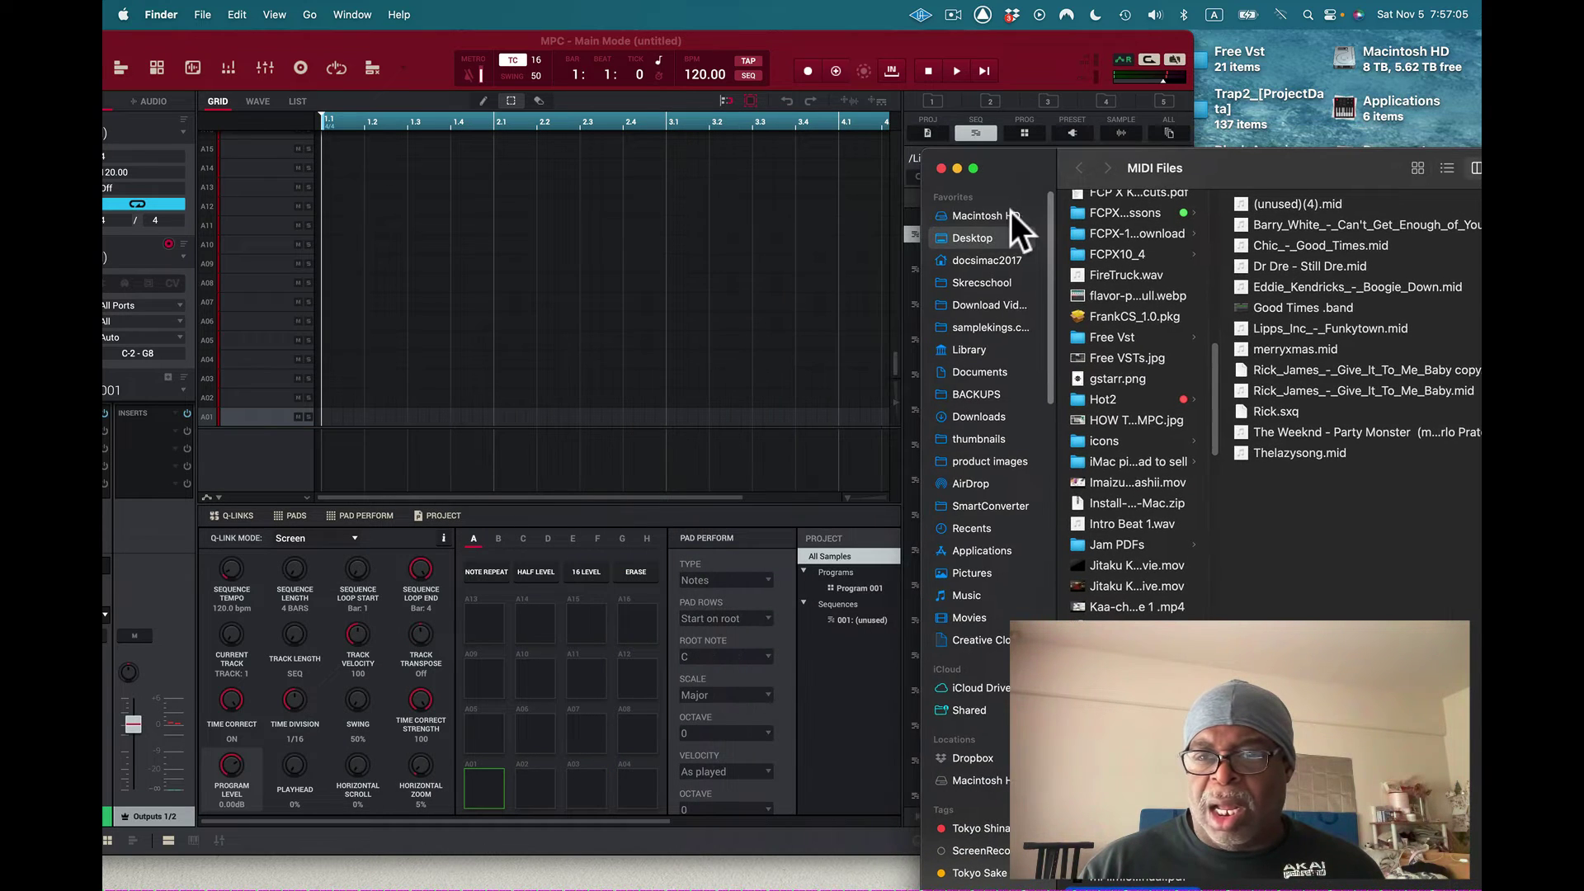
left_click(1240, 389)
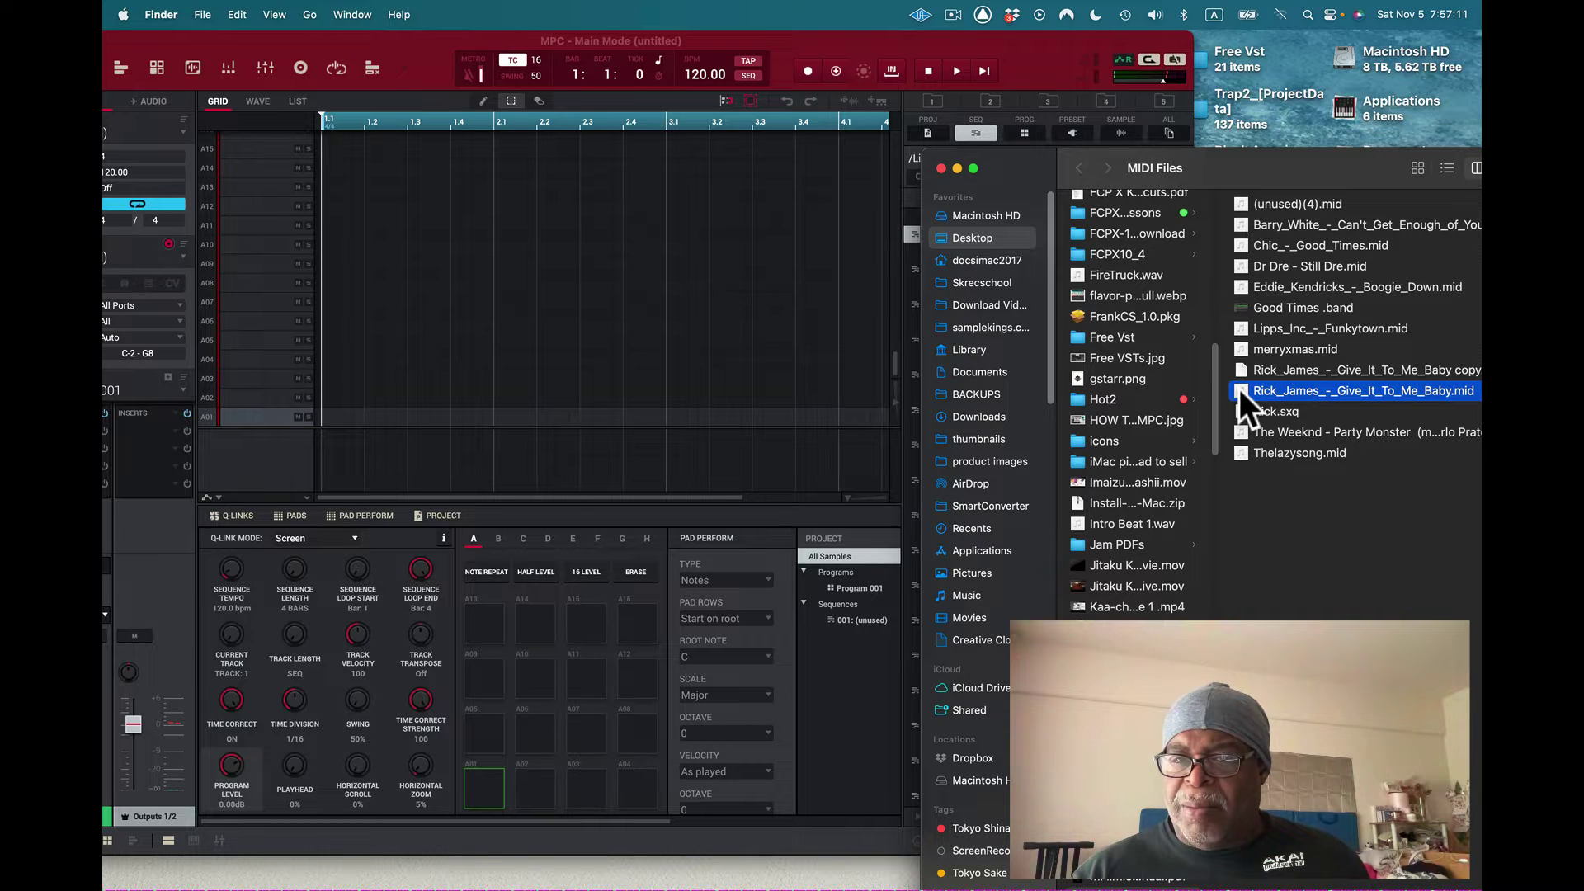
left_click_drag(1239, 389, 479, 251)
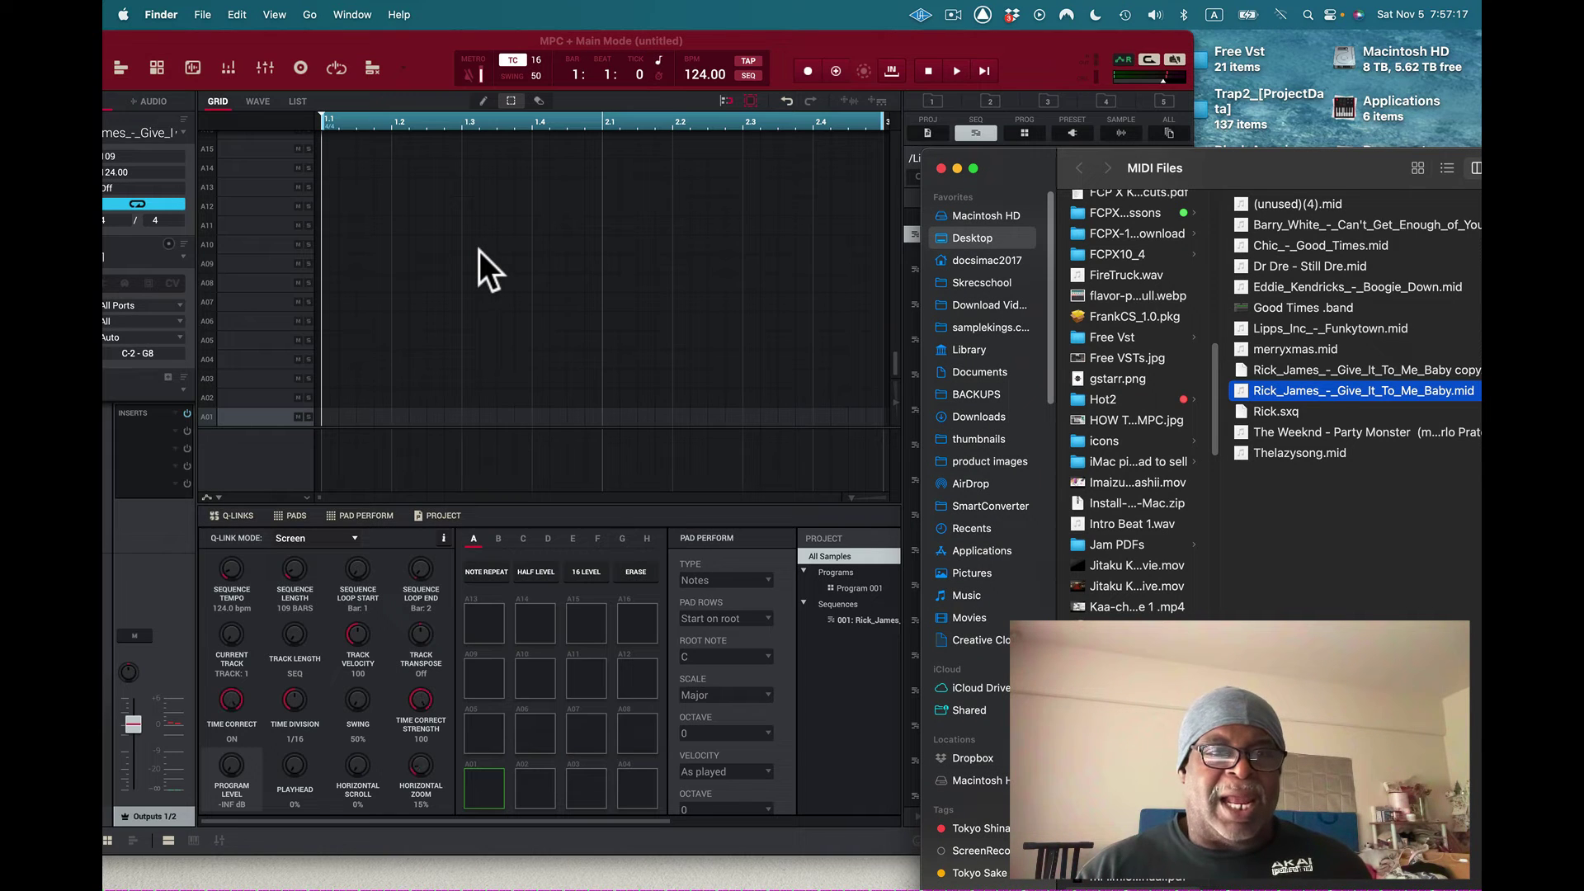
left_click(977, 46)
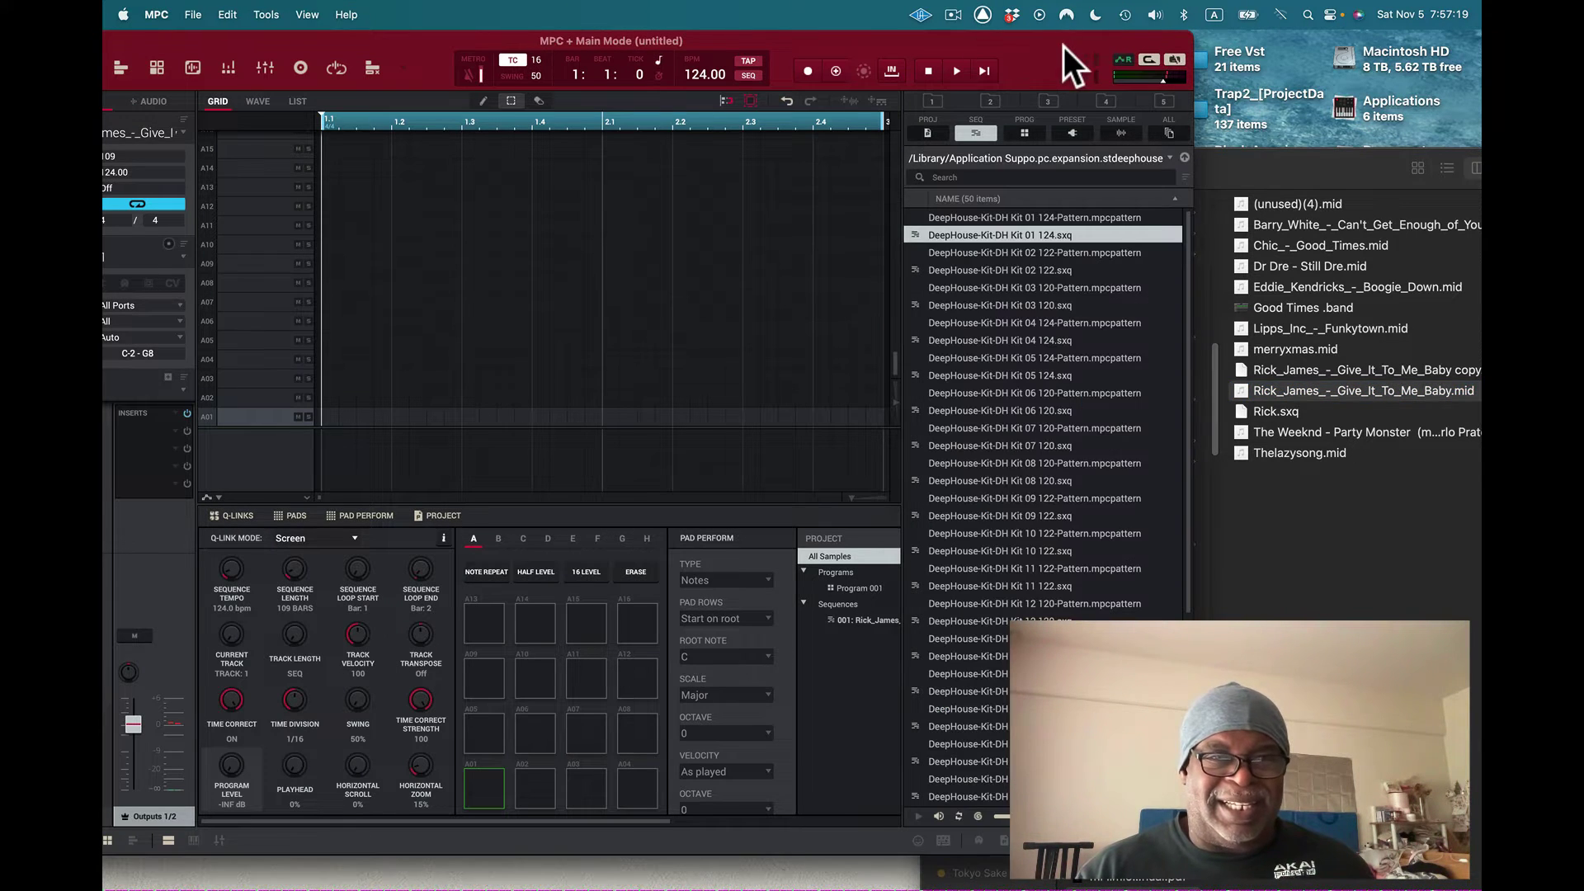
Step: Reposition MPC and review the Sequence list and the imported song's seven-track list
left_click_drag(1028, 48, 1164, 48)
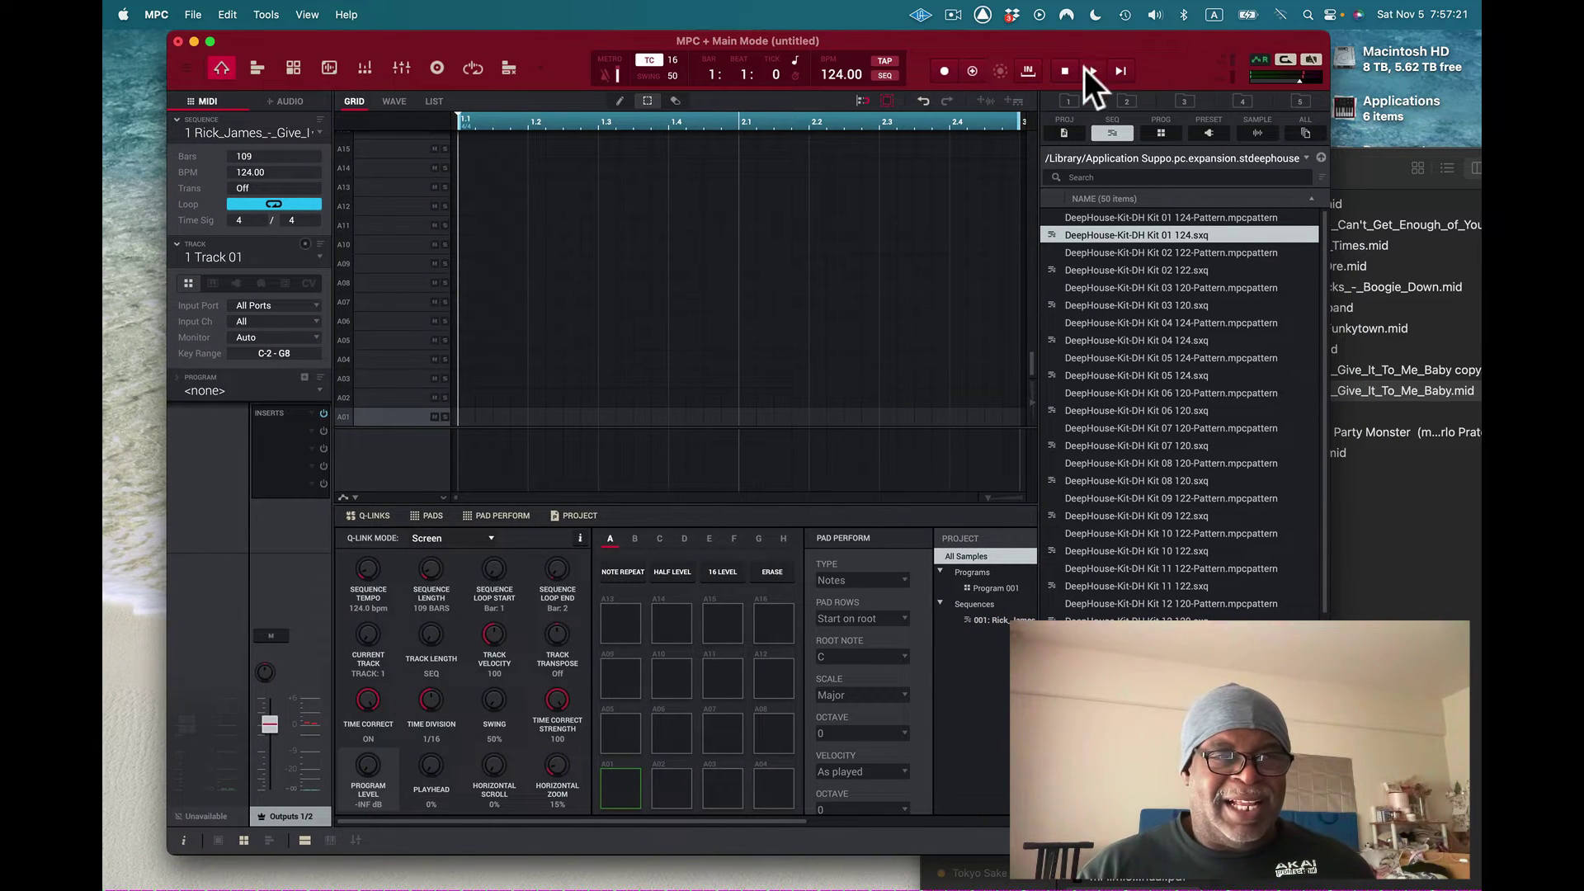
left_click(286, 133)
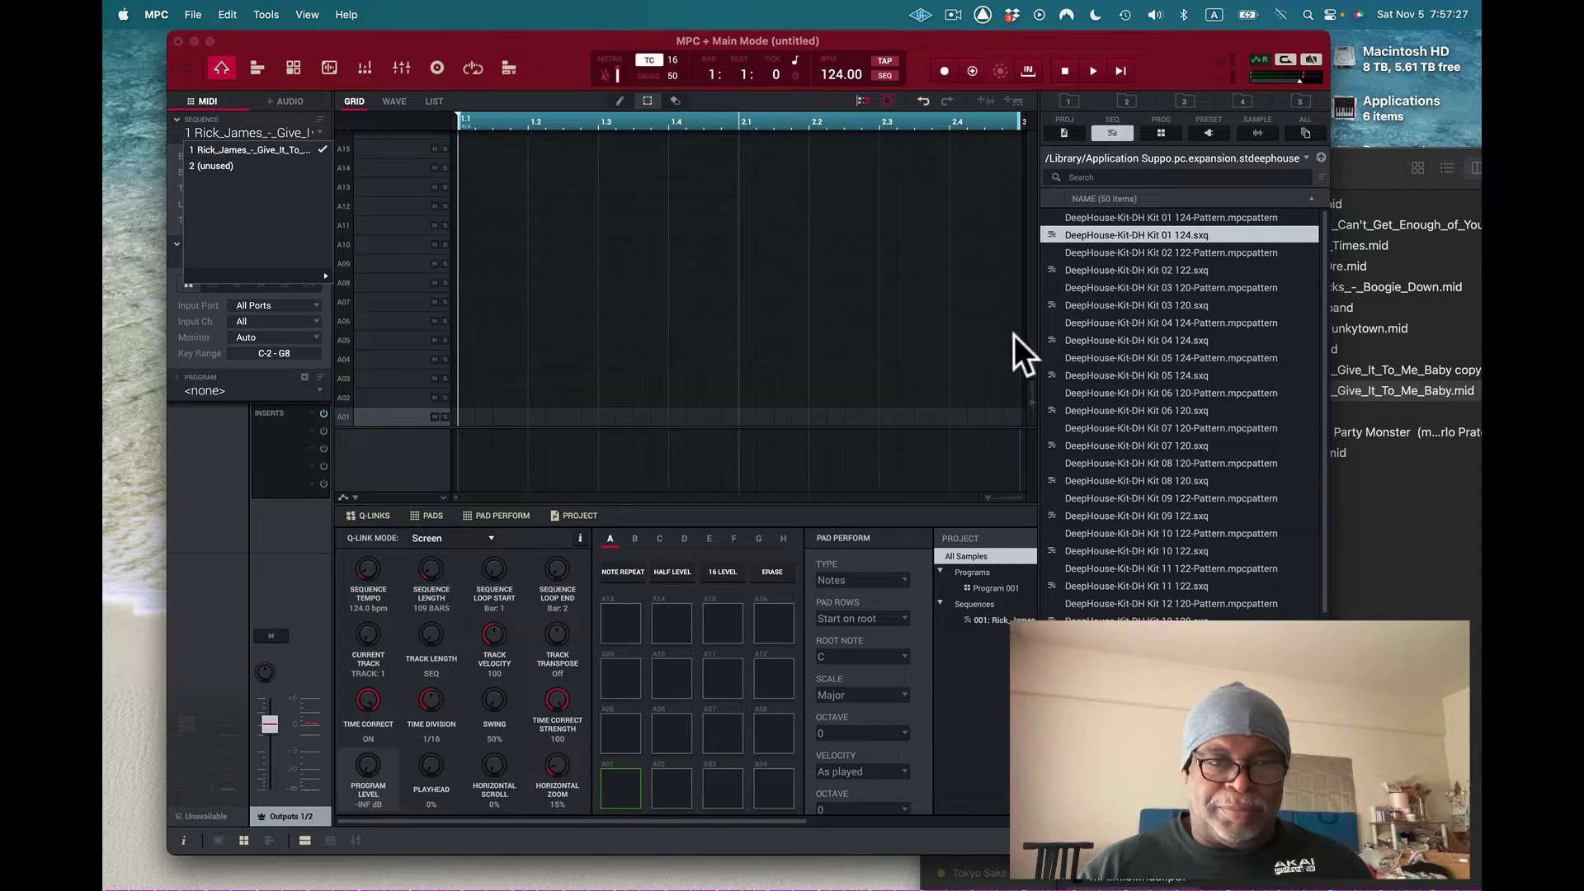
scroll(631, 356, "up", 2)
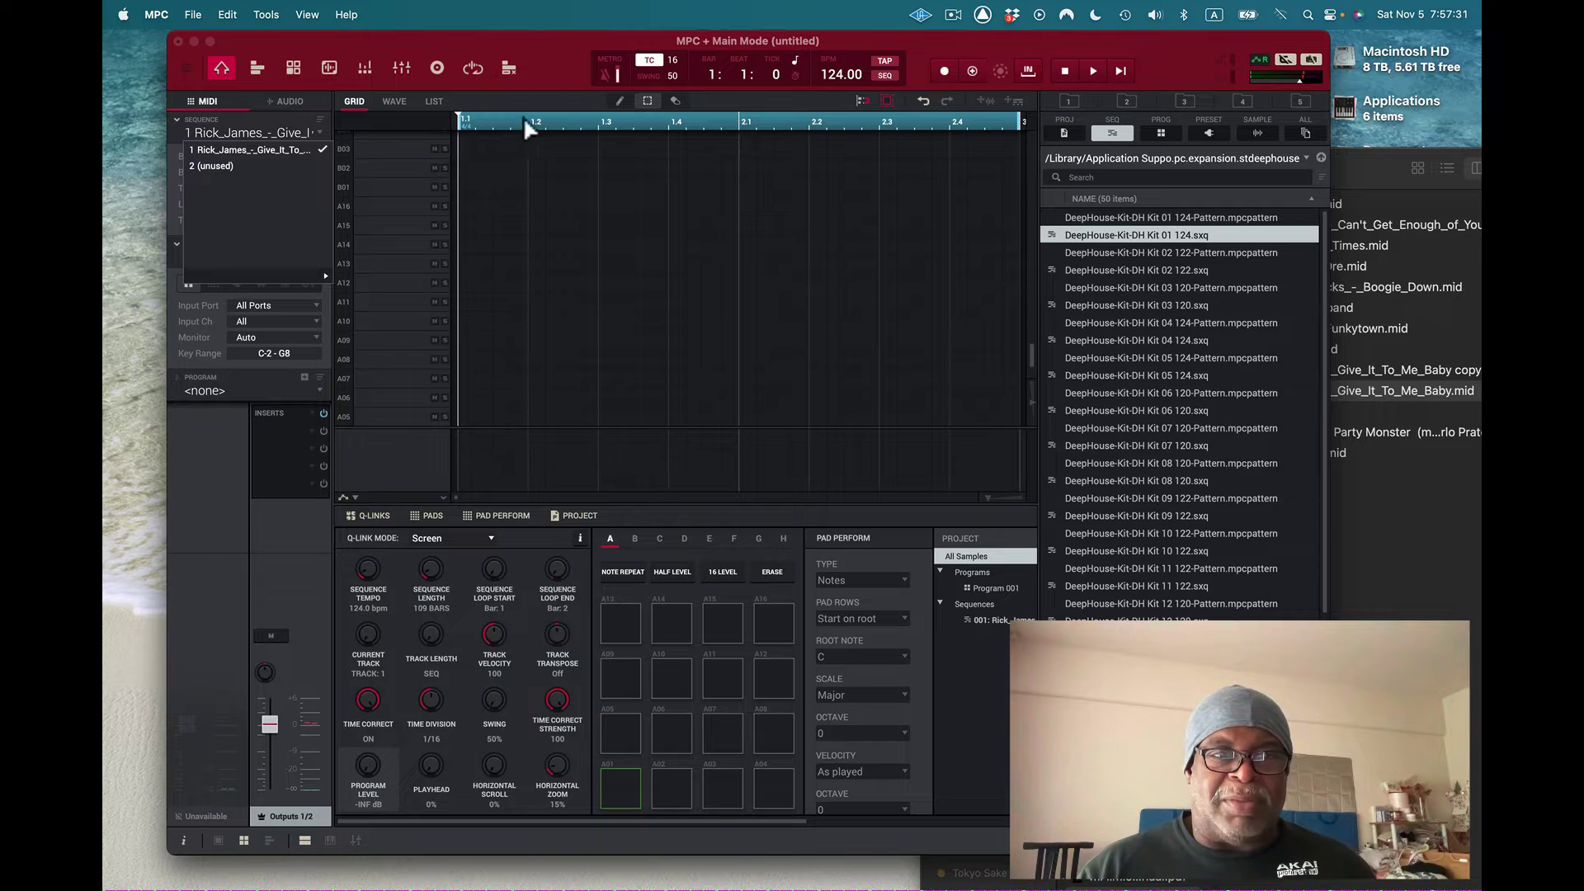
left_click(458, 123)
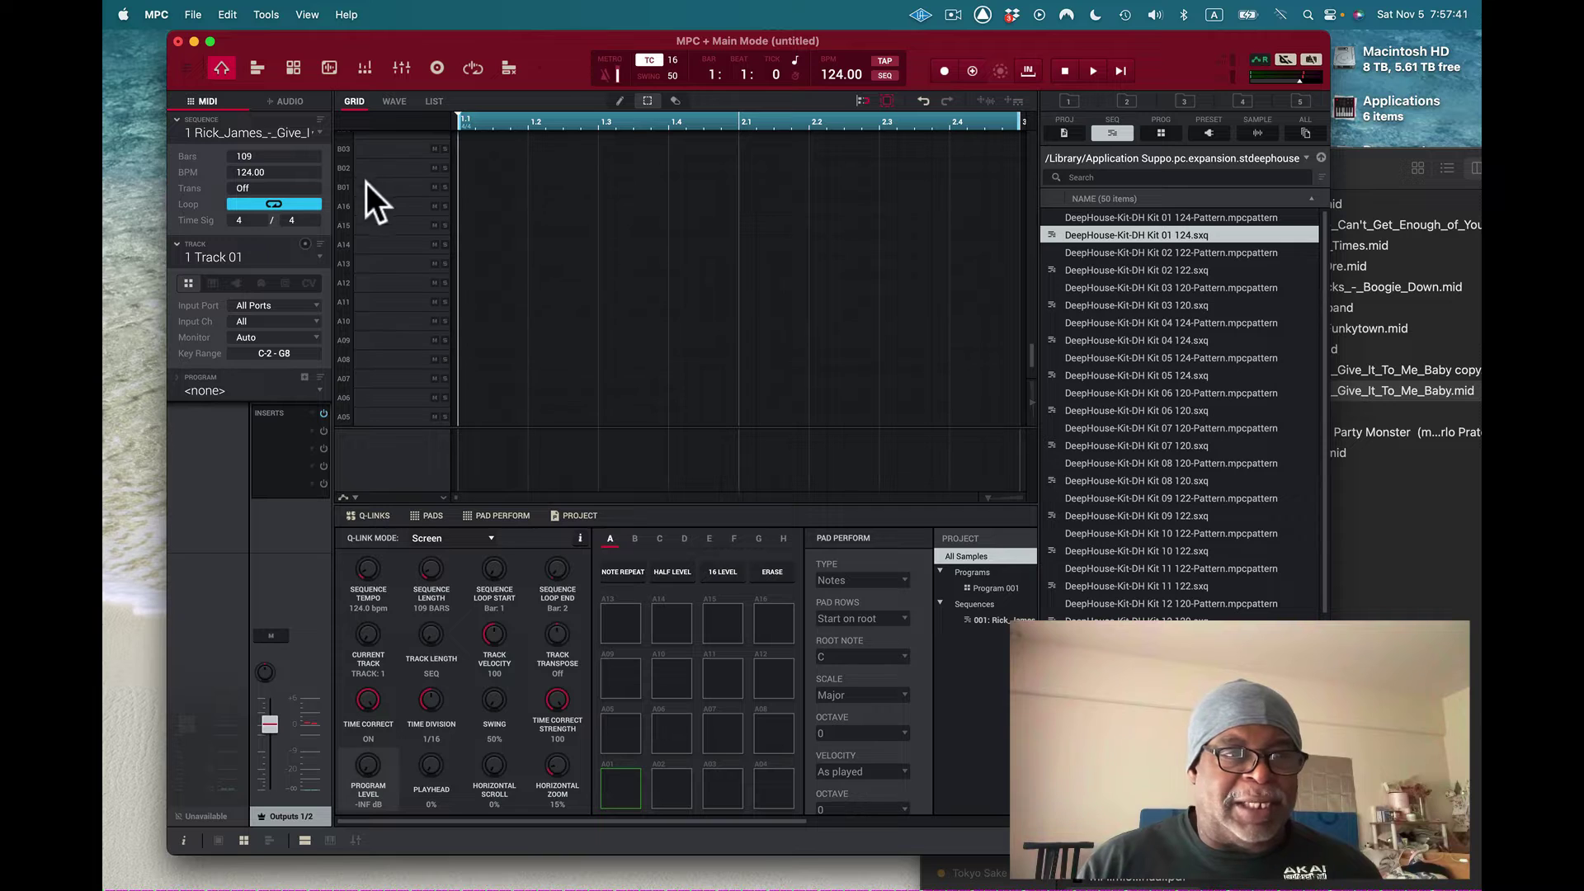
left_click(320, 254)
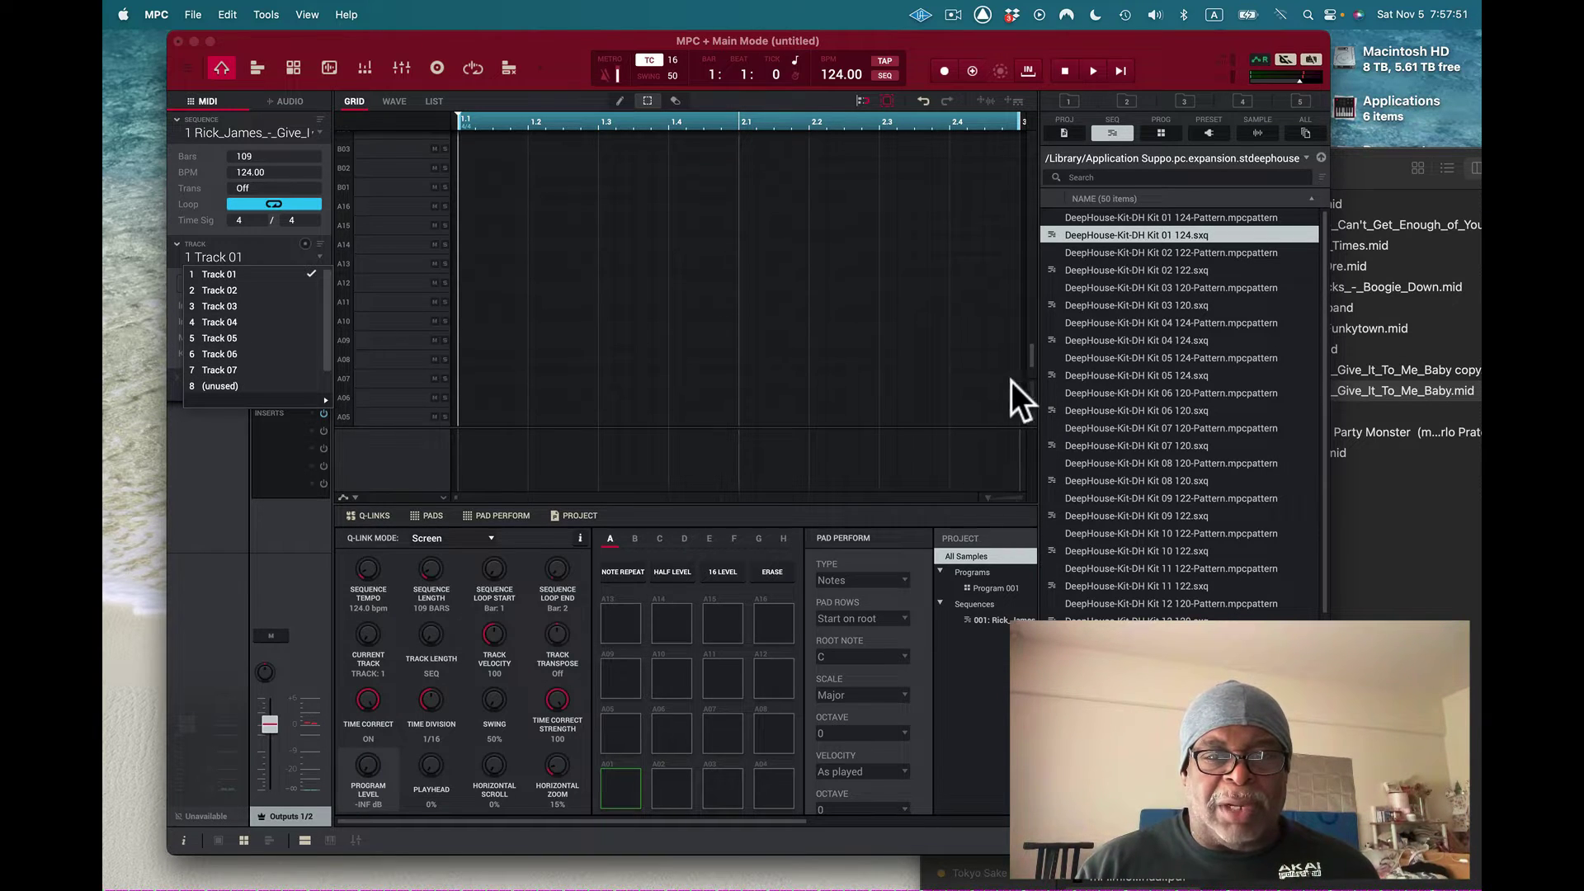
Step: Zoom the grid out to see the song's notes and play the sequence
left_click_drag(1003, 494, 880, 483)
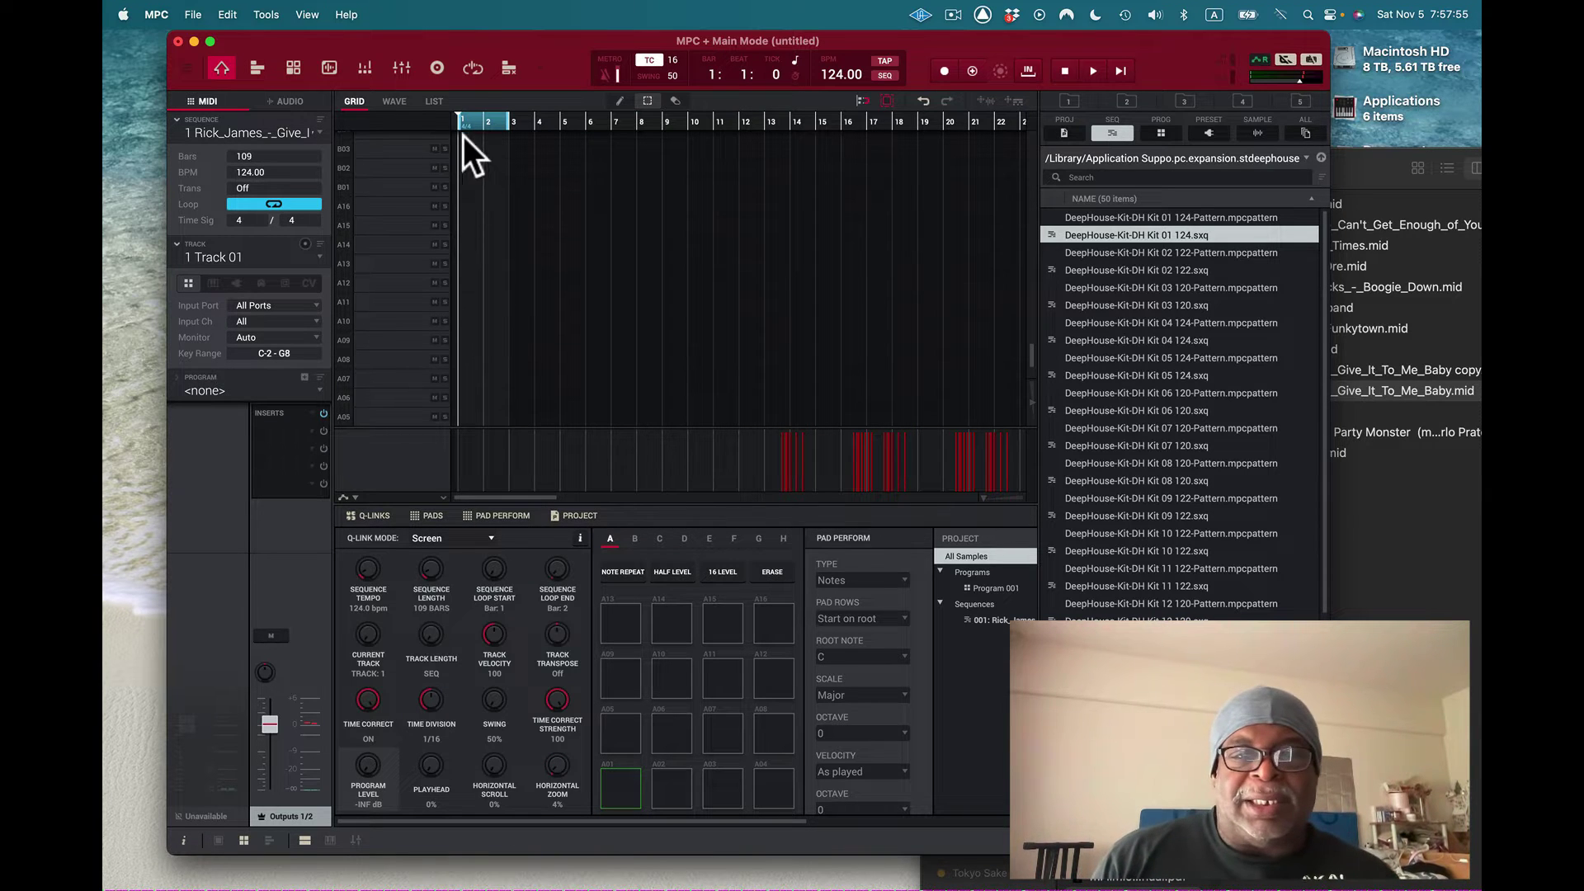
key("space")
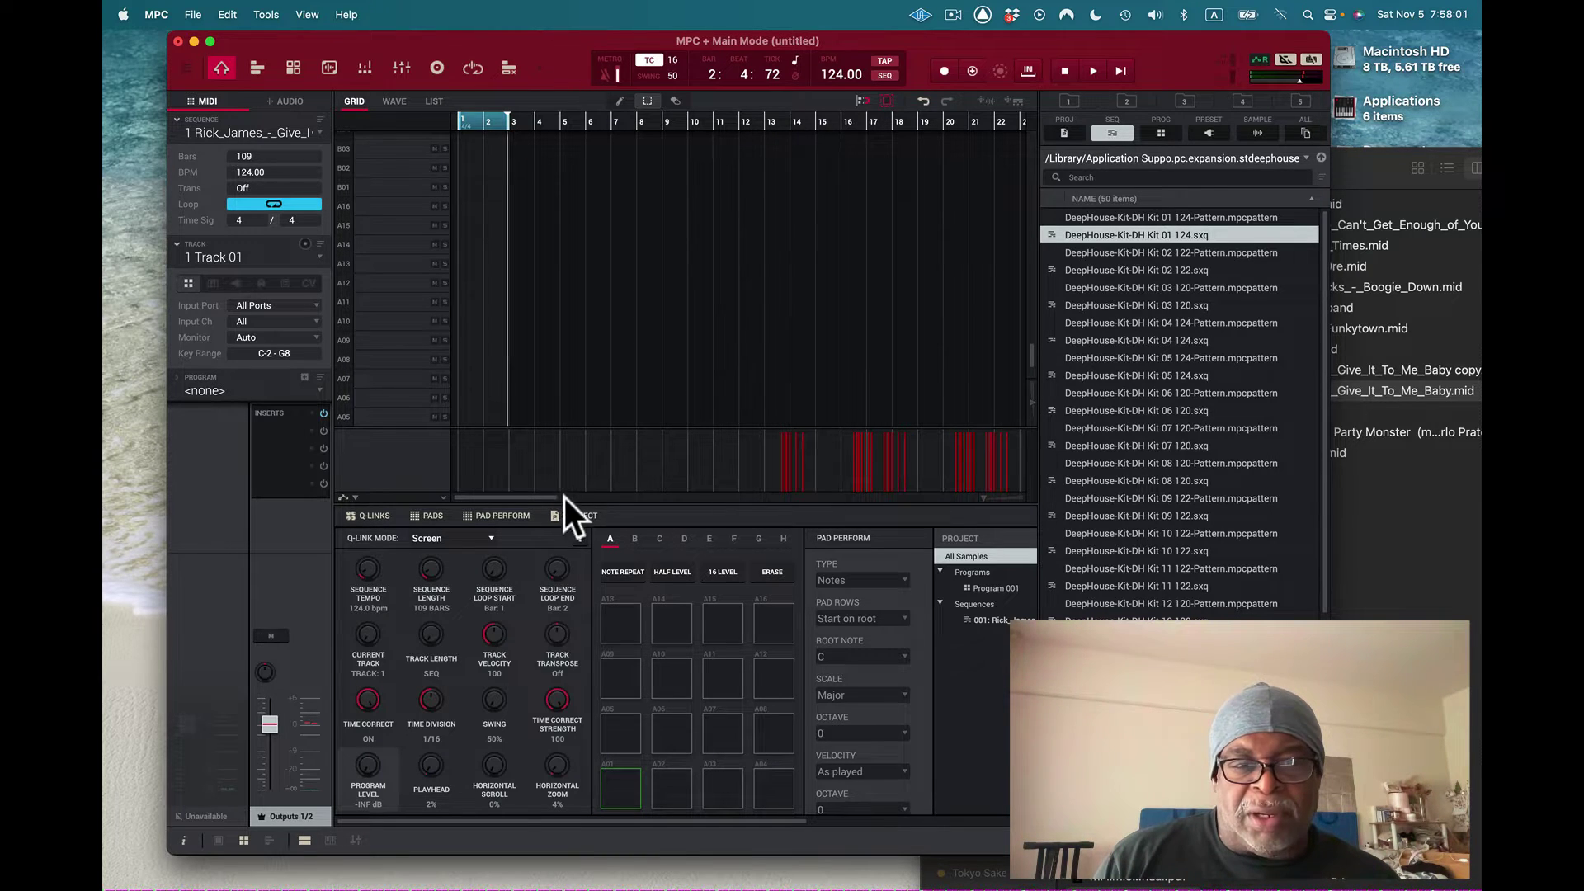
mouse_move(554, 498)
left_mouse_down()
mouse_move(813, 491)
mouse_move(540, 484)
left_mouse_up()
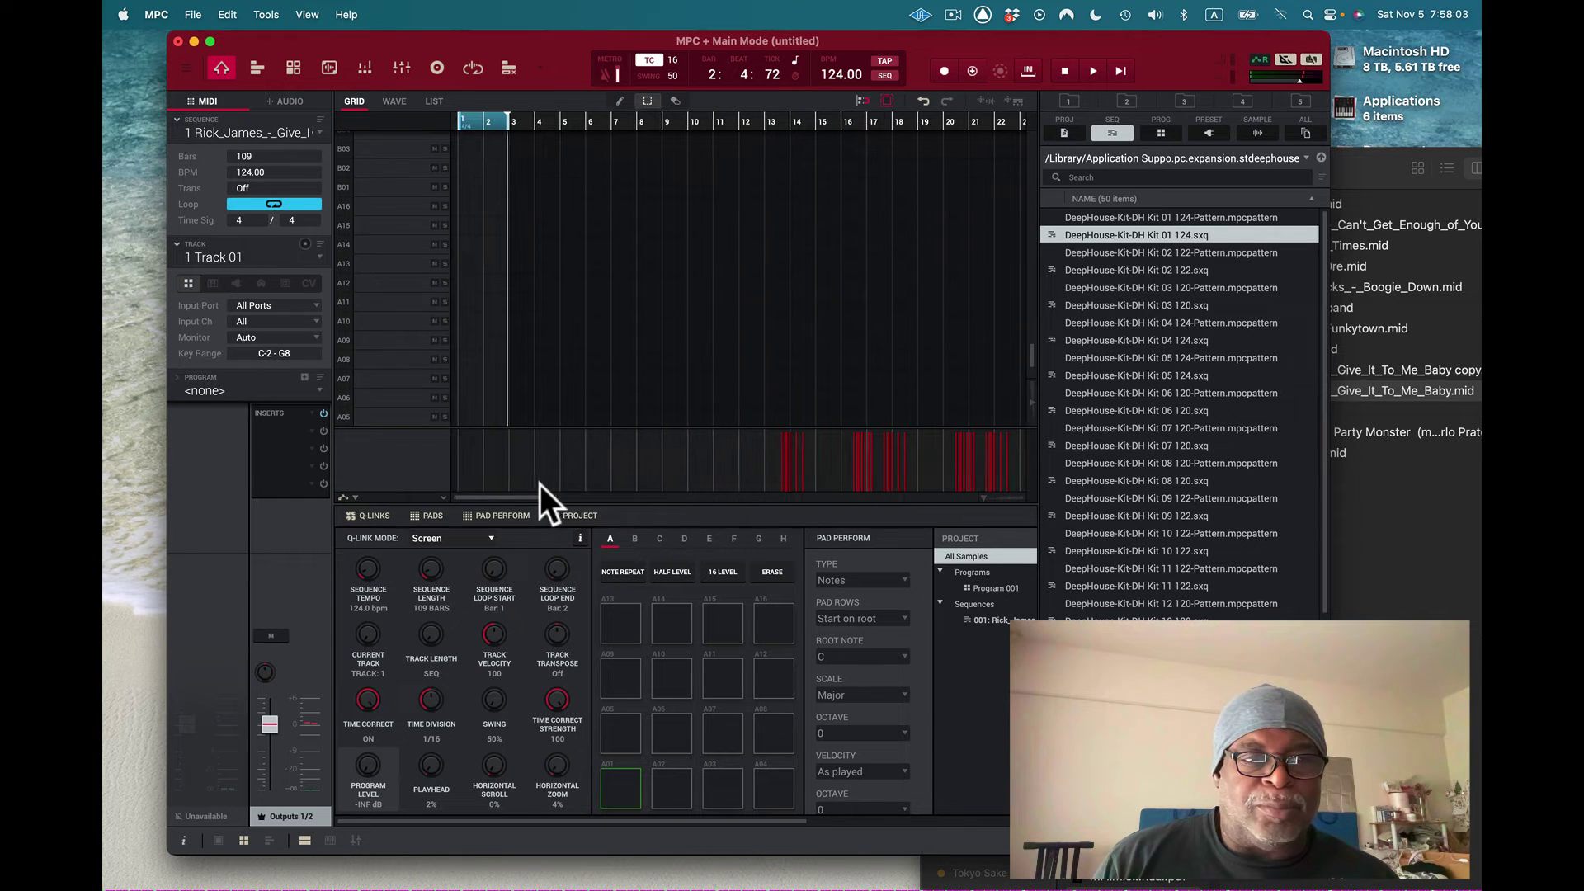
Step: Make Track 01 a plugin track running Fabric XL's Awakening preset as Plugin 001
left_click(260, 283)
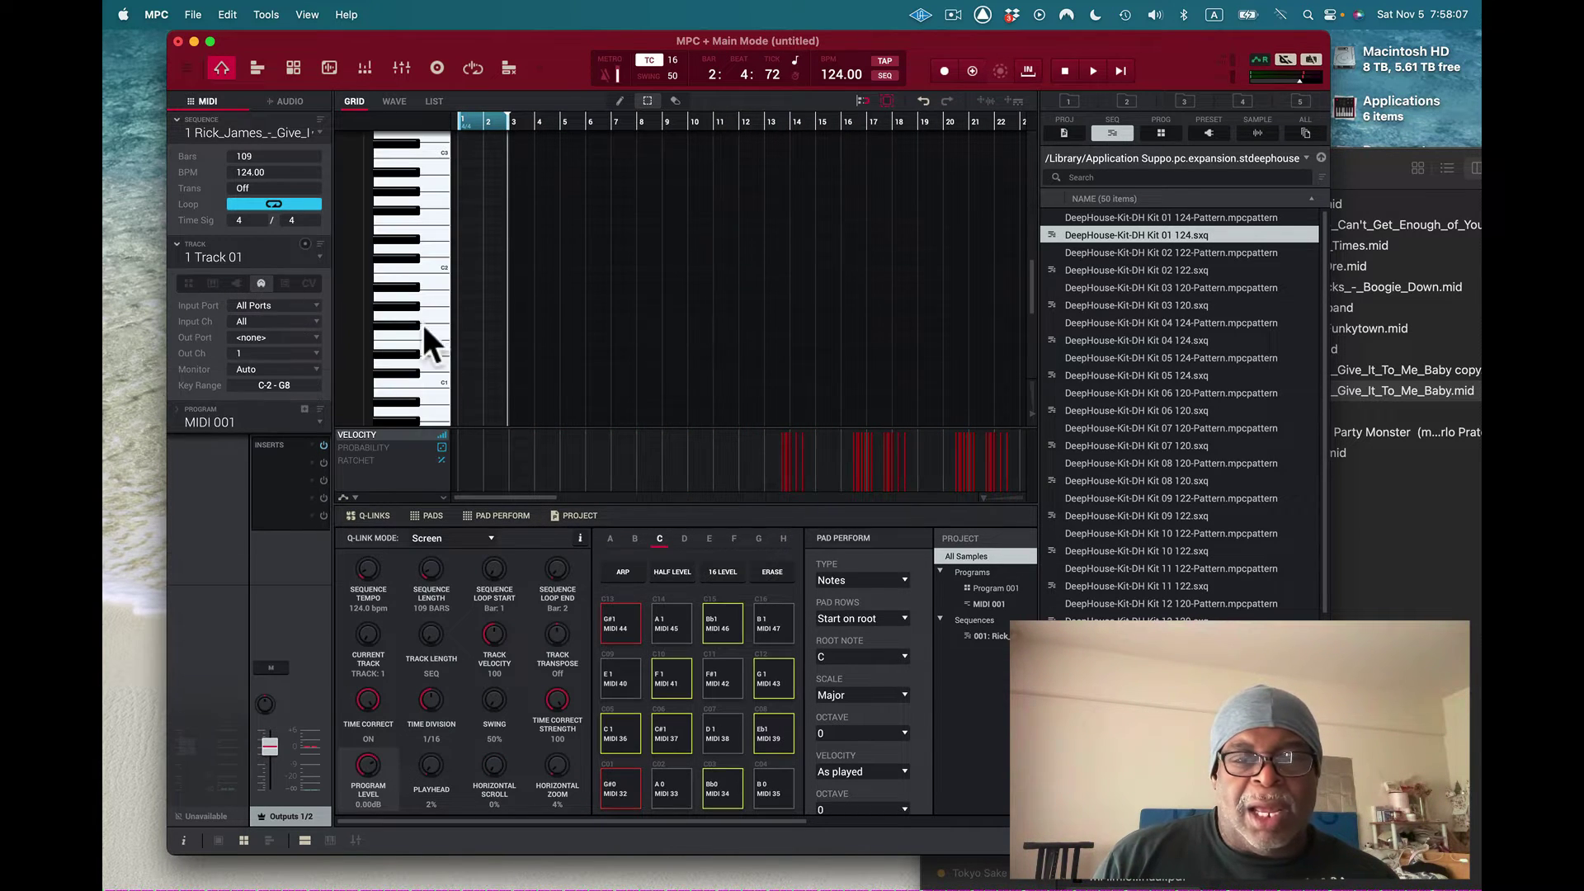
left_click_drag(559, 494, 982, 483)
scroll(1011, 410, "left", 3)
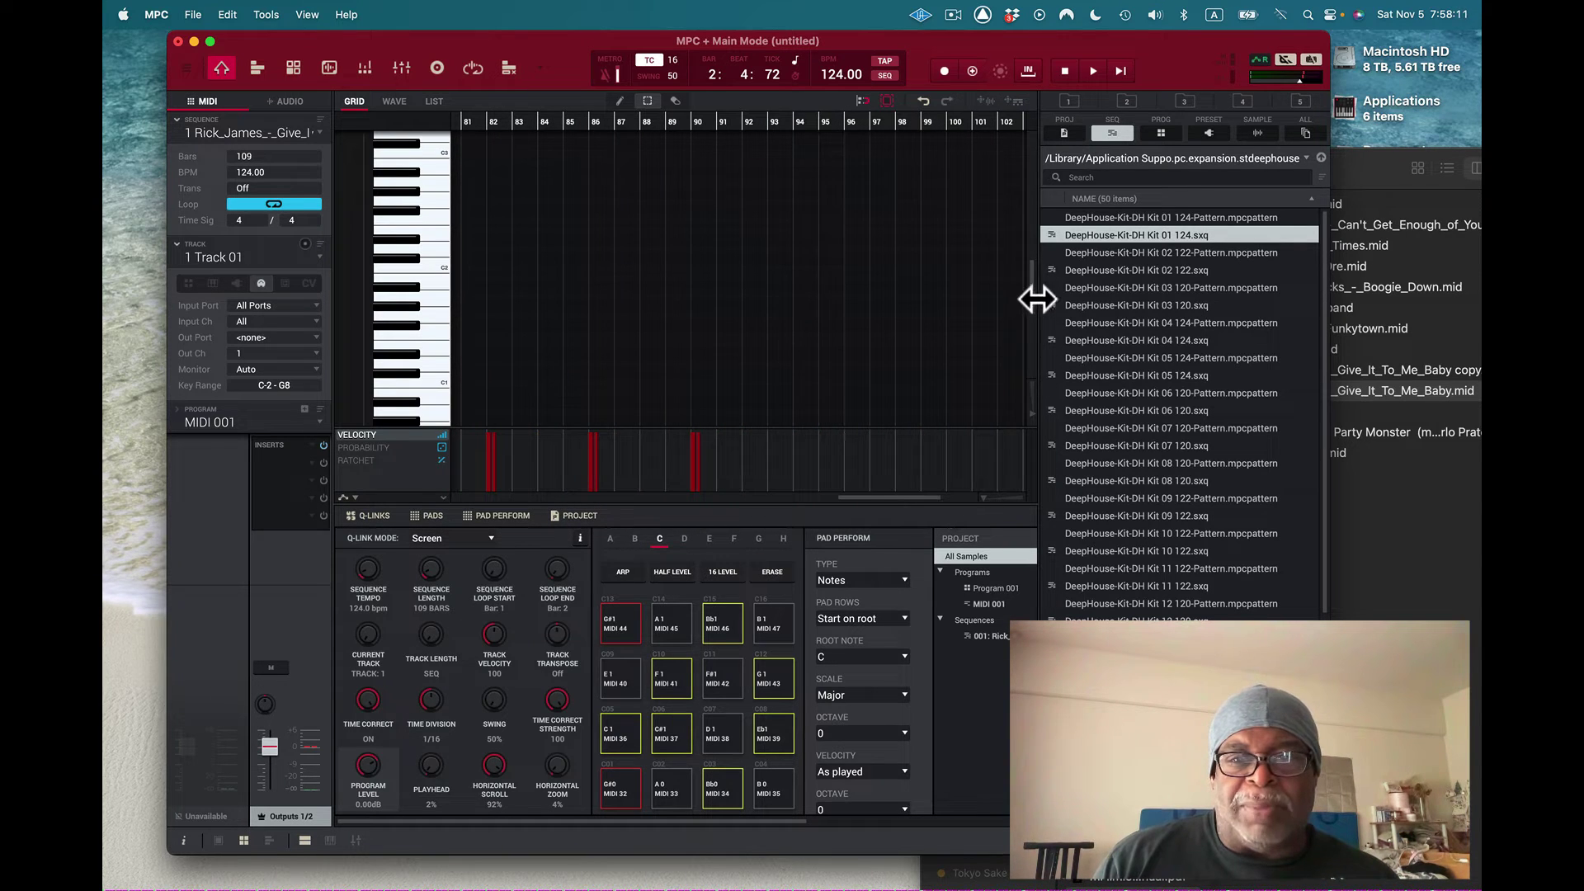
left_click_drag(1033, 300, 1035, 256)
left_click_drag(901, 497, 788, 491)
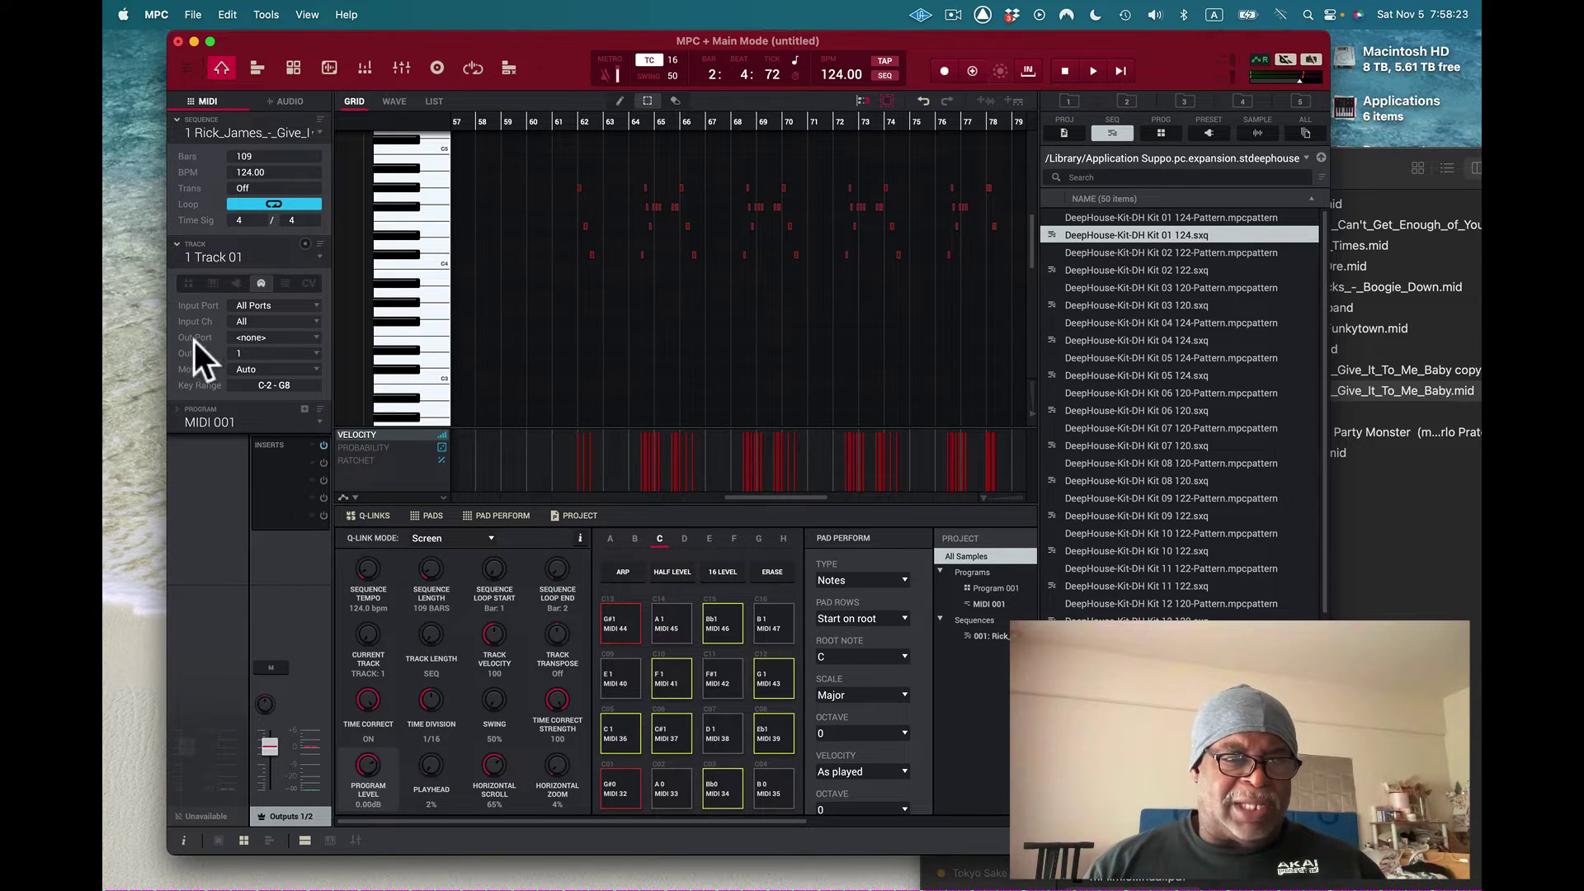
left_click(236, 284)
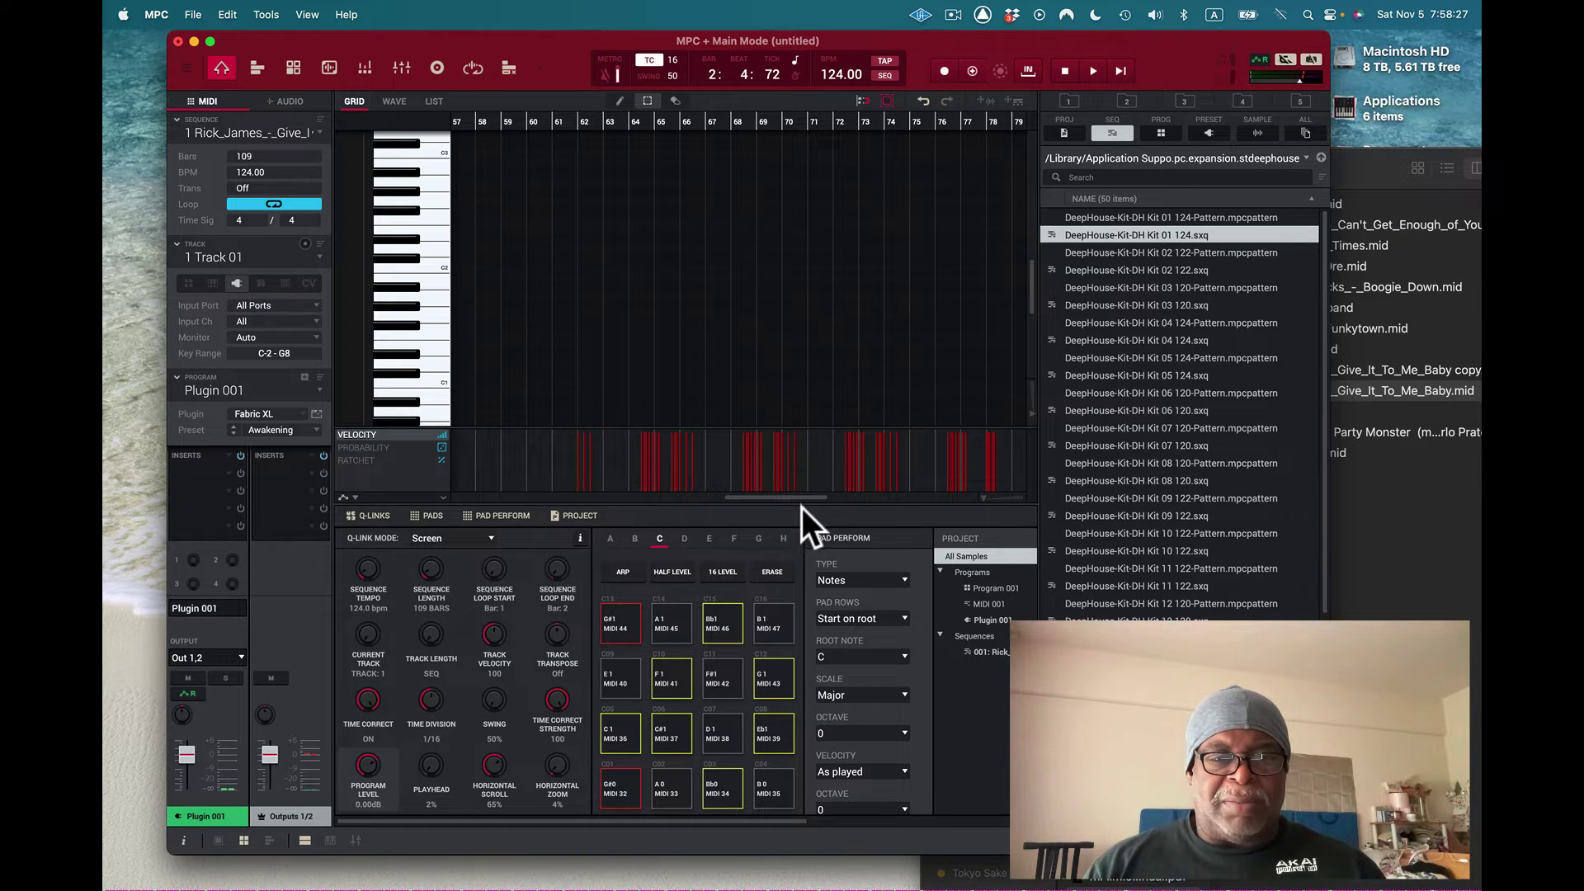
mouse_move(785, 496)
left_mouse_down()
mouse_move(875, 498)
mouse_move(761, 494)
mouse_move(848, 494)
mouse_move(809, 494)
left_mouse_up()
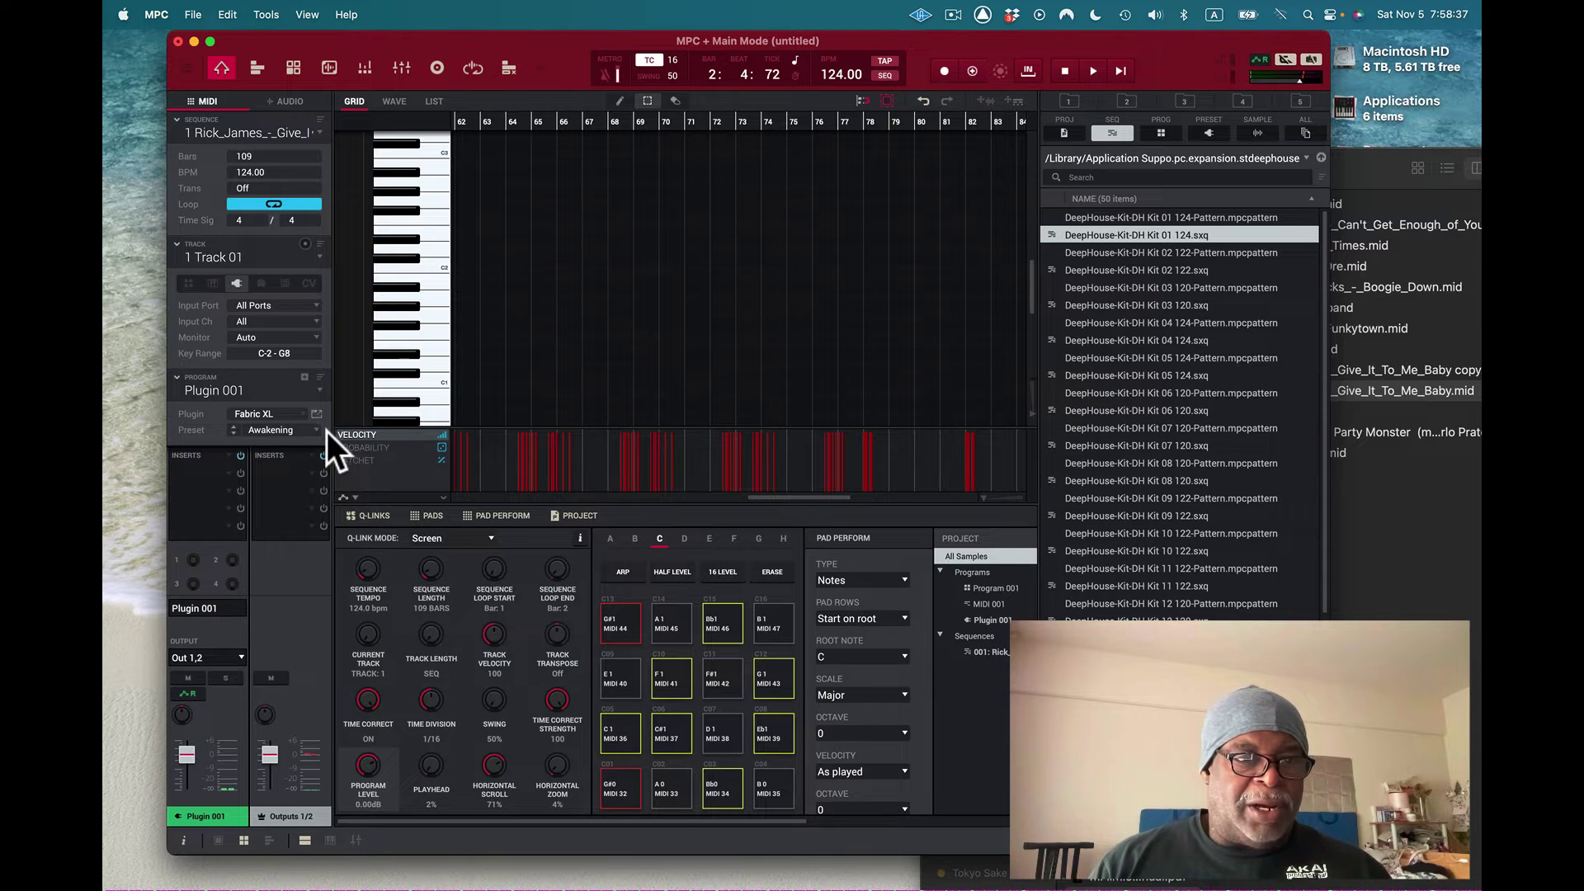
Step: Switch to Track 02 and make it a plugin track with its own Plugin 002 program
left_click(320, 256)
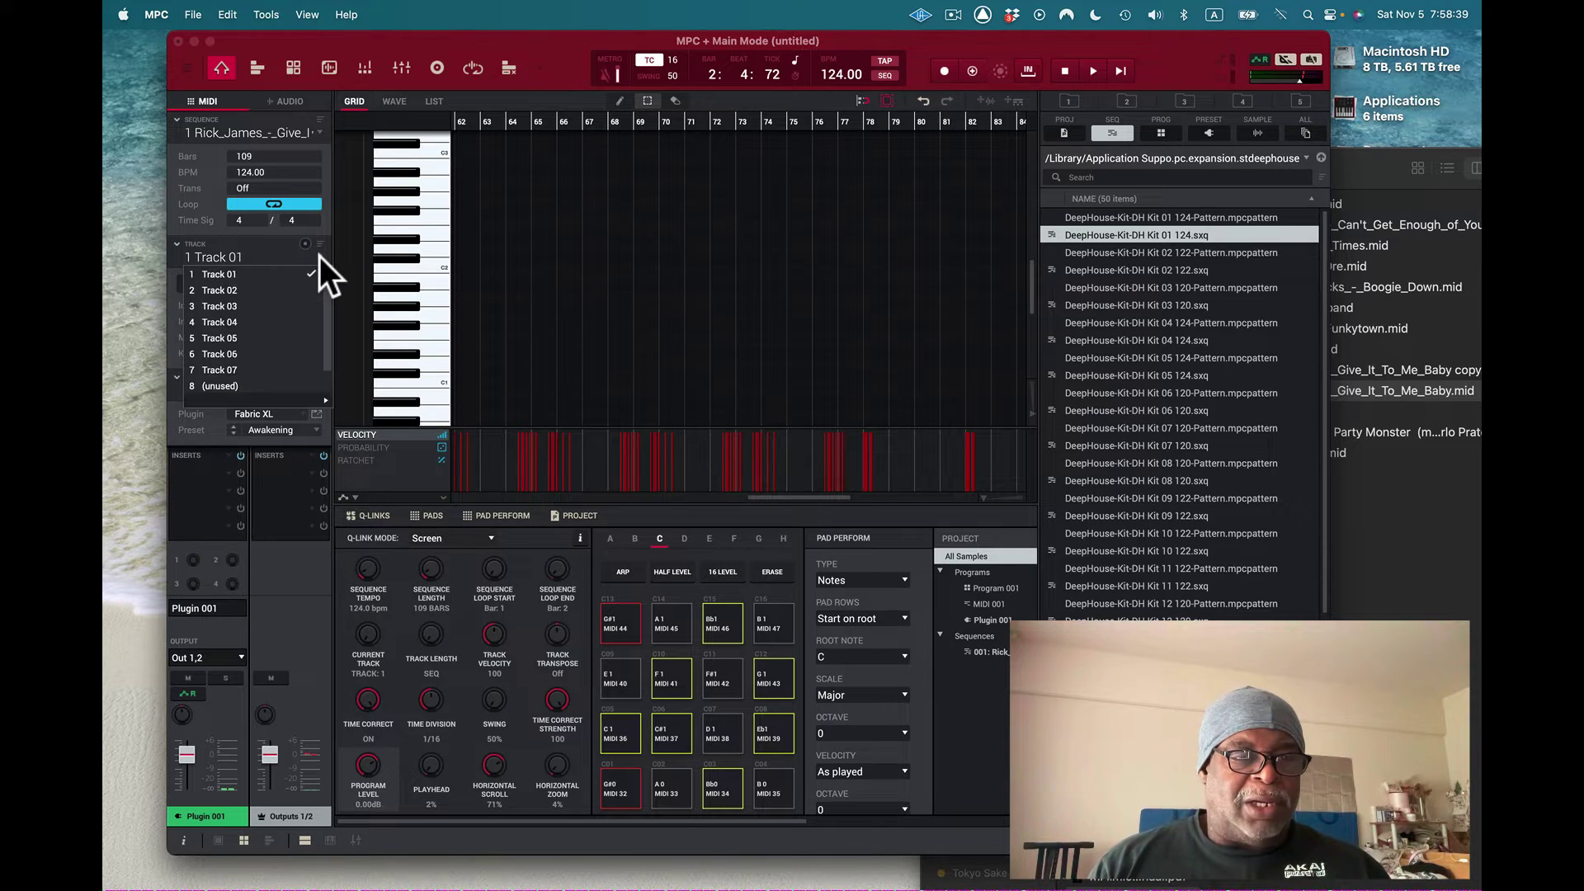
left_click(289, 287)
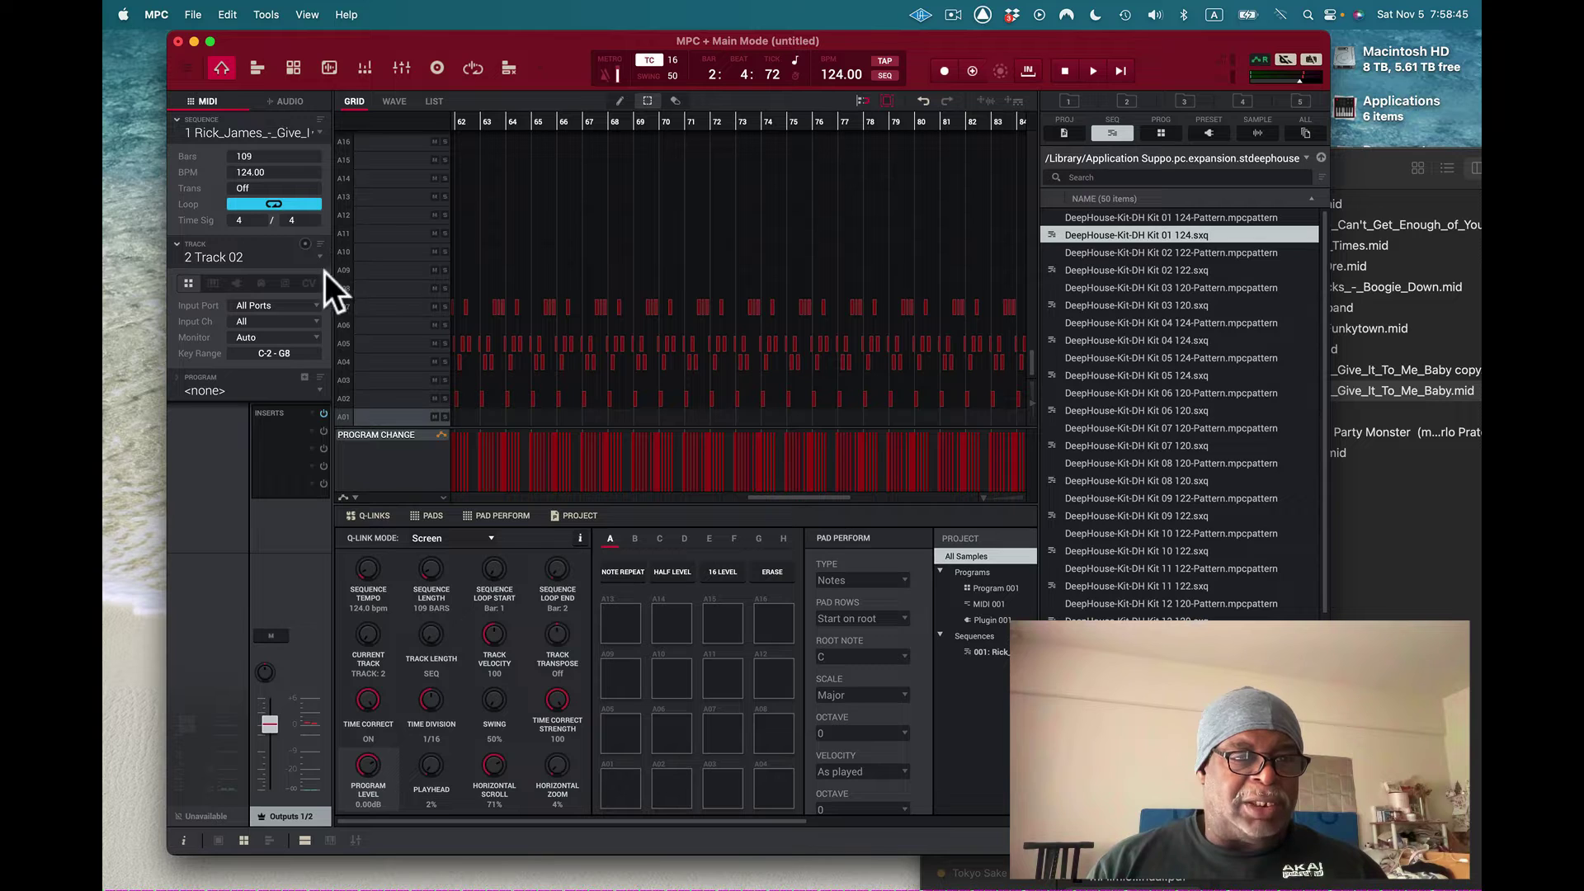
left_click(307, 377)
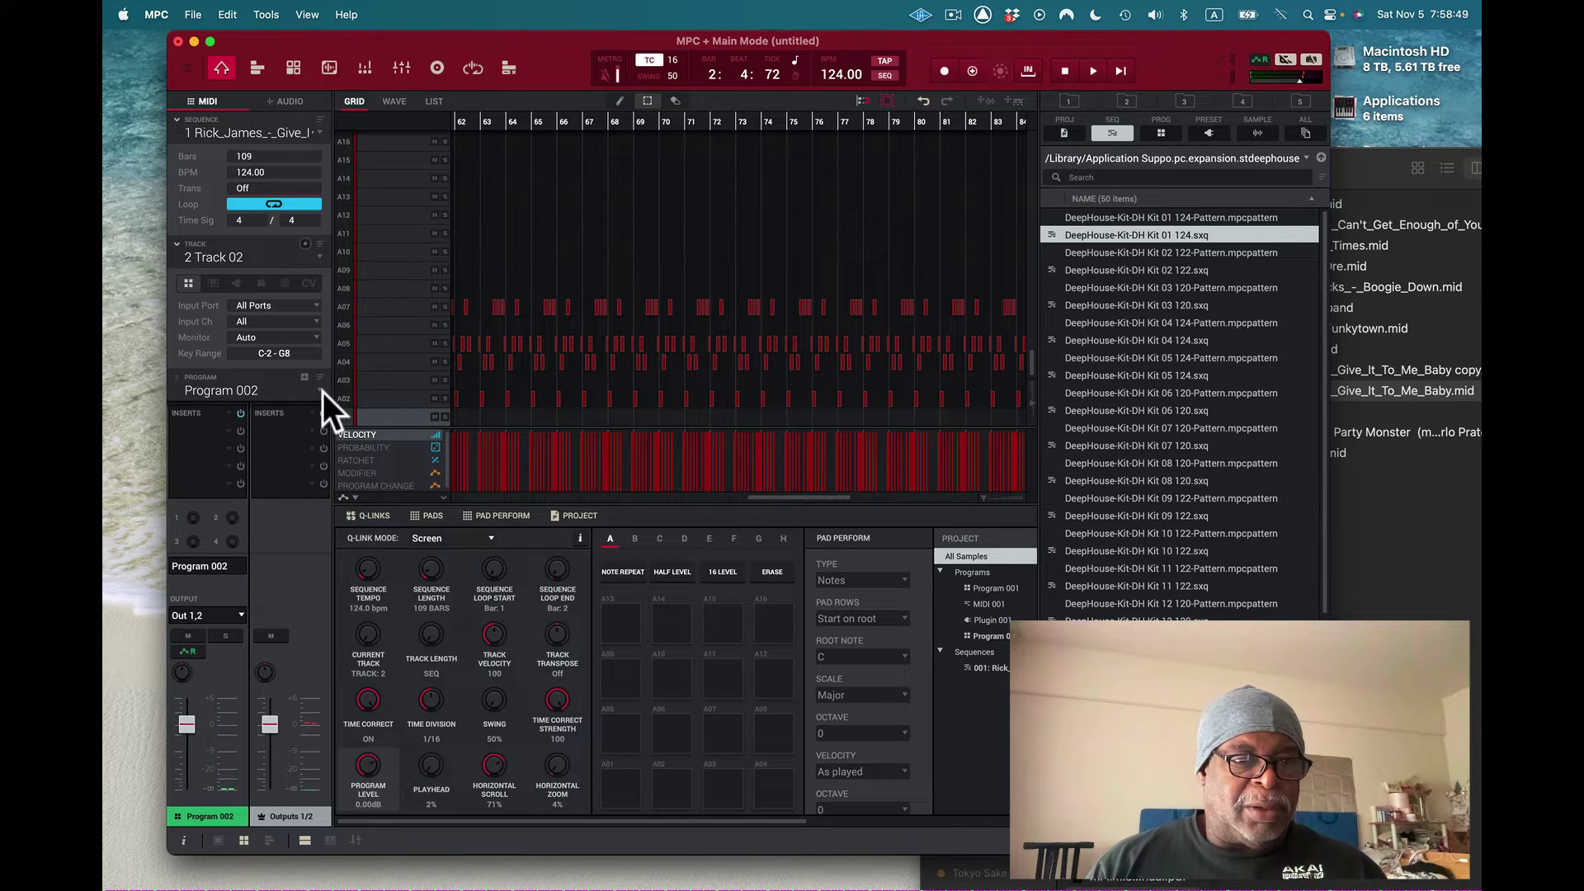
left_click(238, 281)
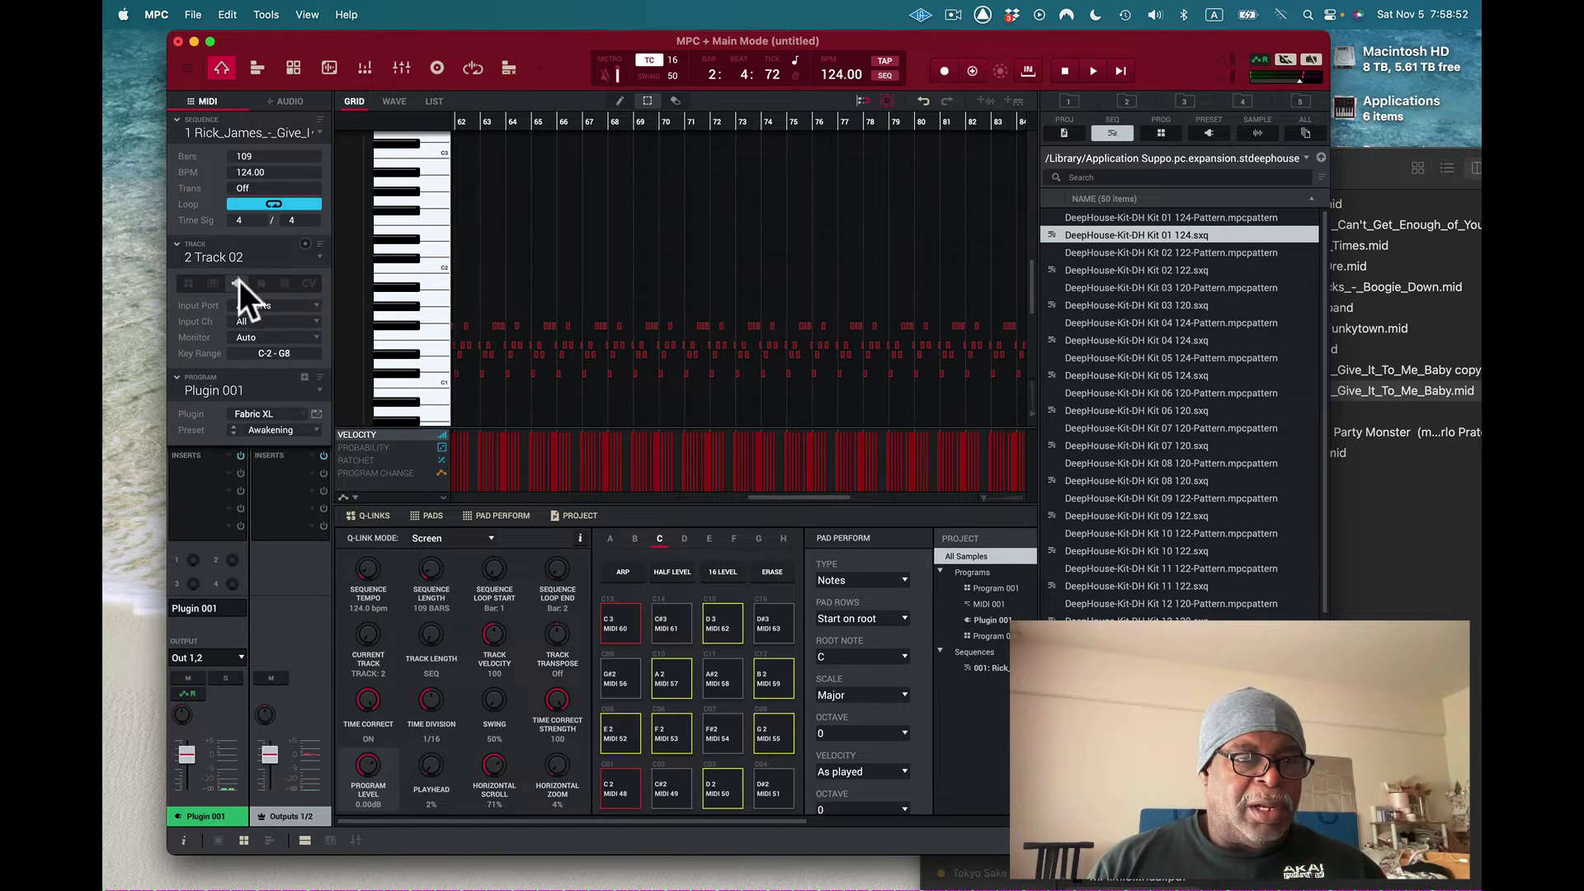
left_click(304, 377)
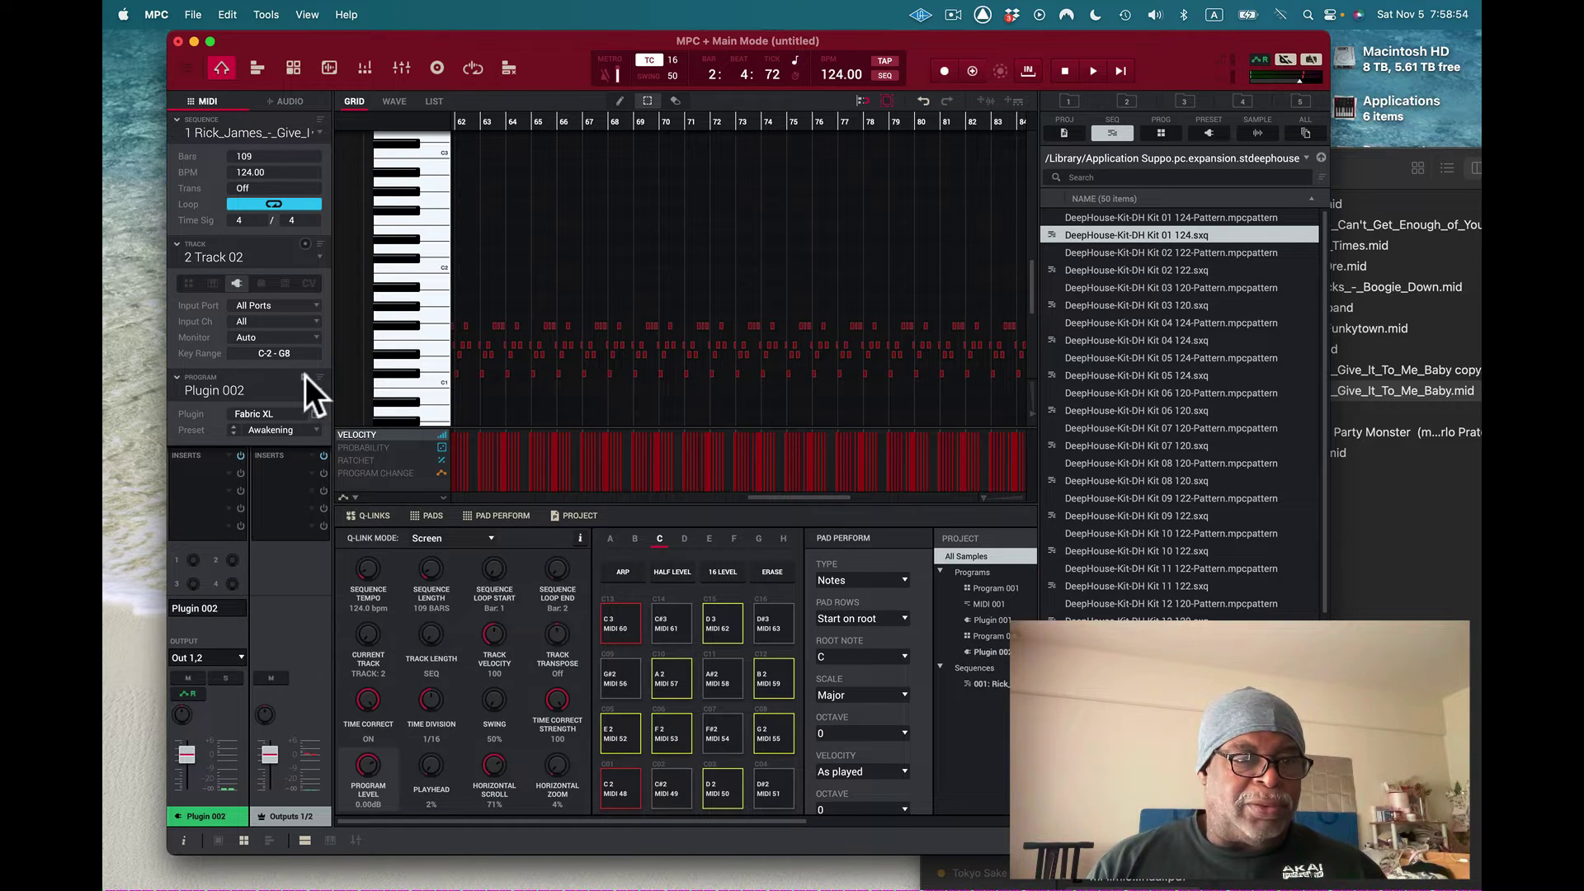
Step: Load the Bass Guitars > Slap Bass DI preset into Track 02's Fabric XL instrument
left_click(313, 430)
mouse_move(318, 474)
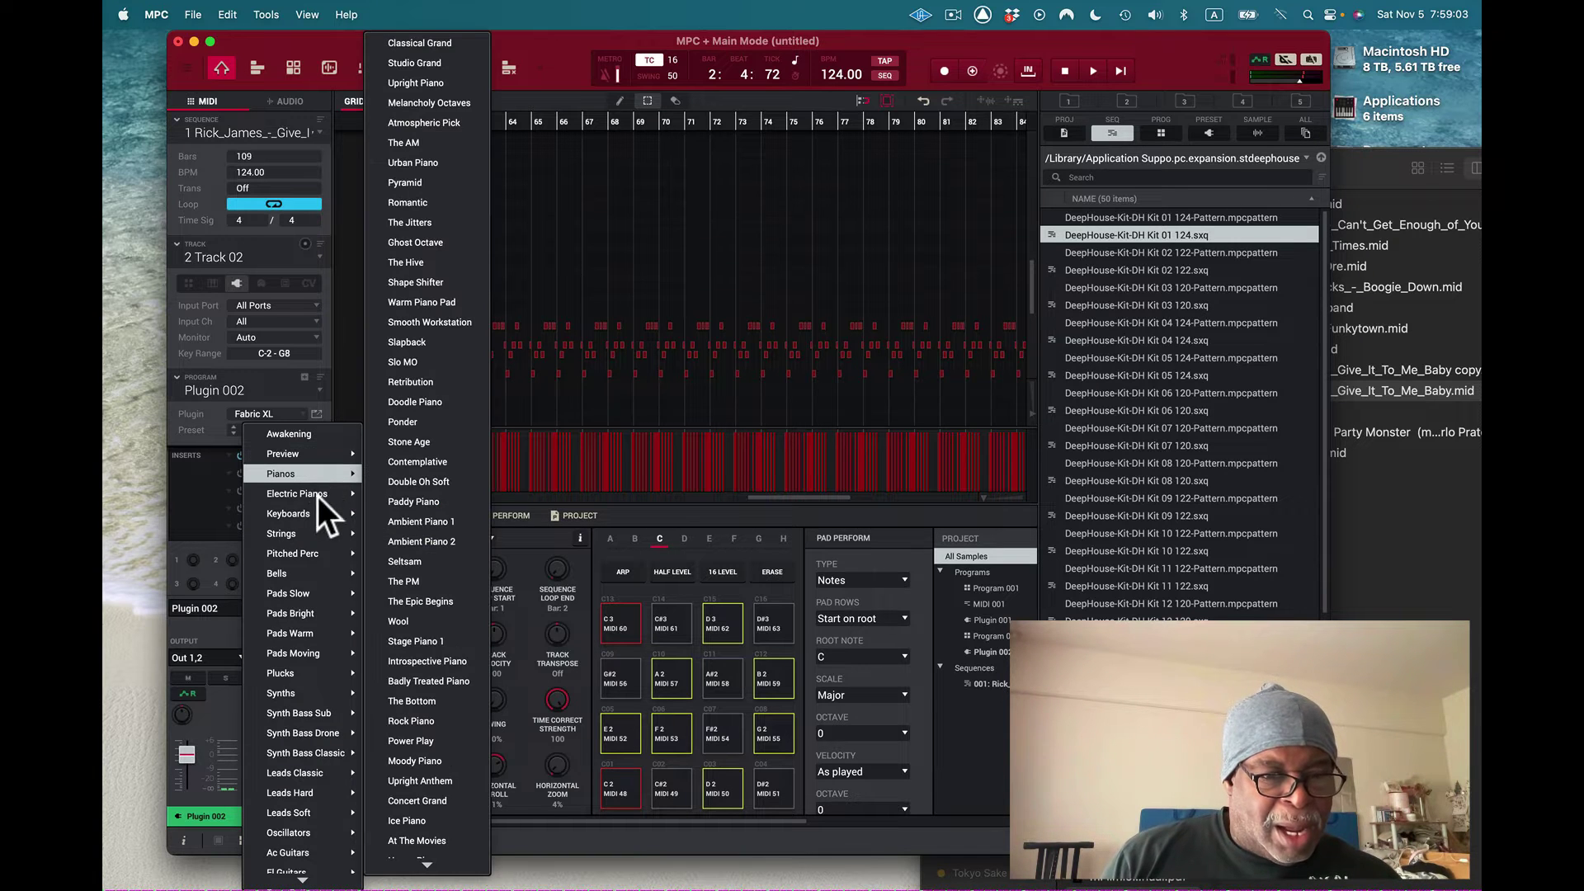
mouse_move(301, 708)
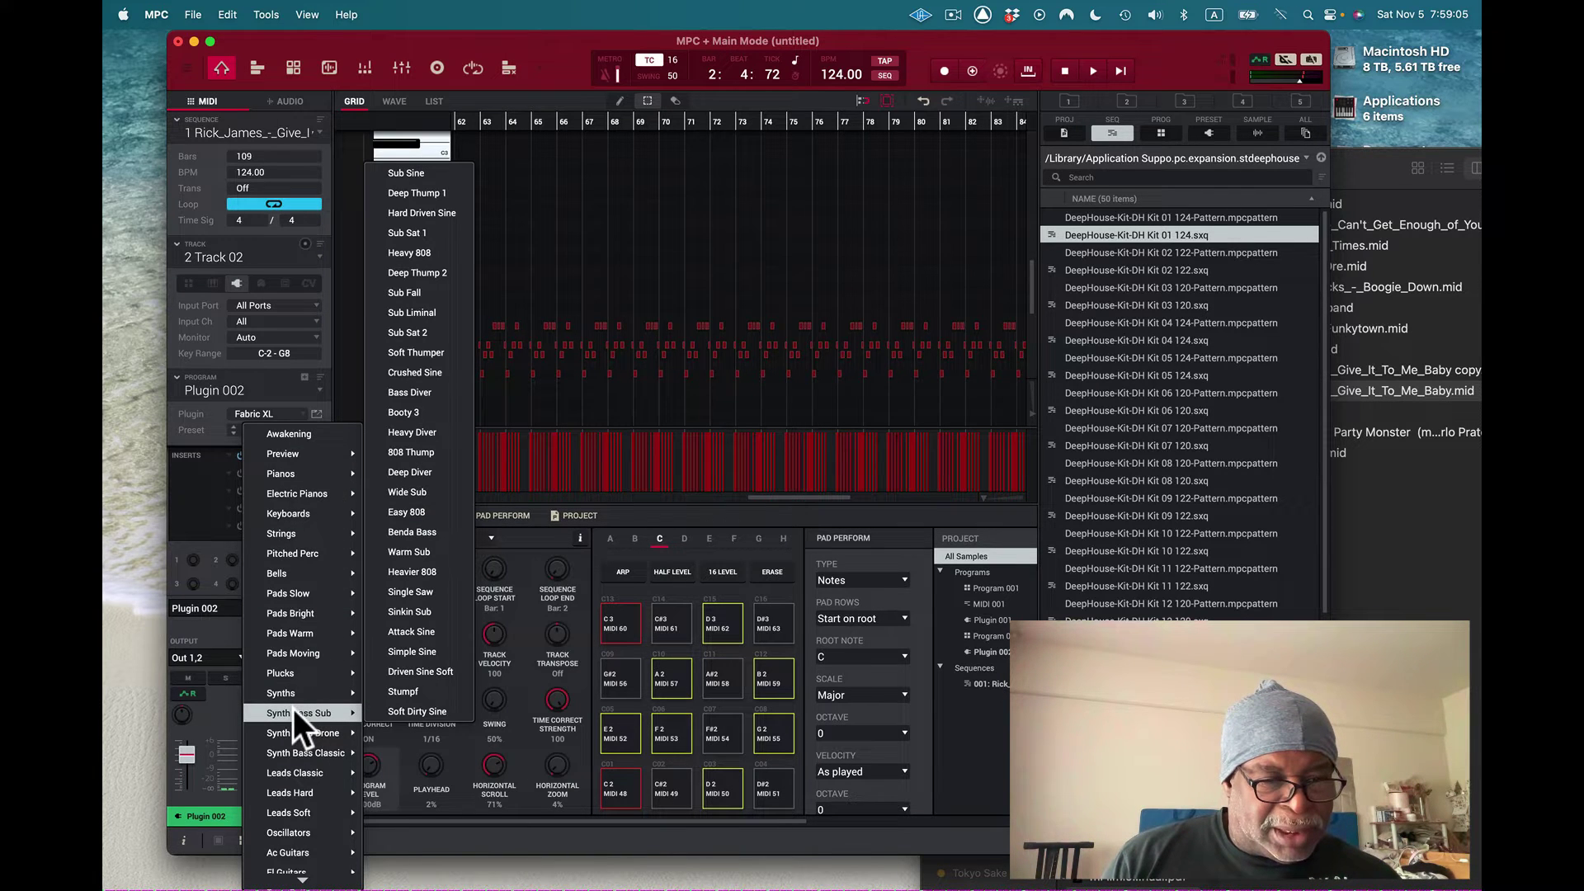
scroll(305, 768, "down", 3)
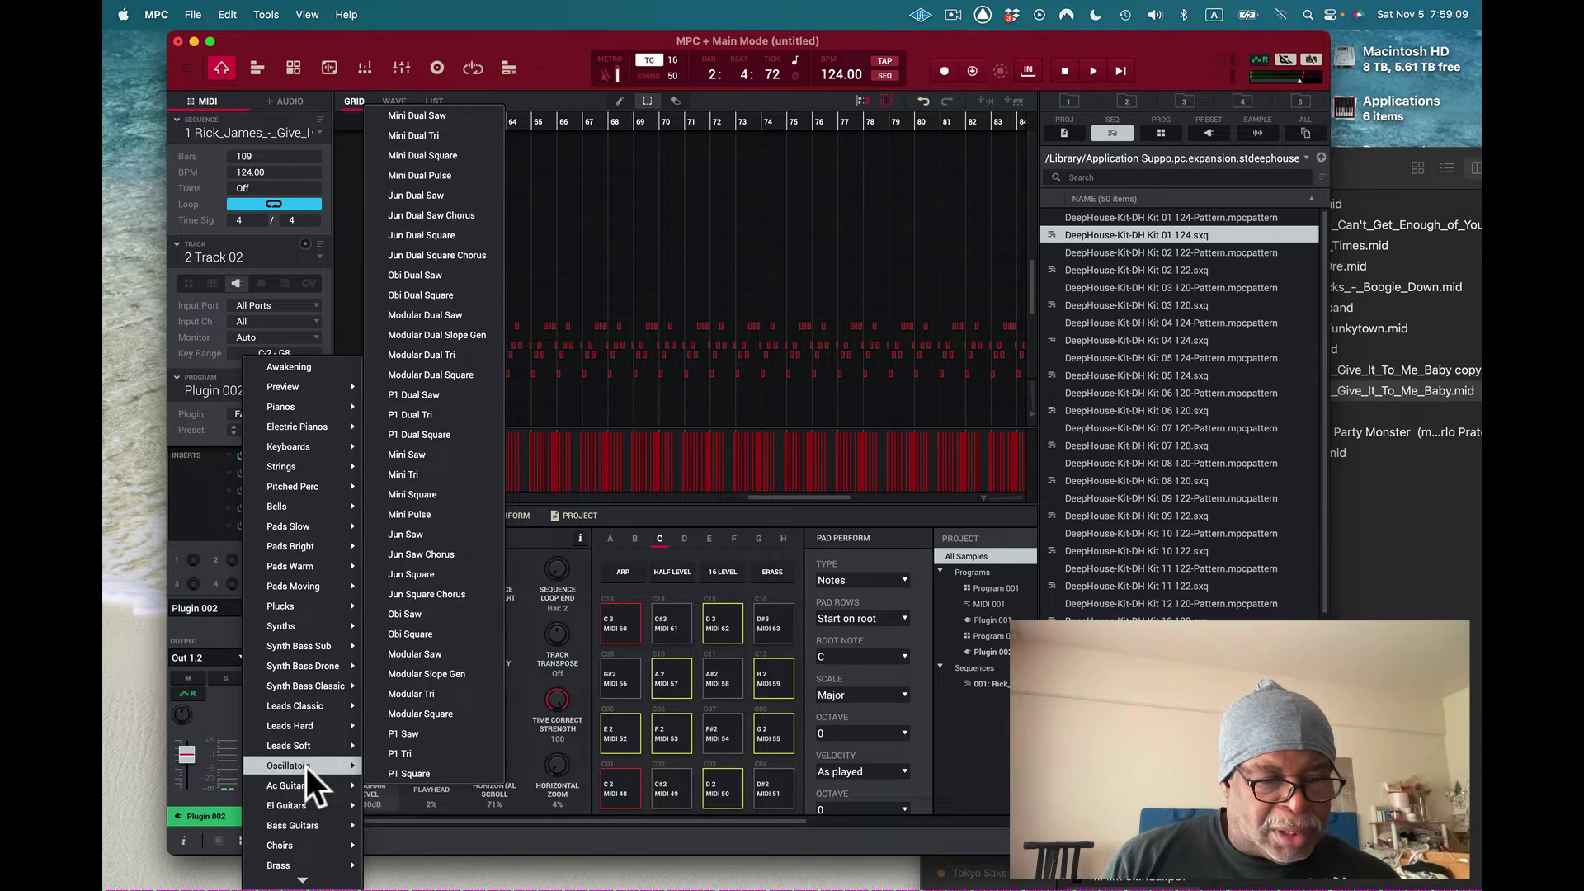
mouse_move(288, 827)
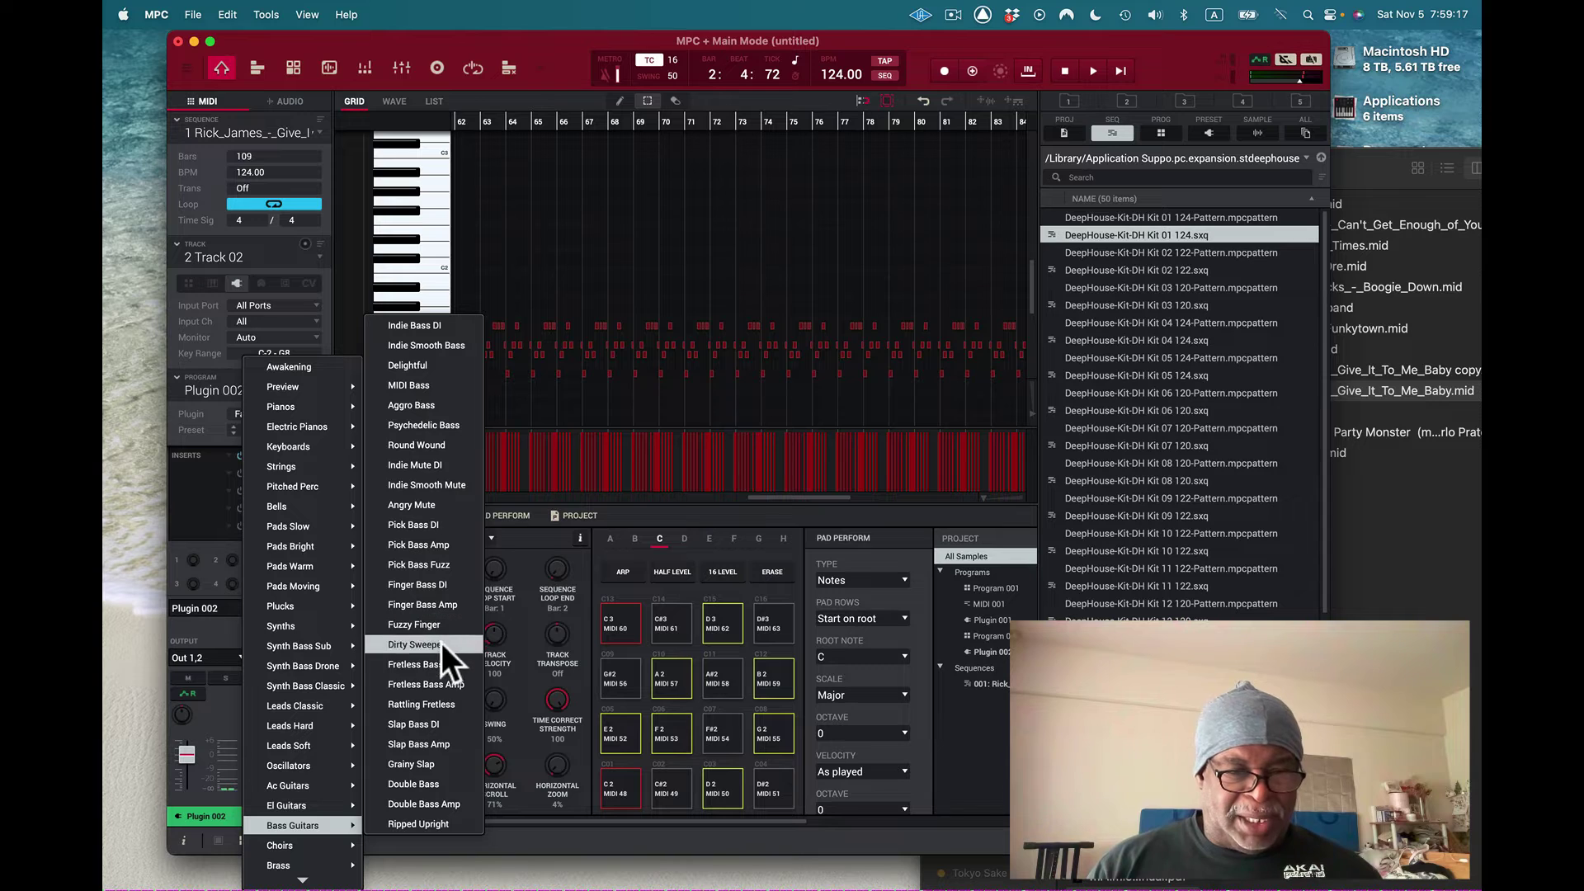
left_click(438, 722)
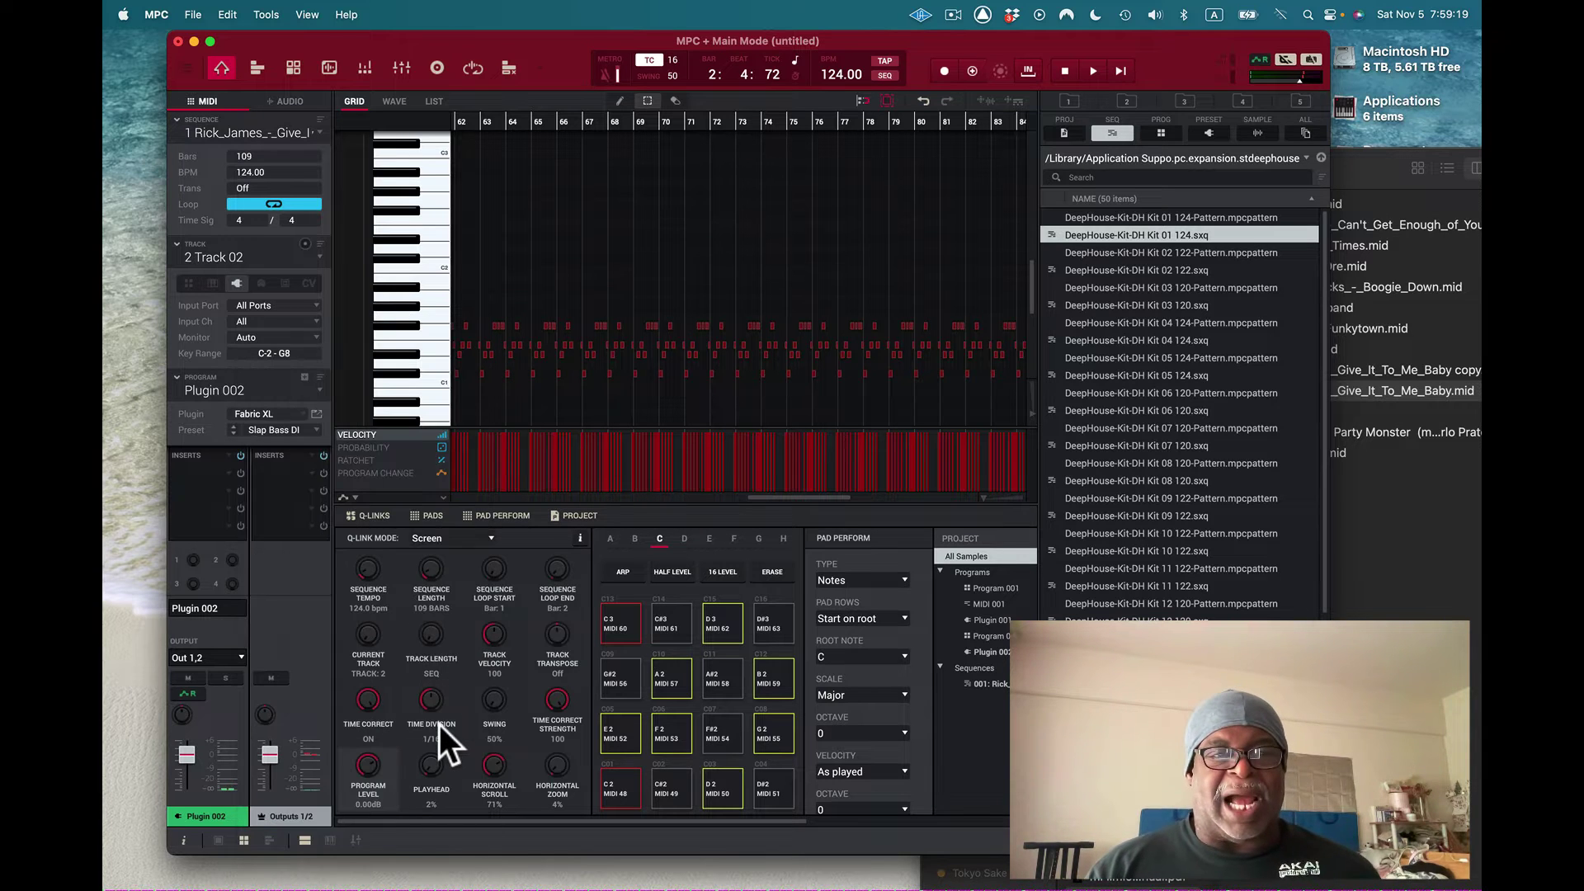
left_click(431, 345)
left_click(425, 306)
left_click(417, 248)
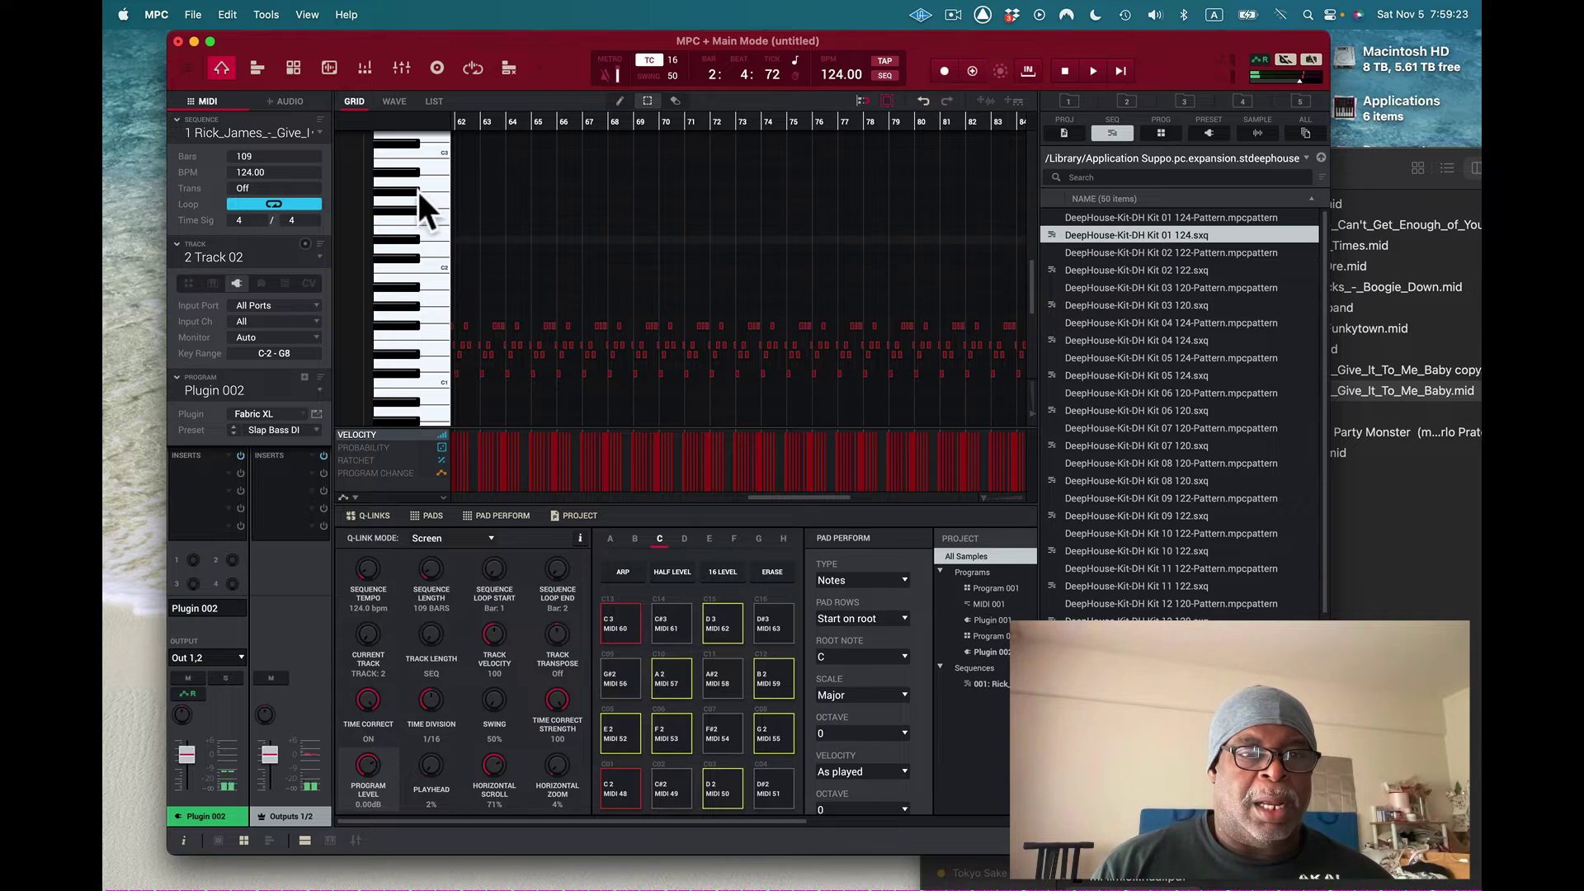
scroll(407, 396, "down", 5)
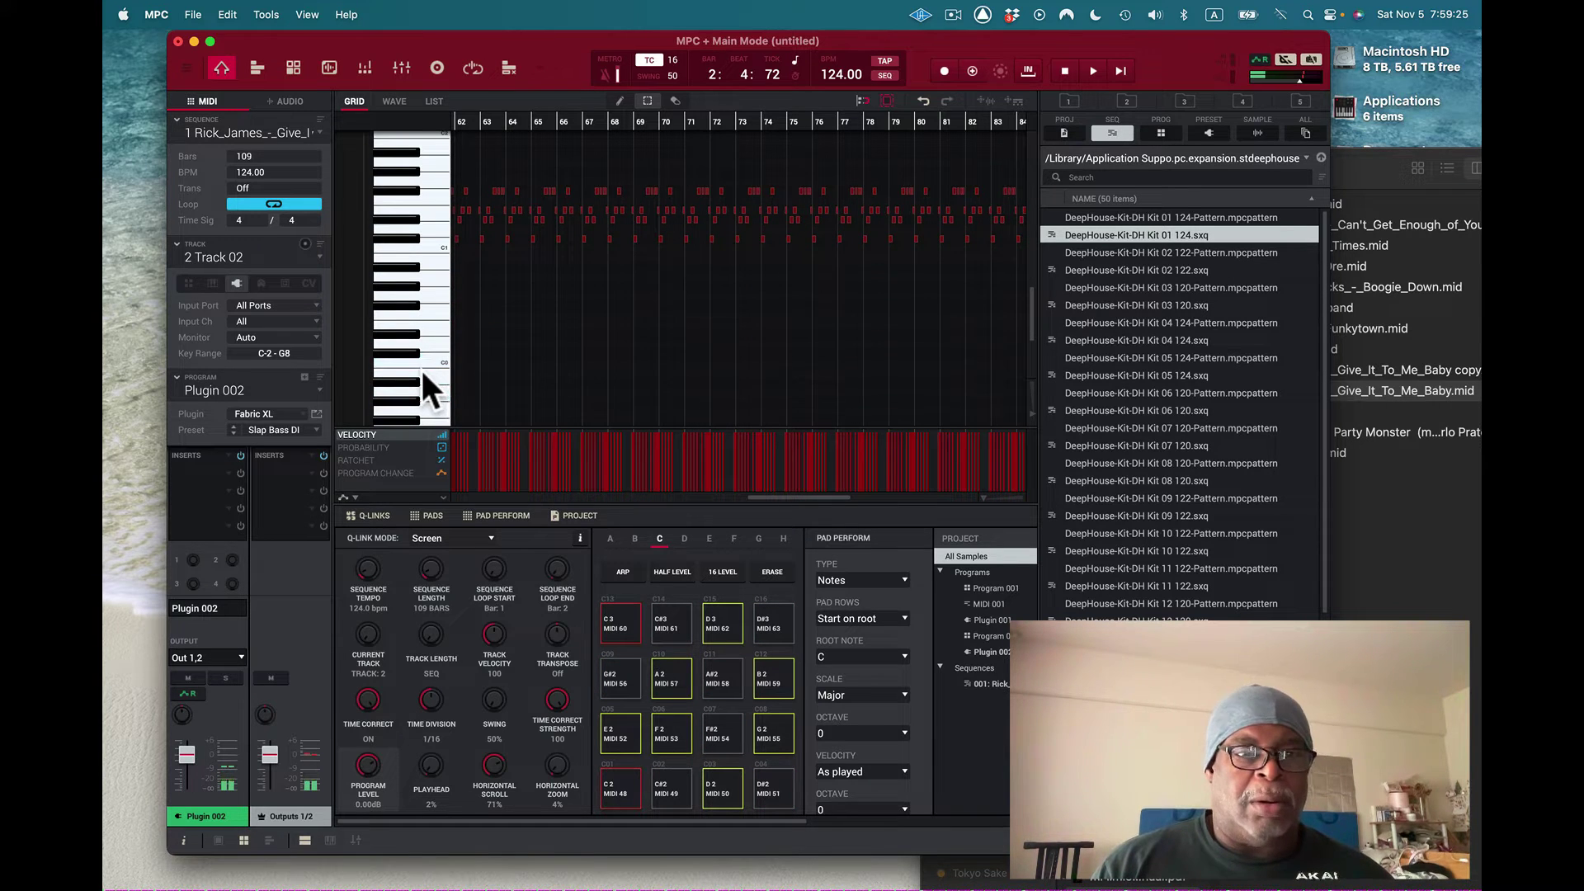
scroll(926, 378, "up", 4)
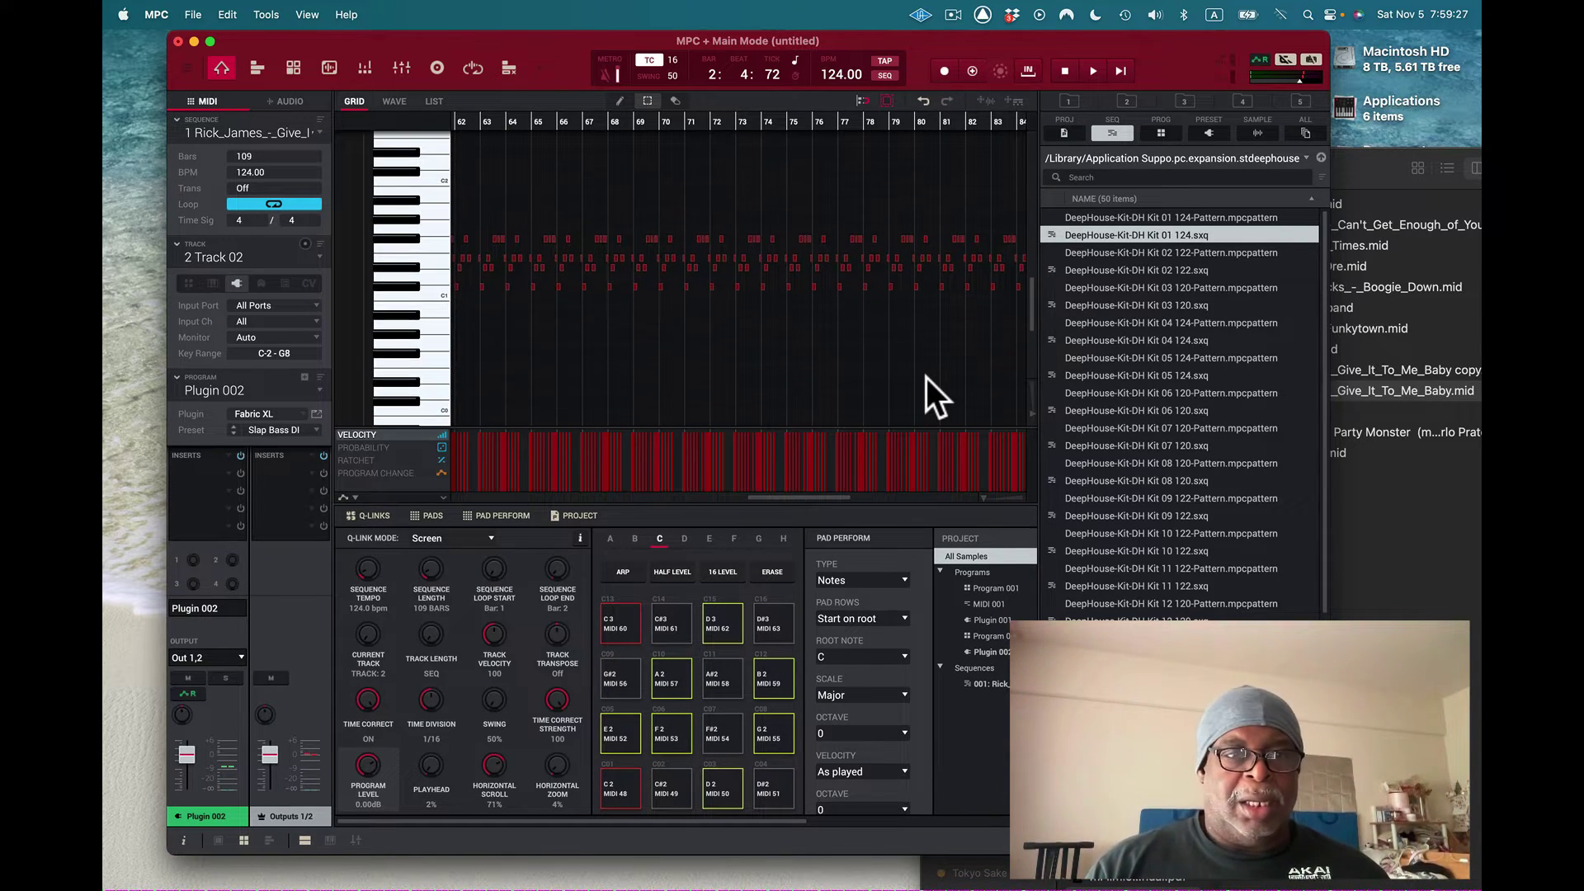
scroll(926, 377, "up", 2)
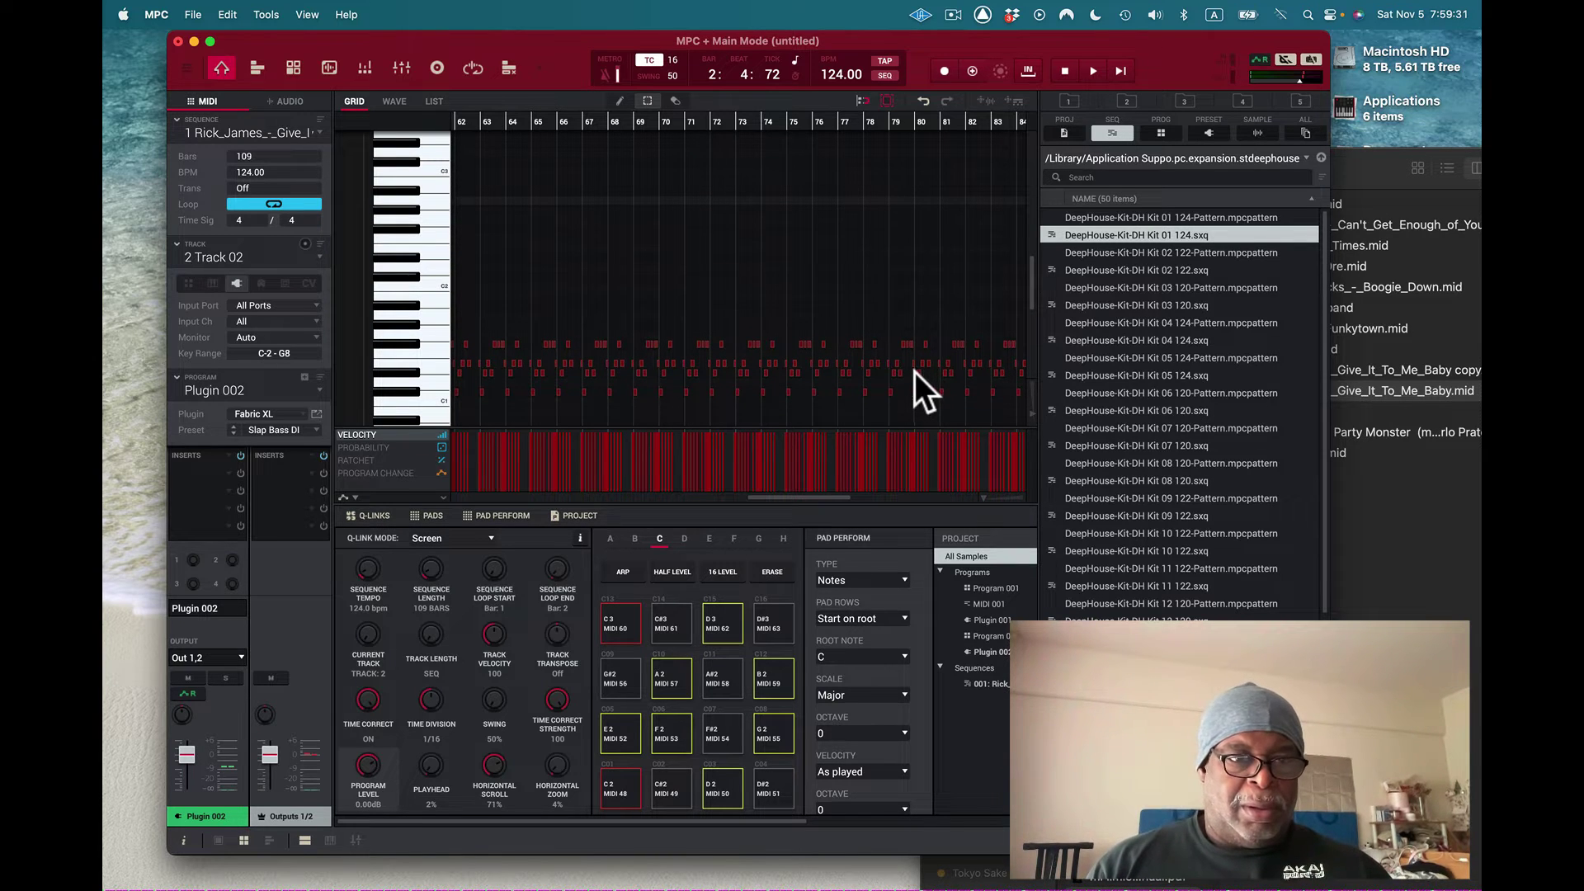
key("space")
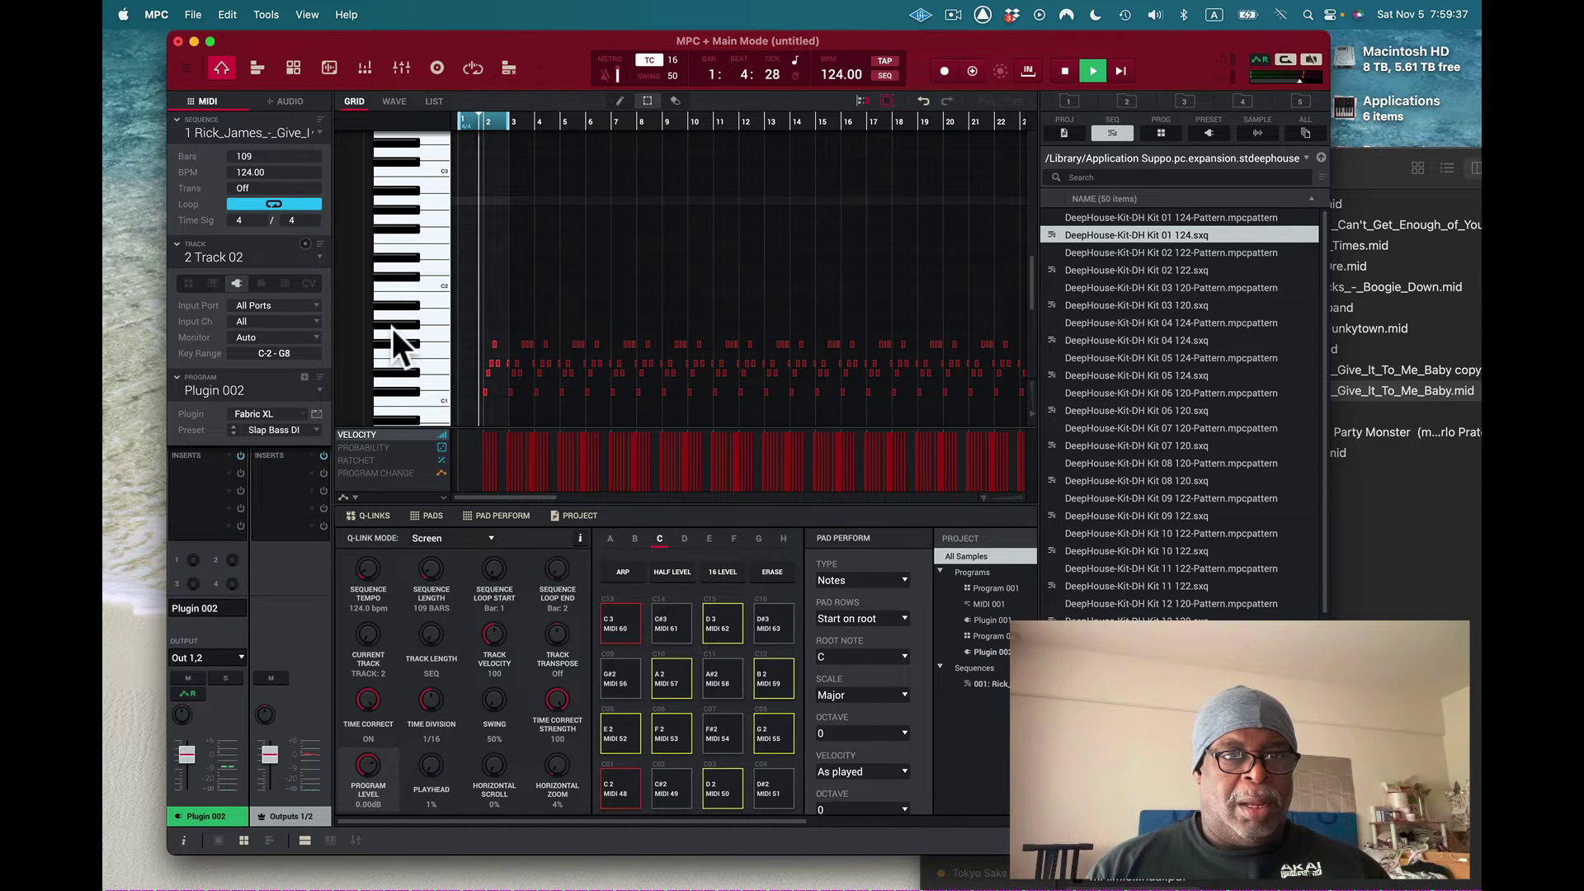
key("space")
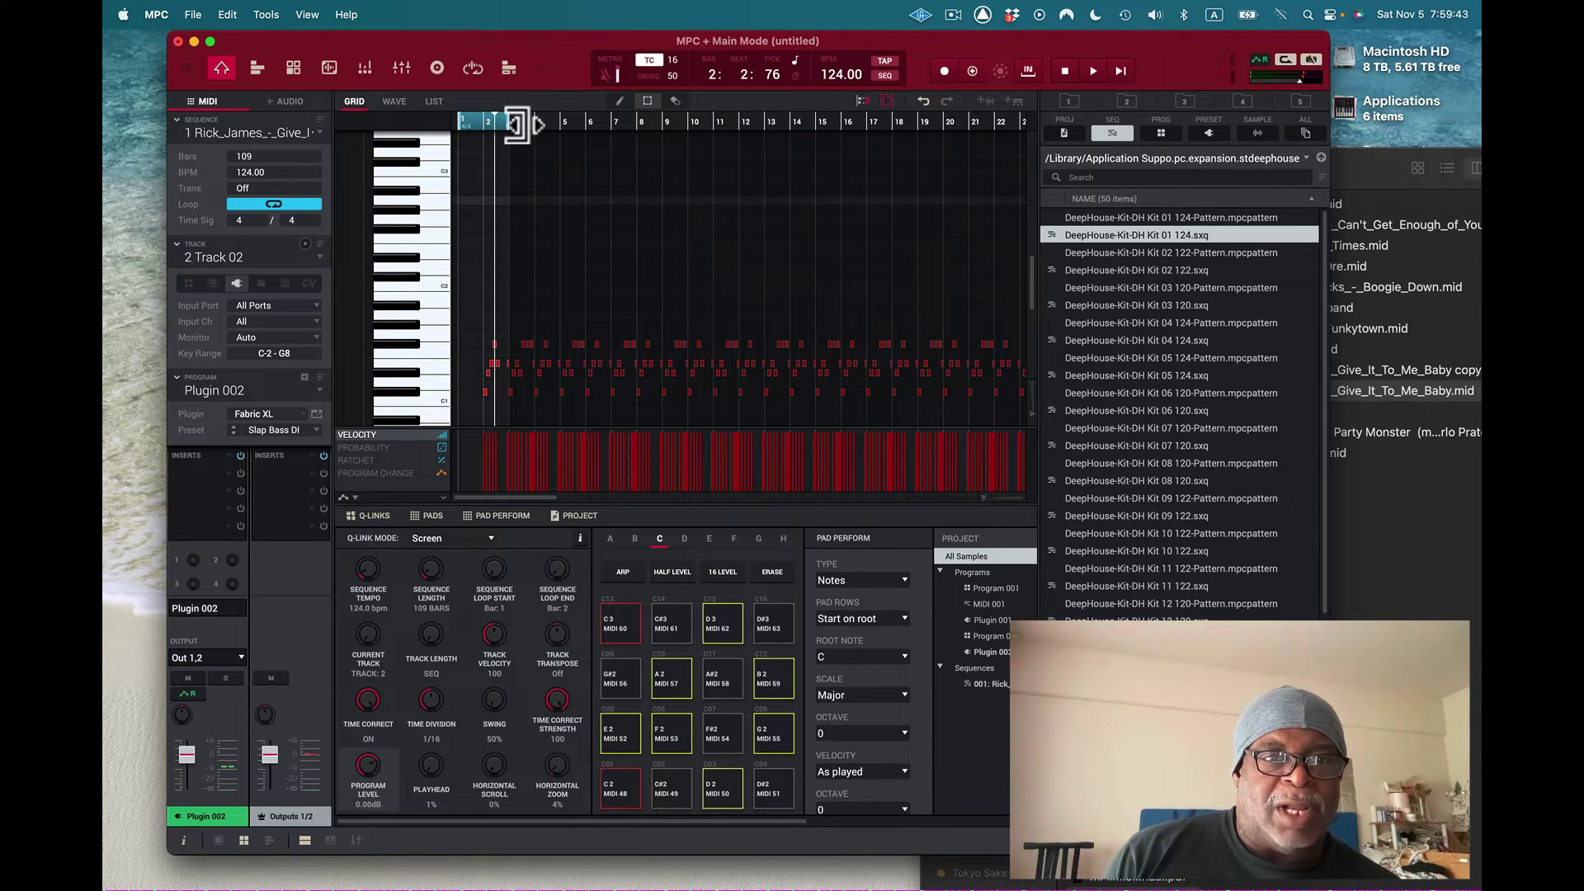
Step: Stretch the loop end to bar 24, then play and stop the sequence
mouse_move(518, 124)
left_mouse_down()
mouse_move(1061, 143)
mouse_move(1034, 133)
left_mouse_up()
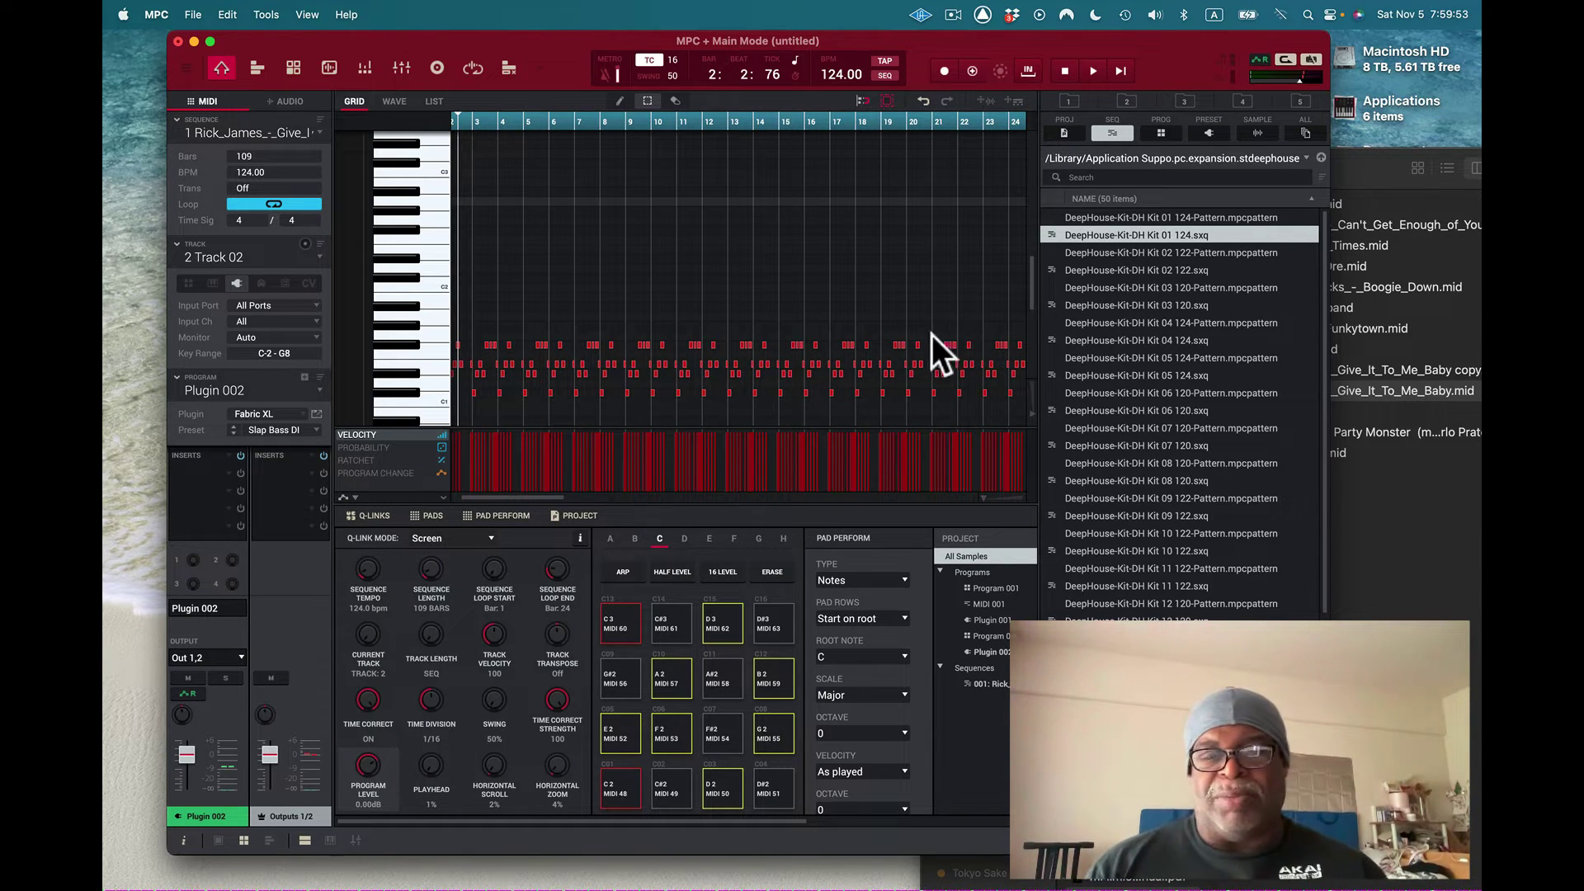
left_click_drag(548, 497, 506, 502)
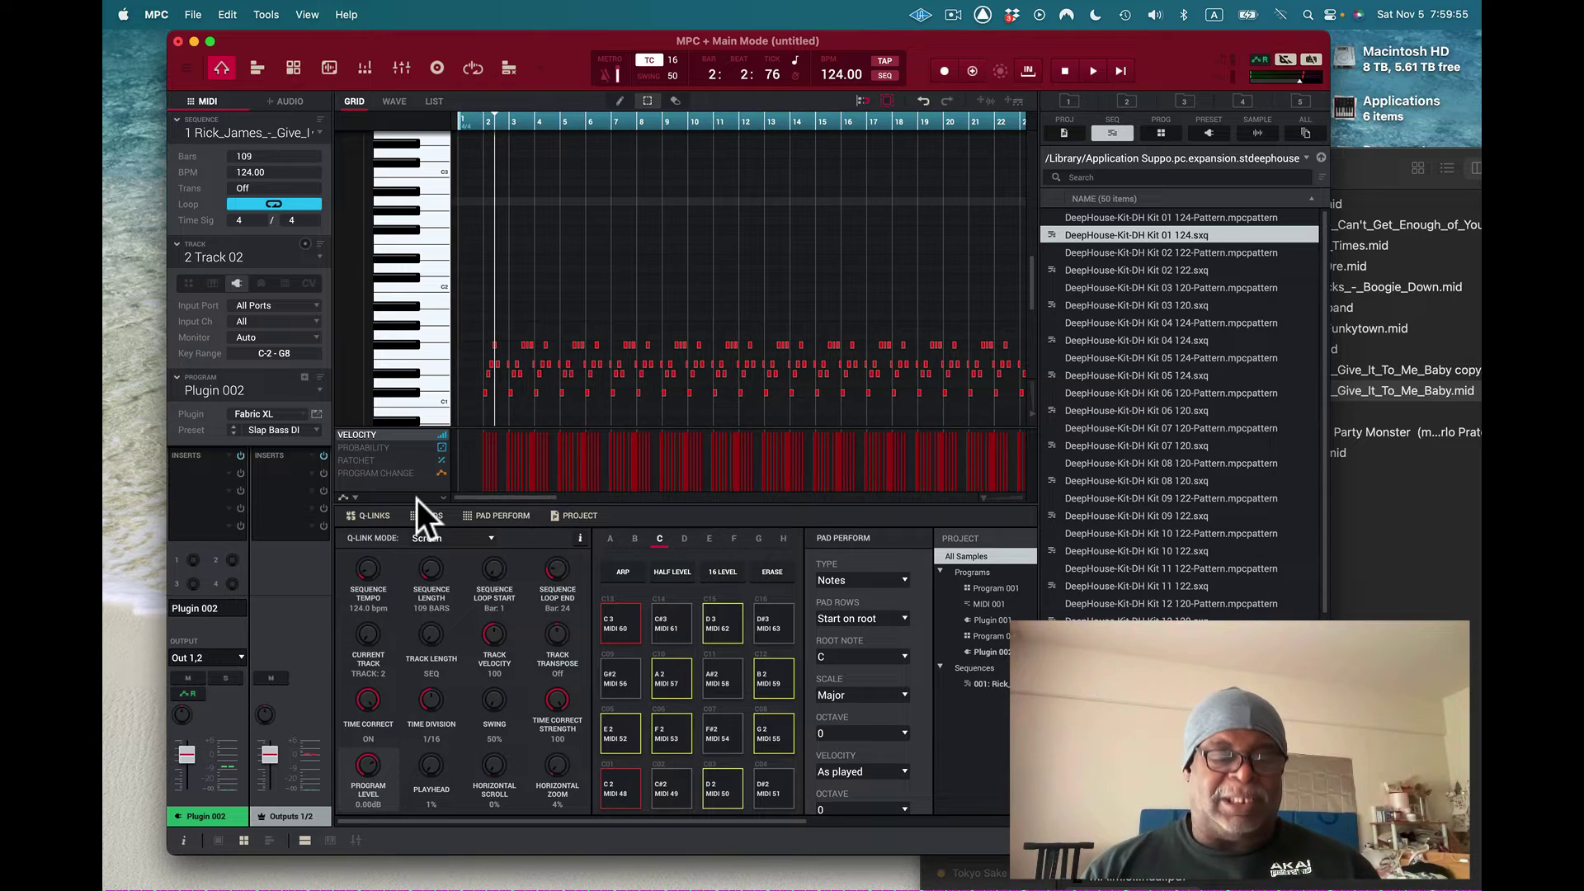
key("space")
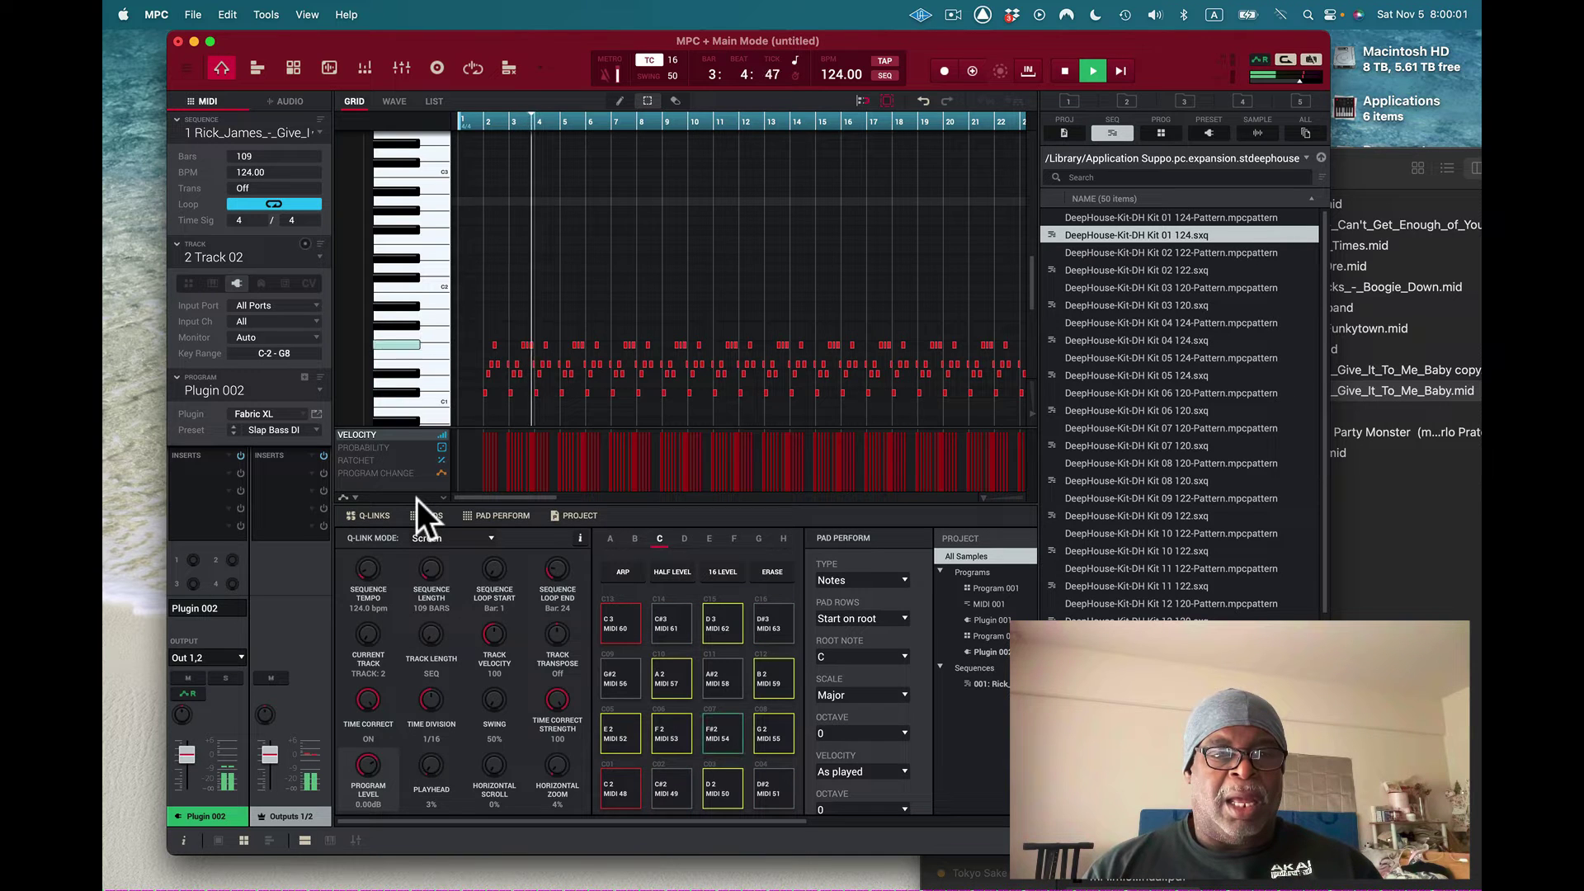
key("space")
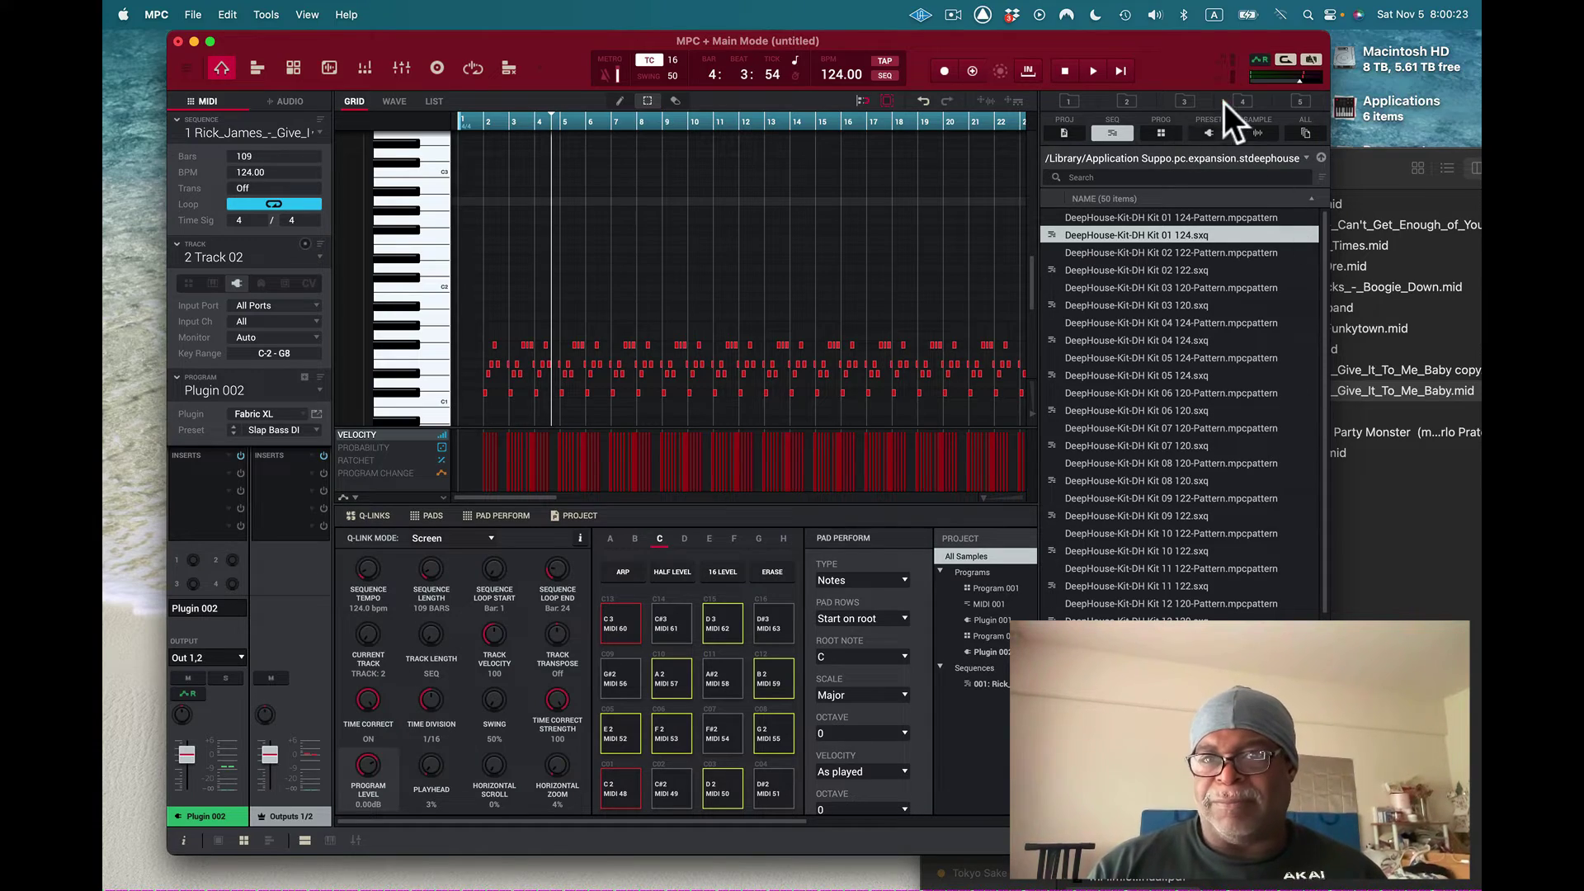
Step: Set the browser filter to ALL and browse to the MPC Drum Content folder
left_click_drag(1156, 48, 981, 51)
left_click(889, 135)
left_click(937, 135)
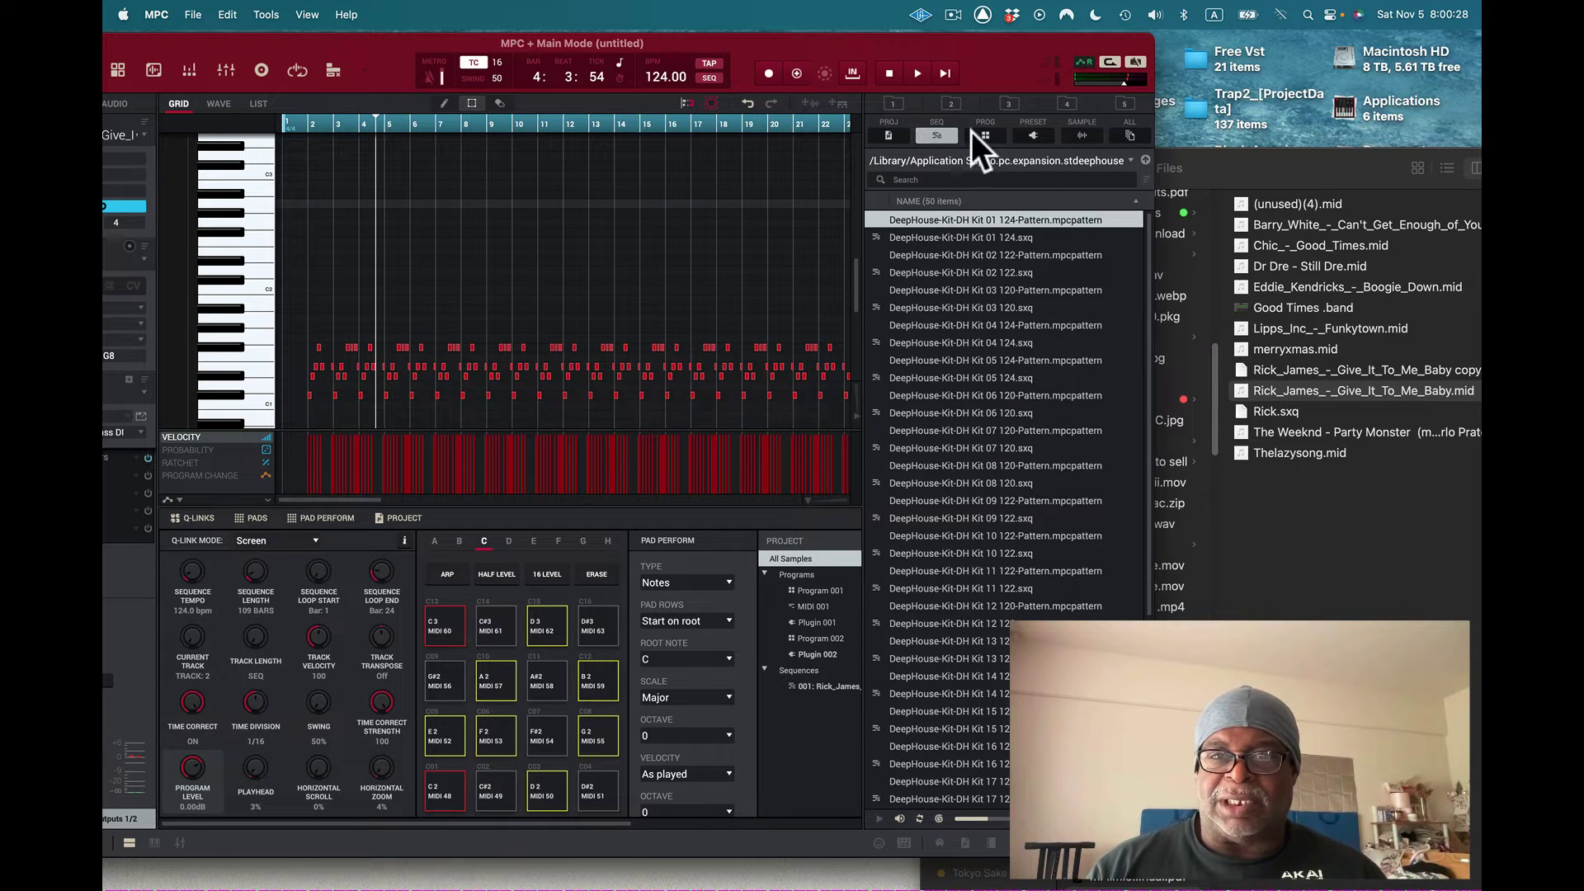
left_click(1130, 136)
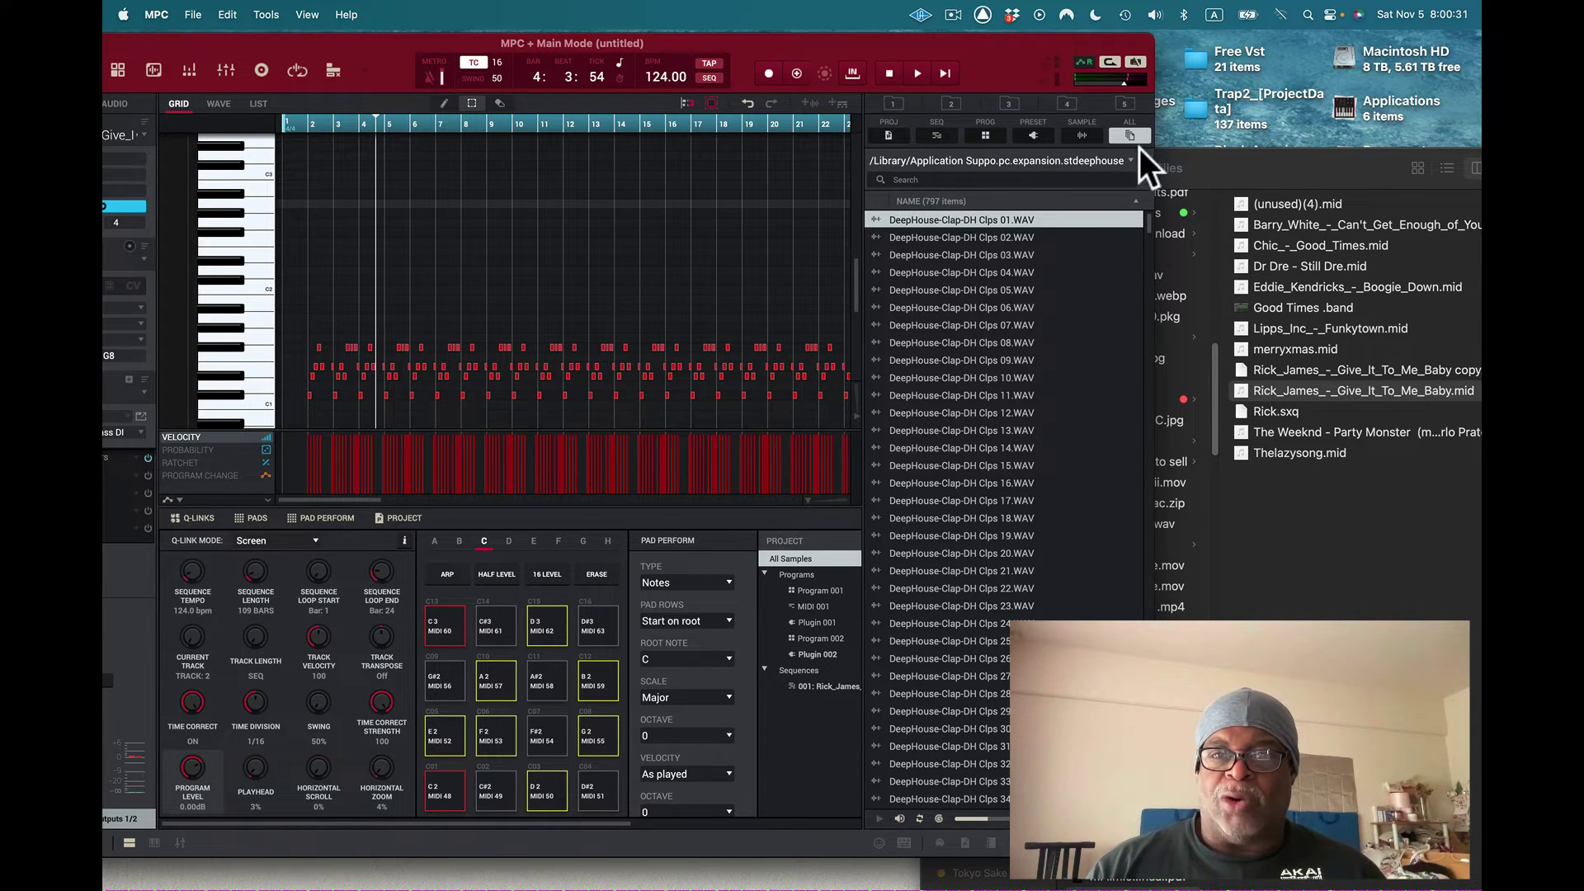
left_click(1130, 159)
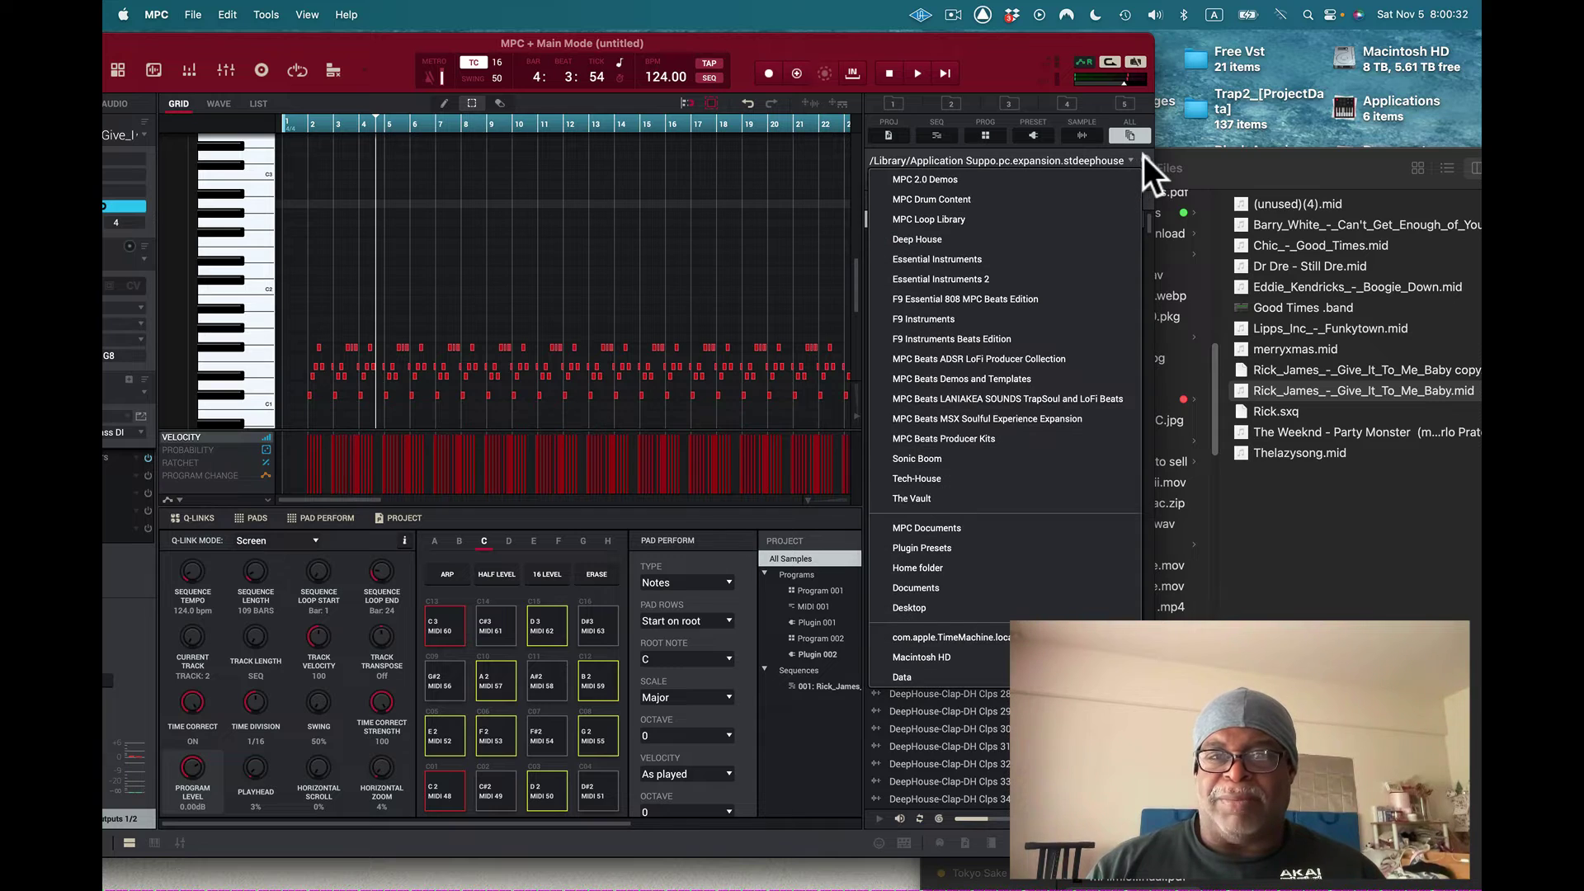
left_click(1009, 200)
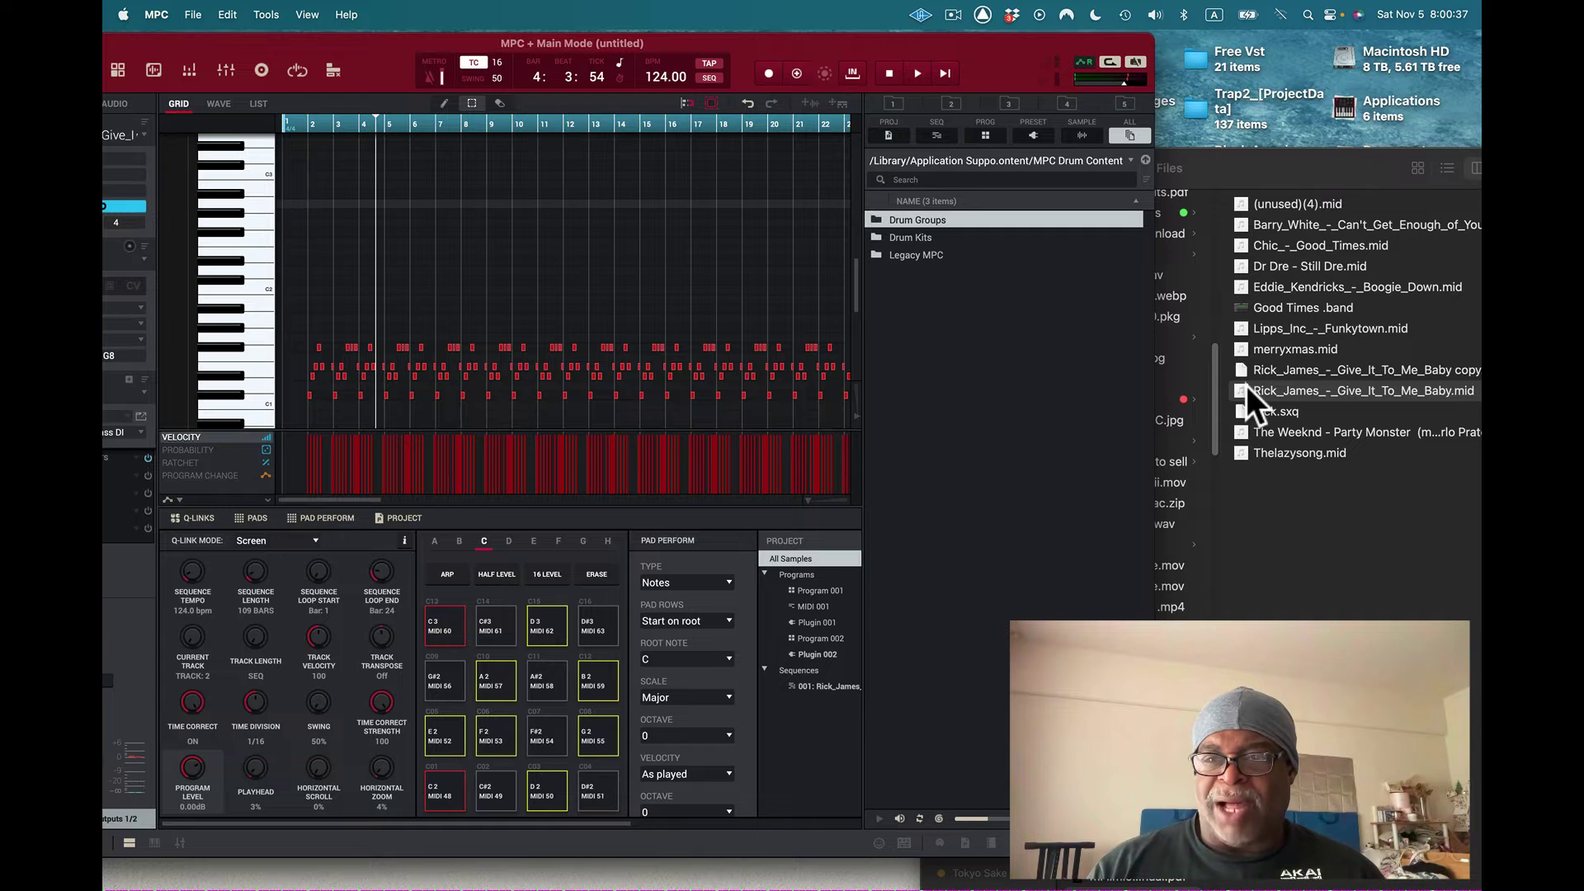
Step: Widen the project panel to show full names and open the track list
left_click_drag(1247, 387, 915, 351)
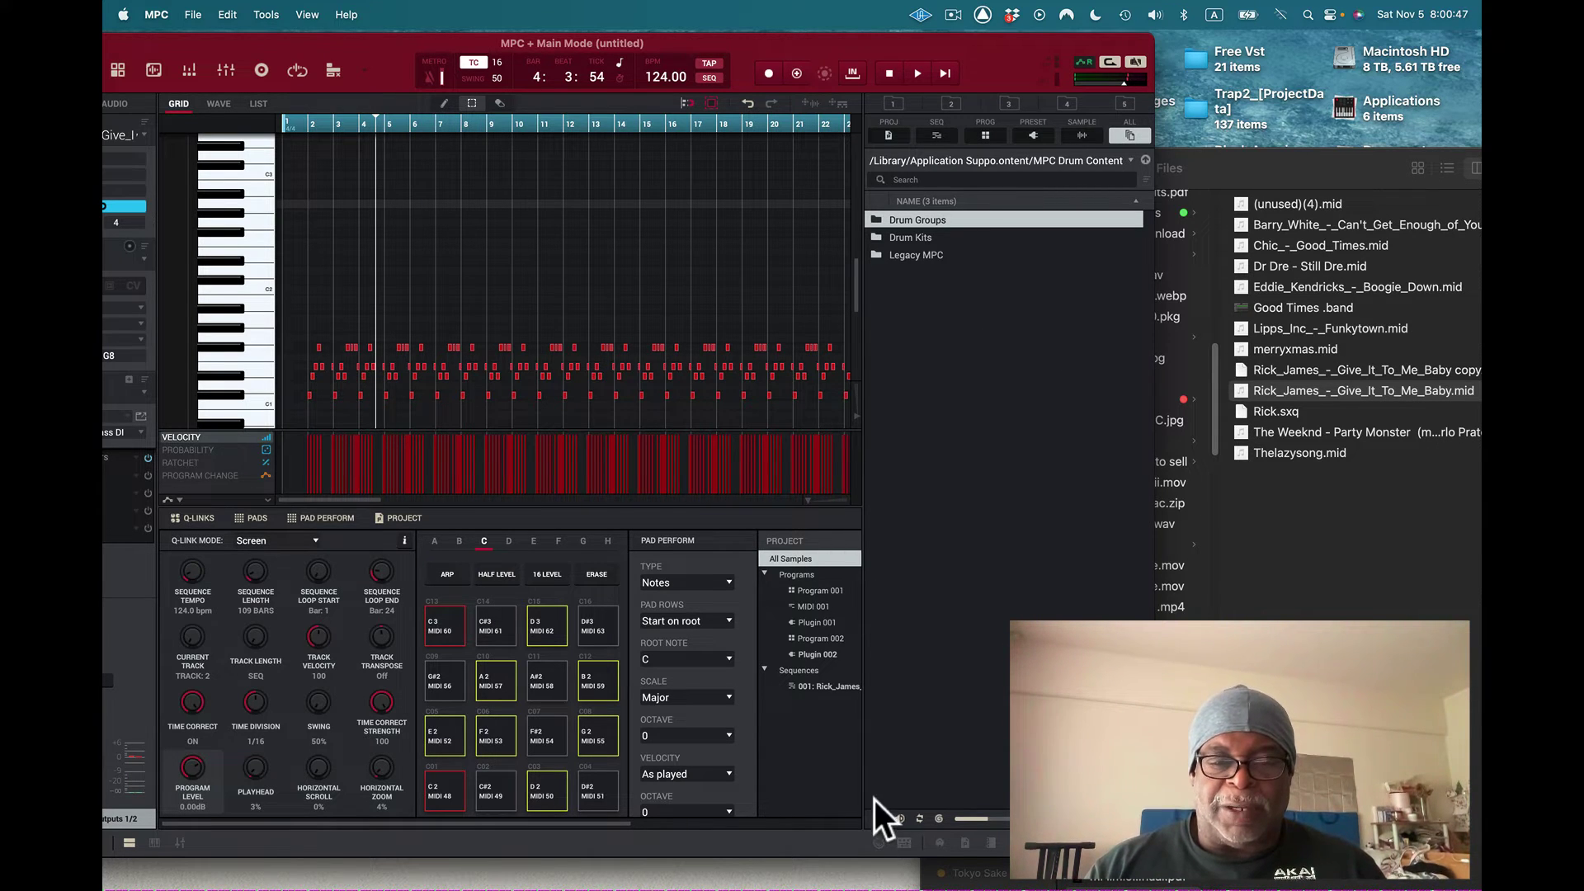
left_click_drag(859, 786, 884, 625)
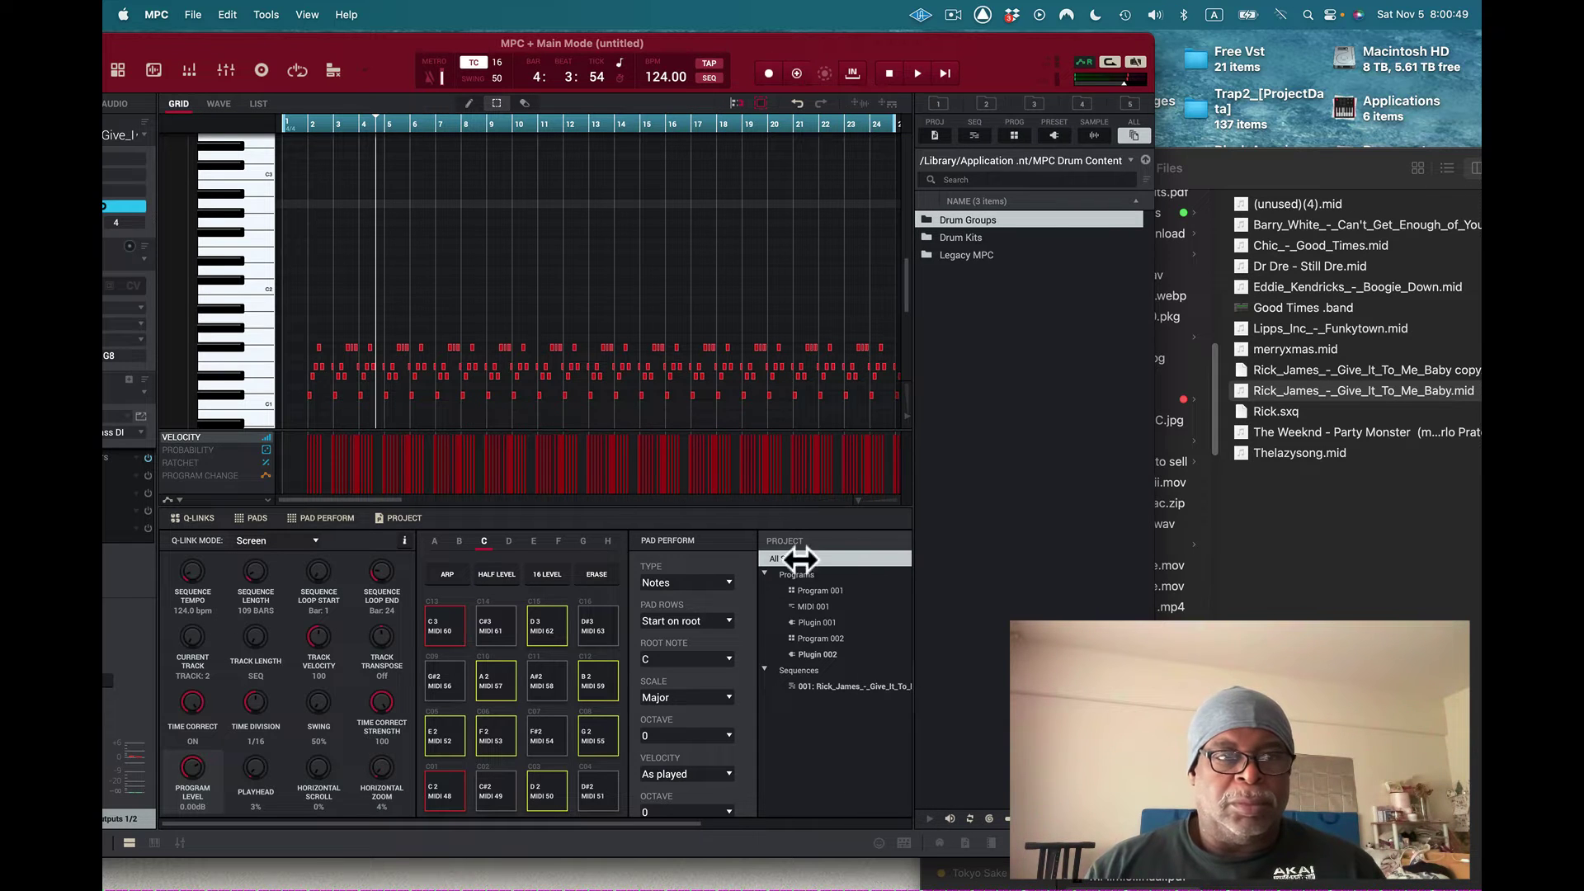
left_click_drag(359, 52, 594, 51)
left_click(385, 256)
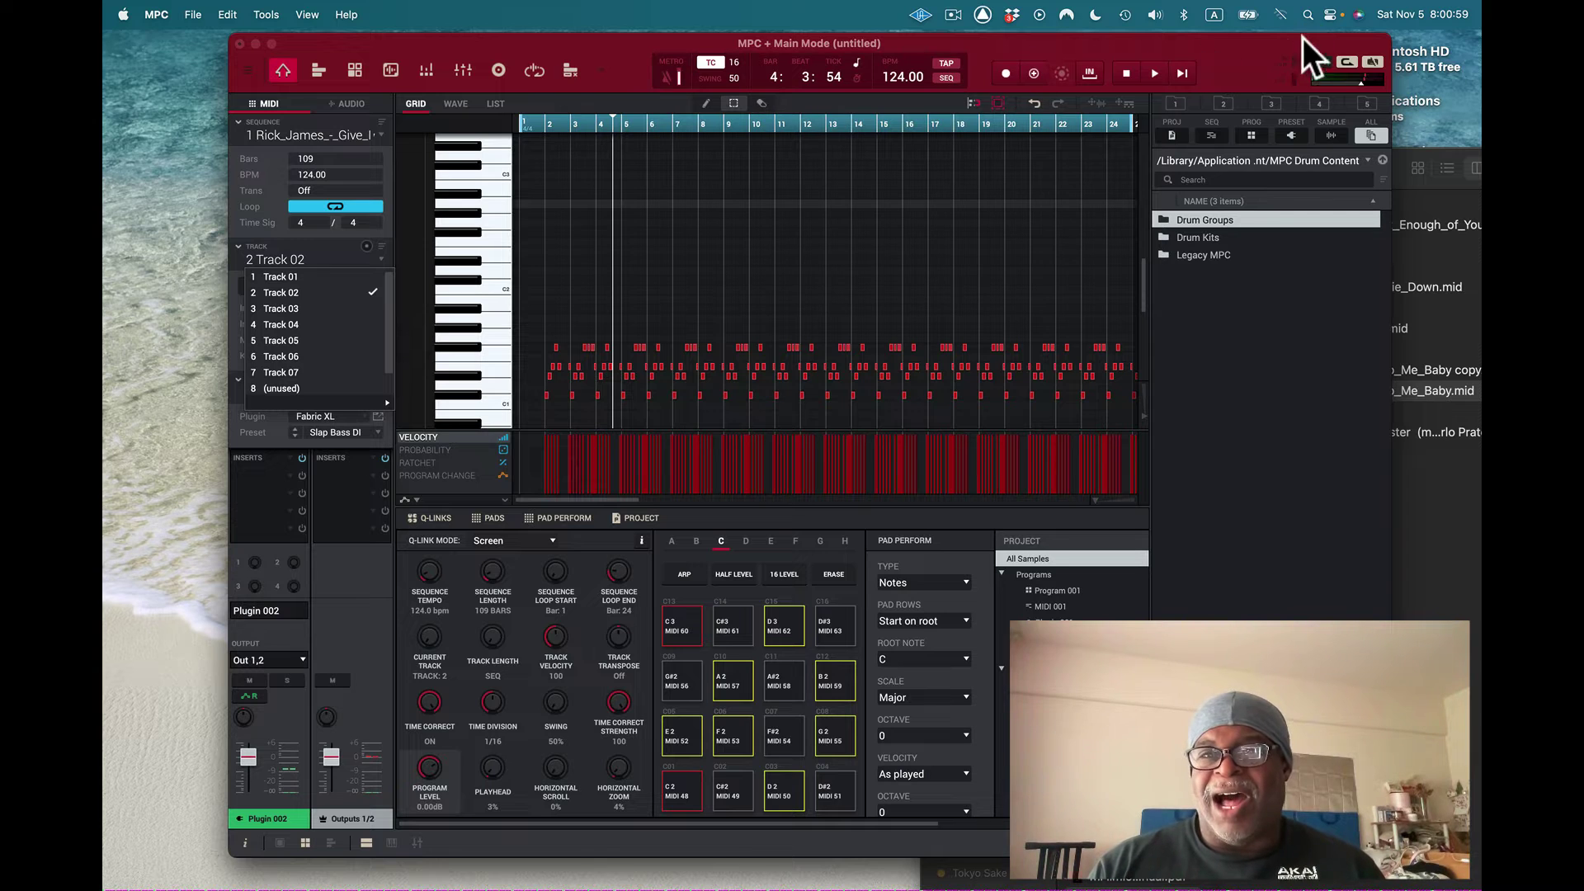
Step: Drag Chic_-_Good_Times.mid into MPC and load it as sequence 2
left_click_drag(1244, 48, 1081, 45)
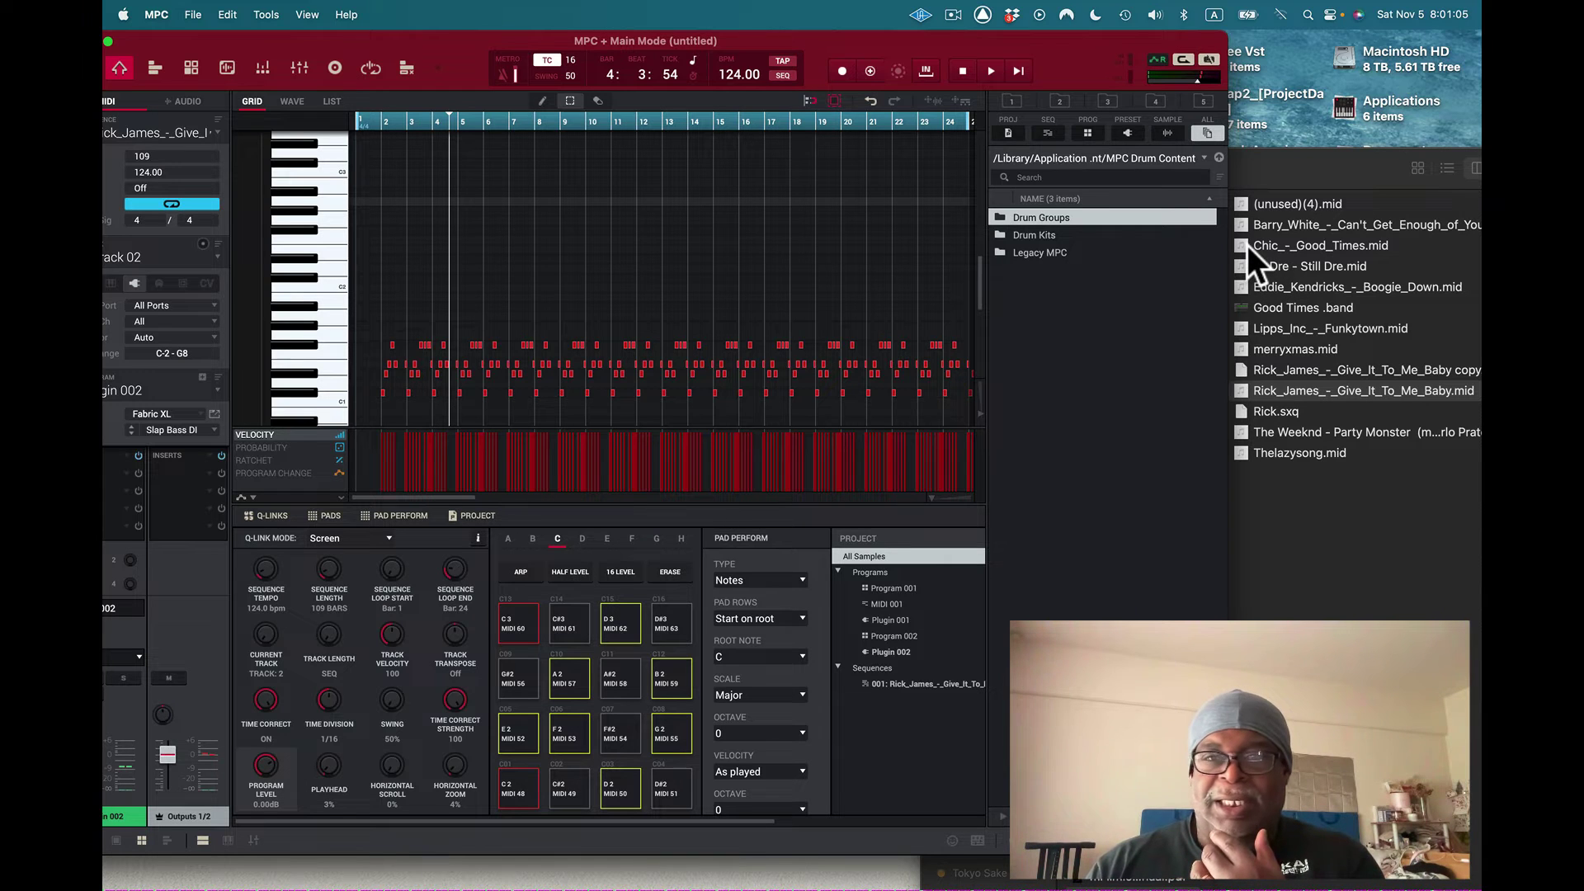
left_click_drag(1245, 245, 477, 241)
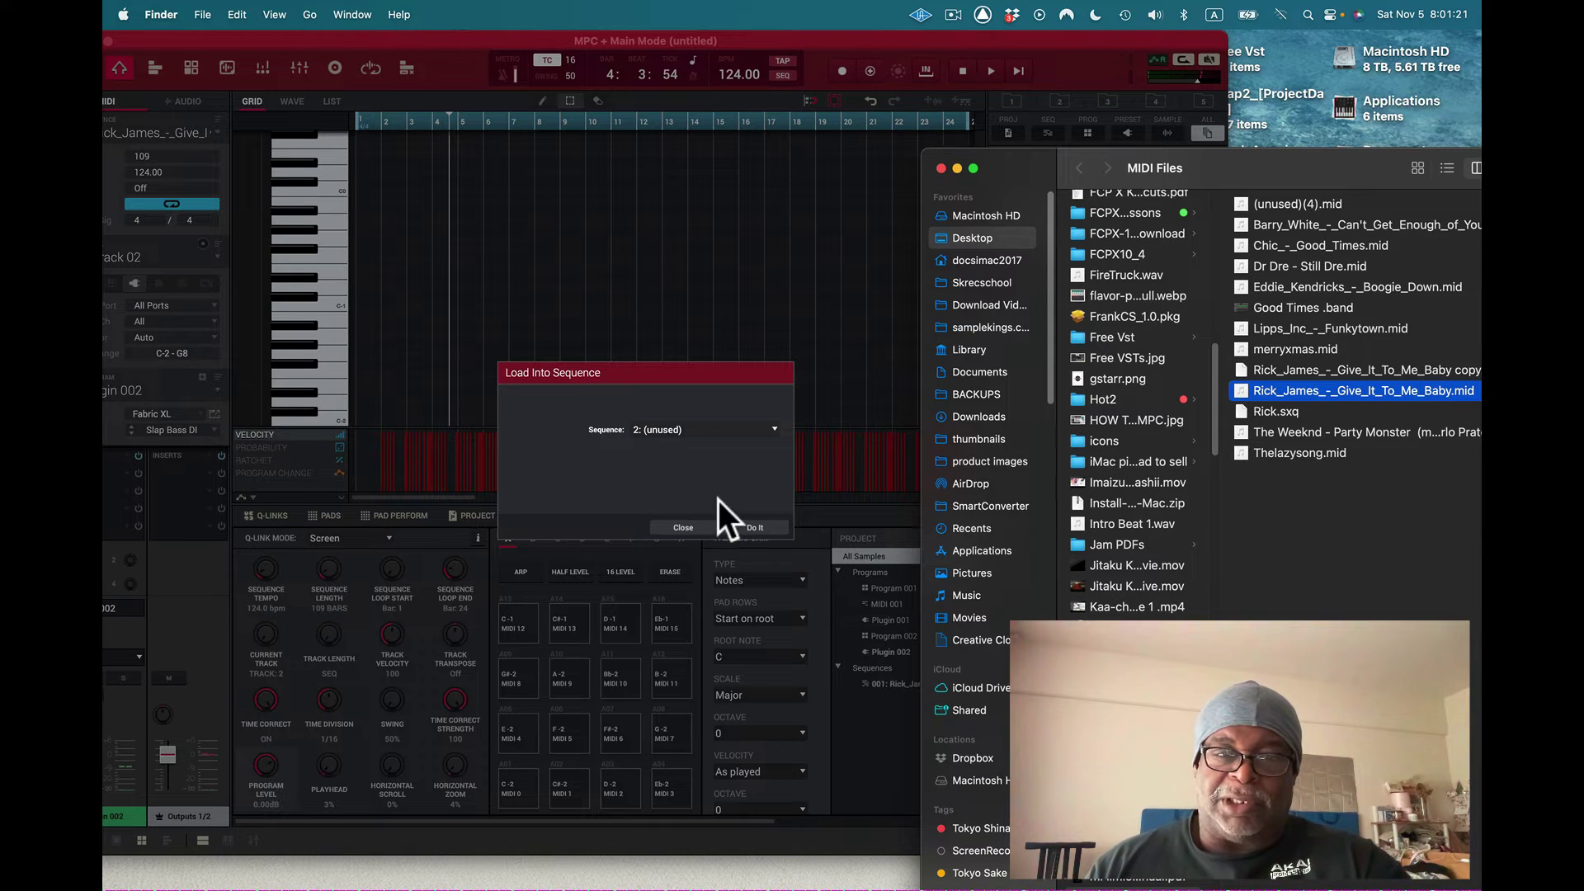
left_click(769, 526)
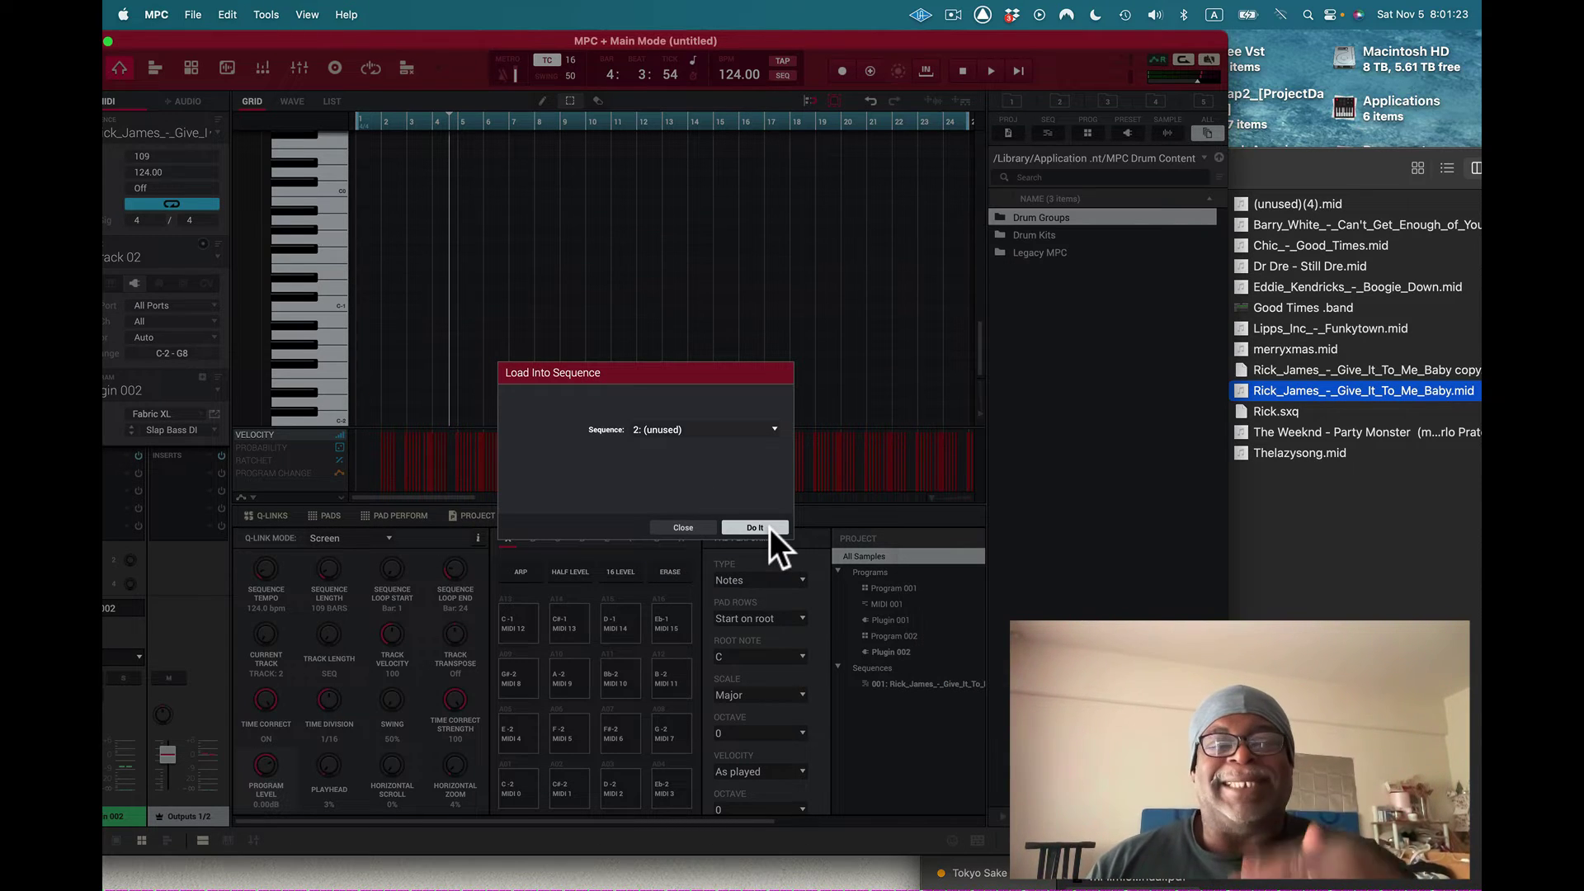
left_click(769, 529)
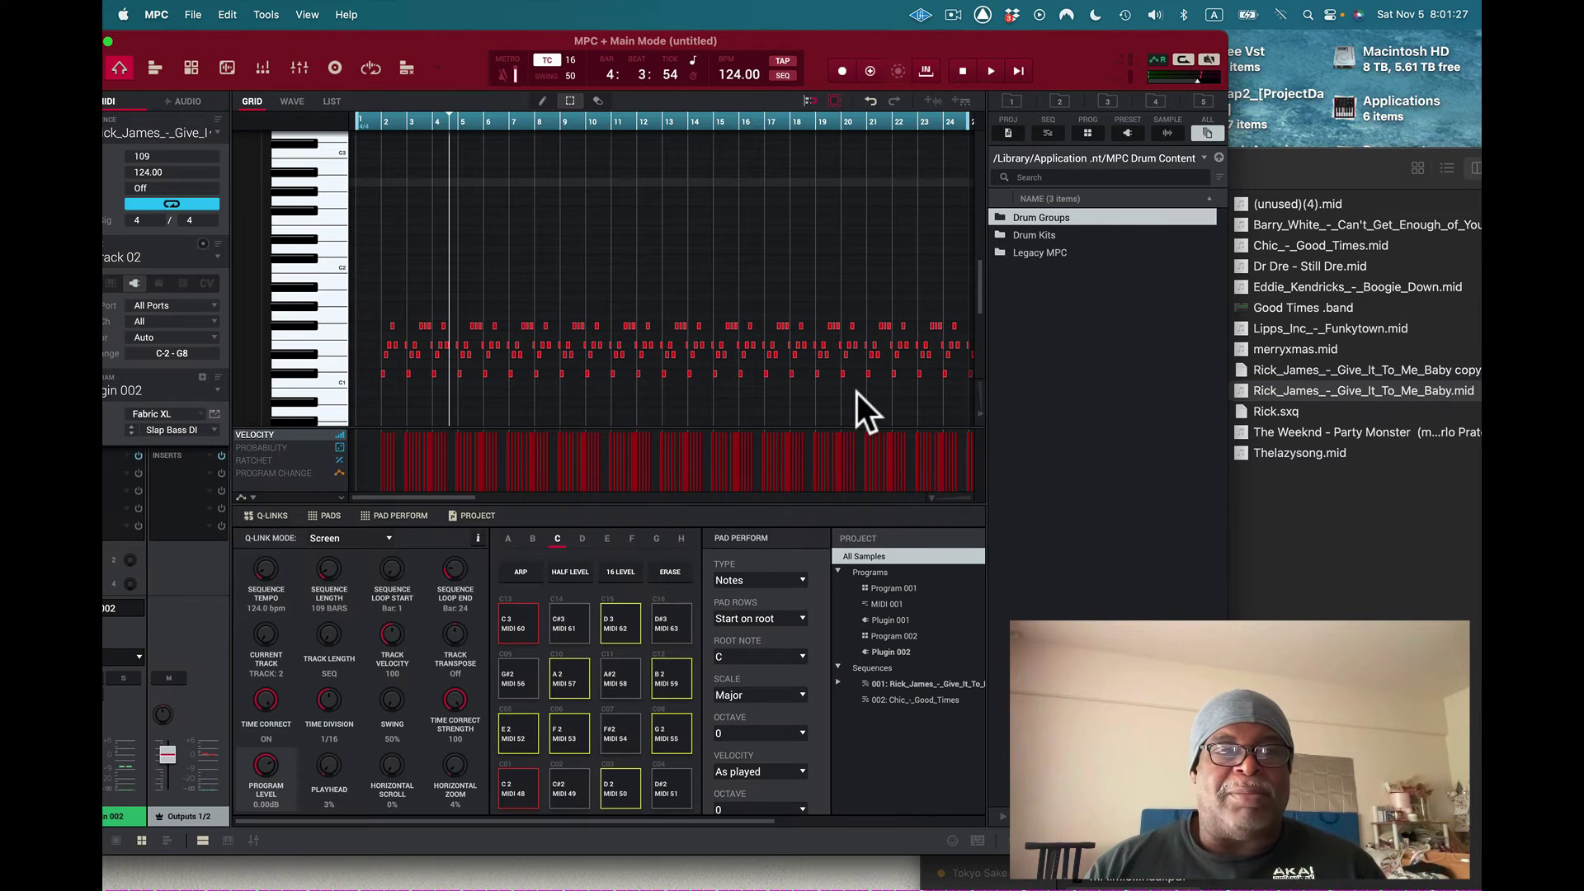
scroll(723, 375, "down", 10)
scroll(722, 376, "right", 3)
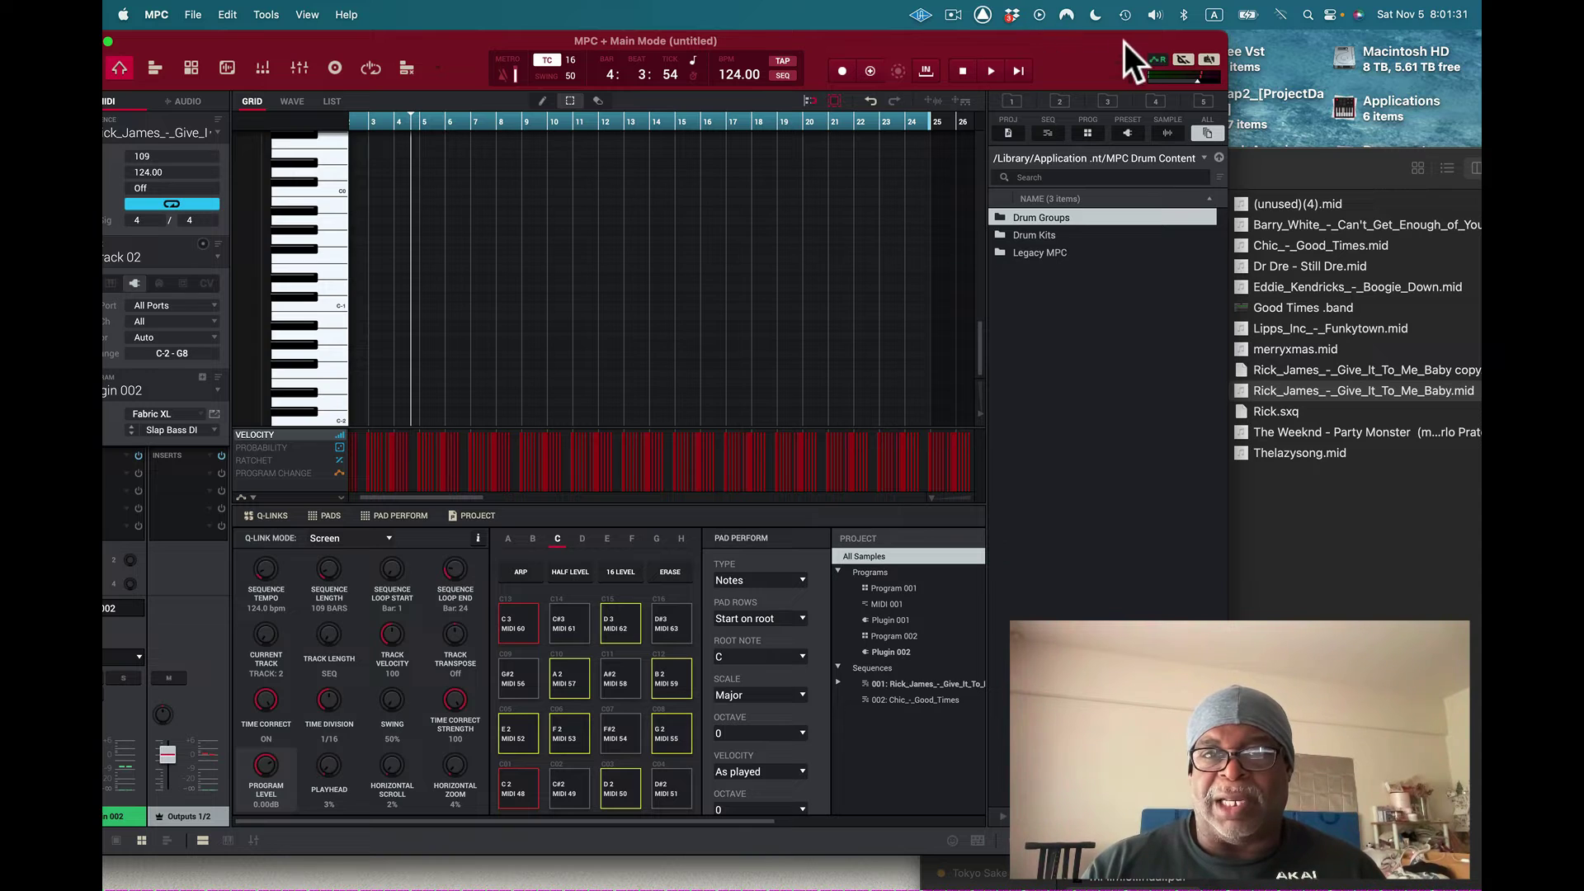
Step: Make the MPC window fill the screen and open the Sequence dropdown
left_click_drag(1088, 45, 1205, 52)
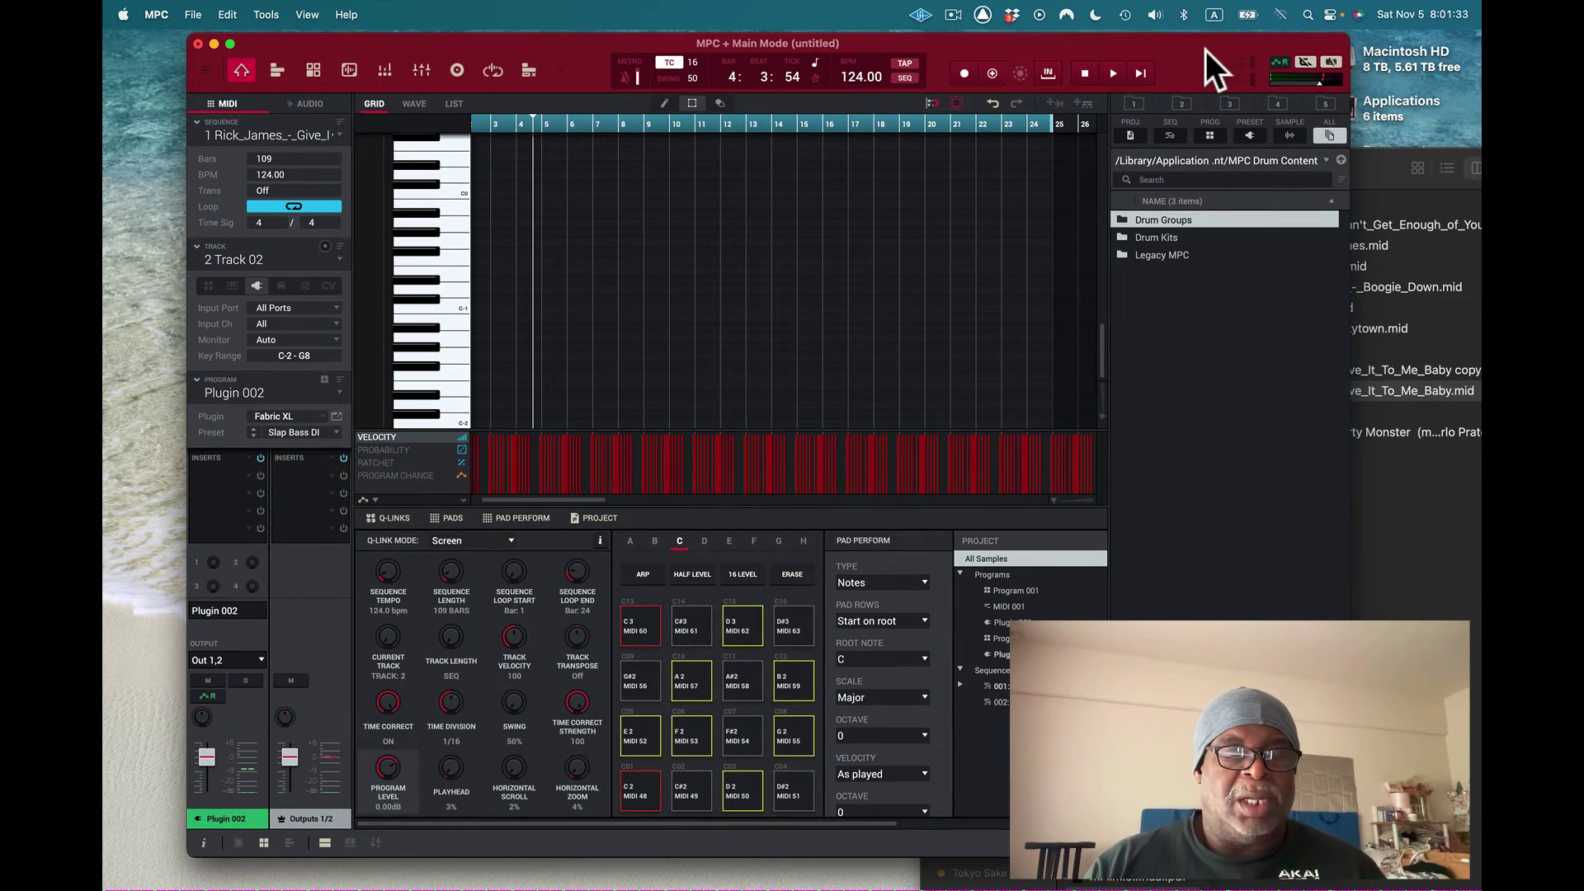
left_click(309, 13)
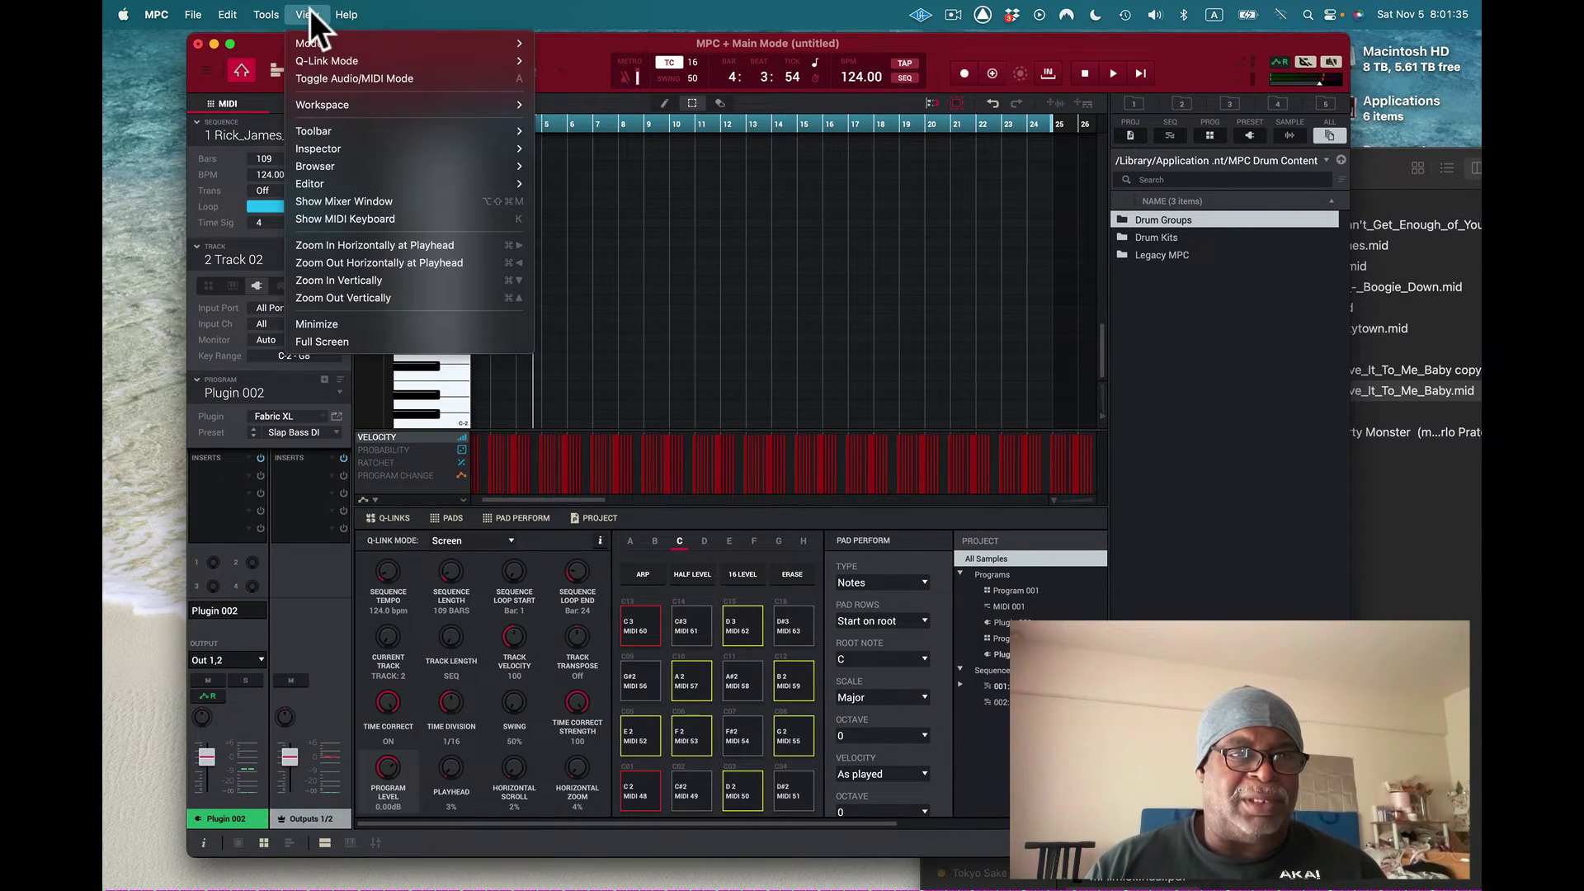
left_click(311, 343)
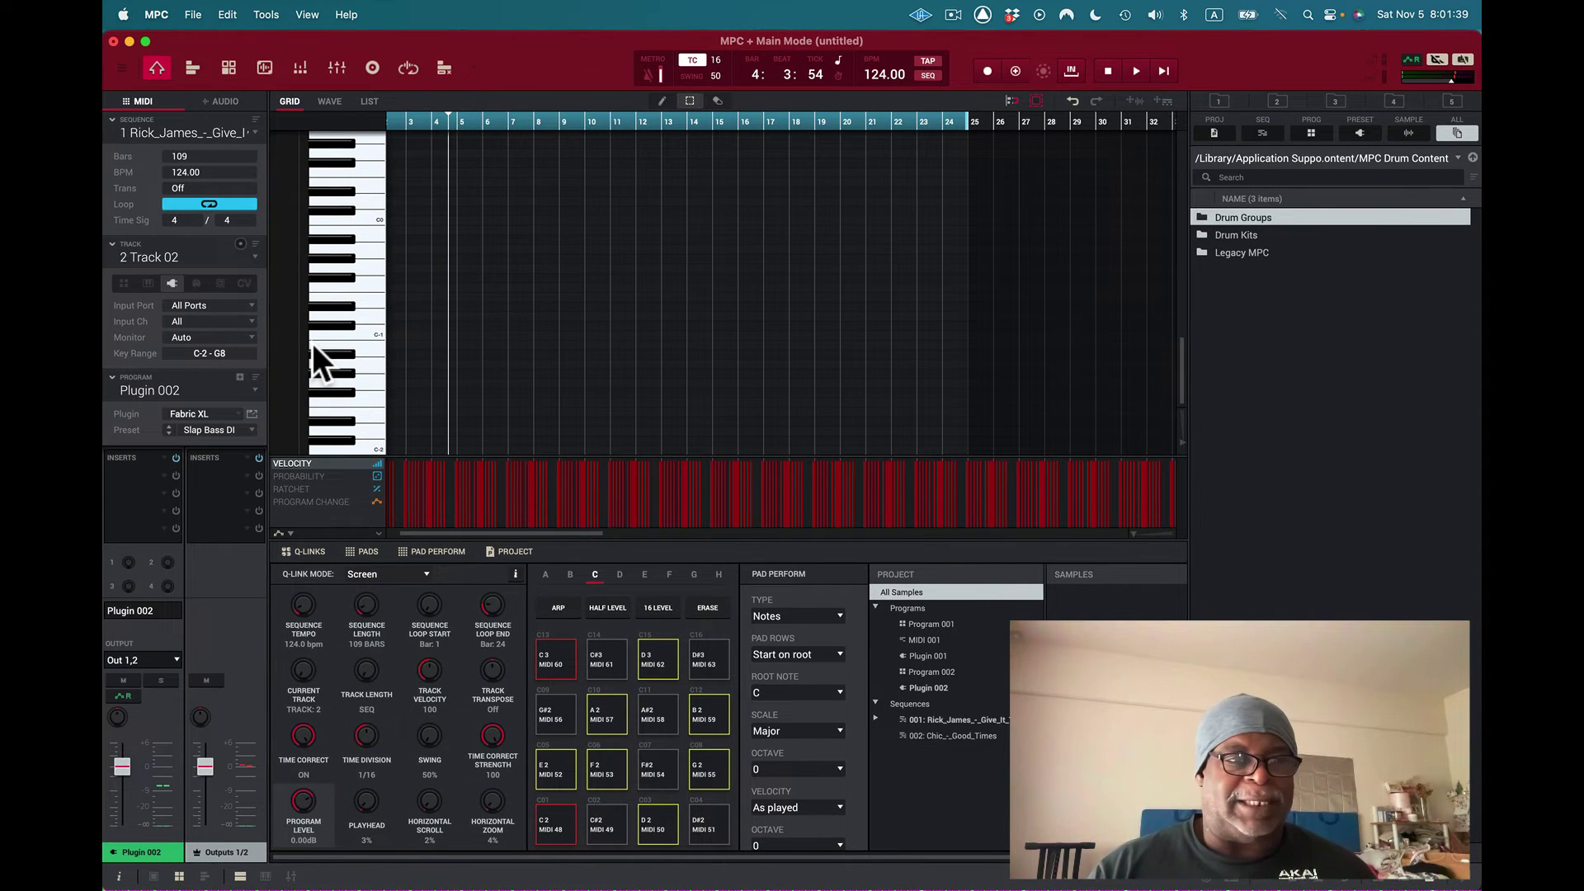
left_click(254, 130)
Step: Switch to the Chic_-_Good_Times sequence and set the loop to bars 1–4
left_click(233, 164)
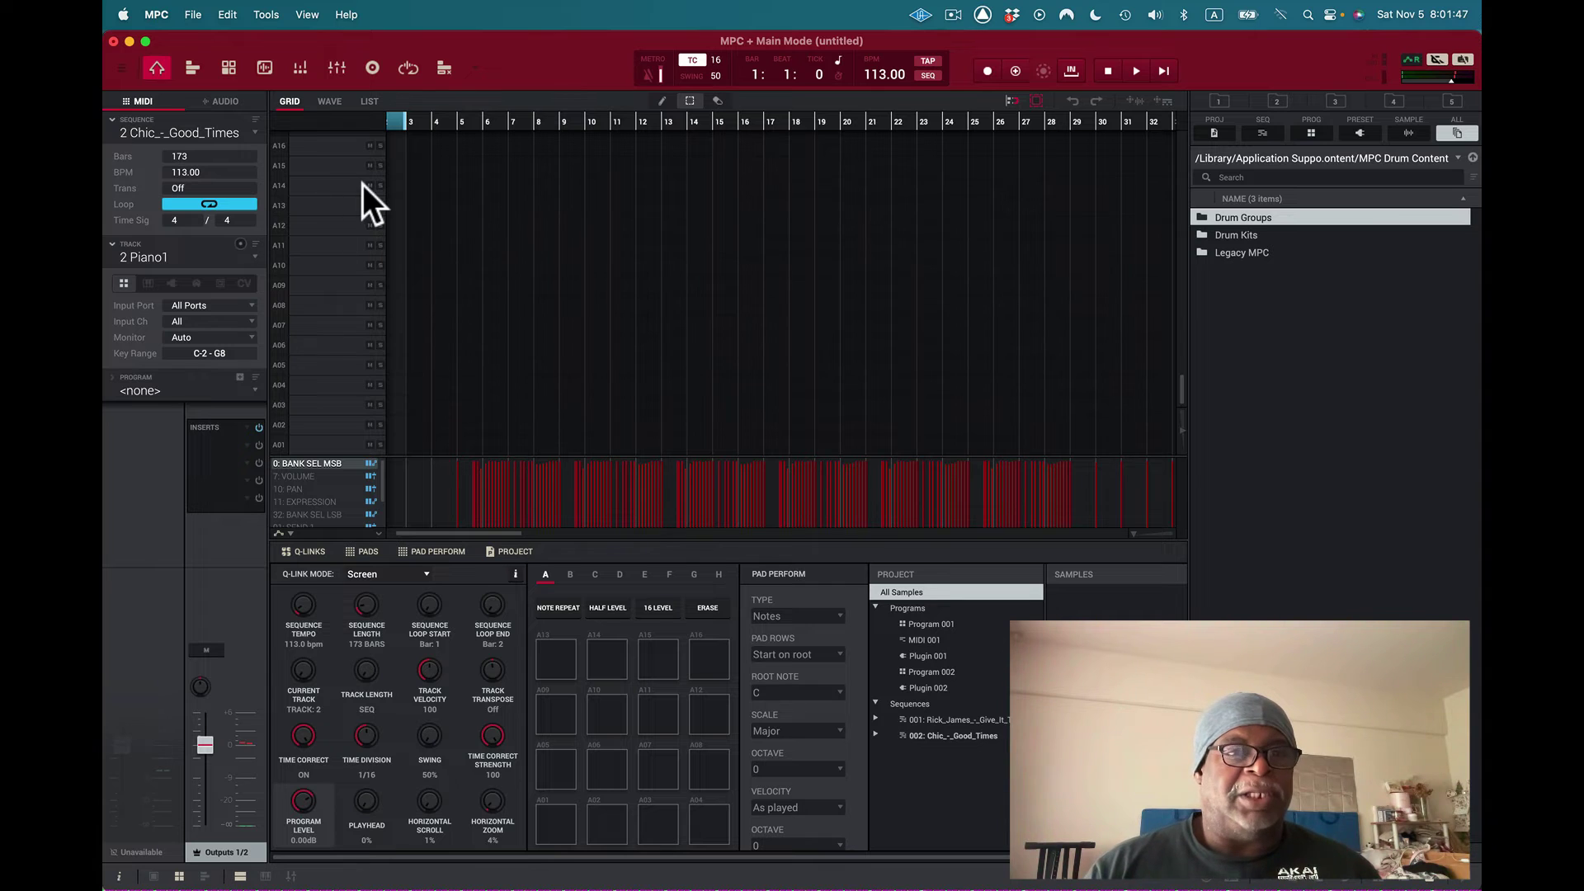
left_click_drag(492, 534, 447, 533)
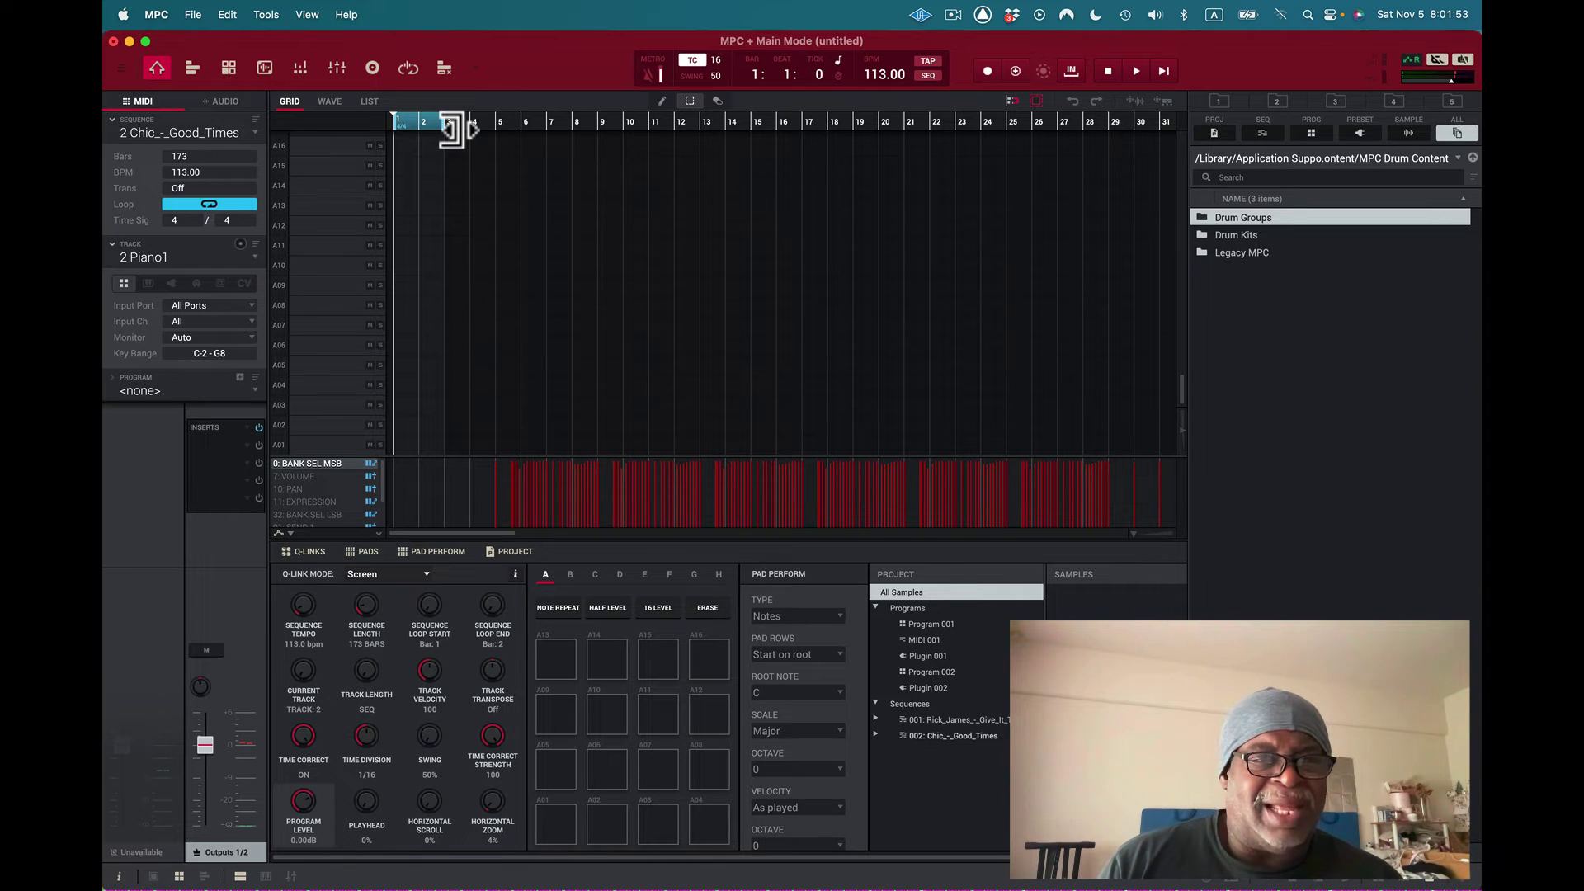
left_click_drag(451, 130, 507, 202)
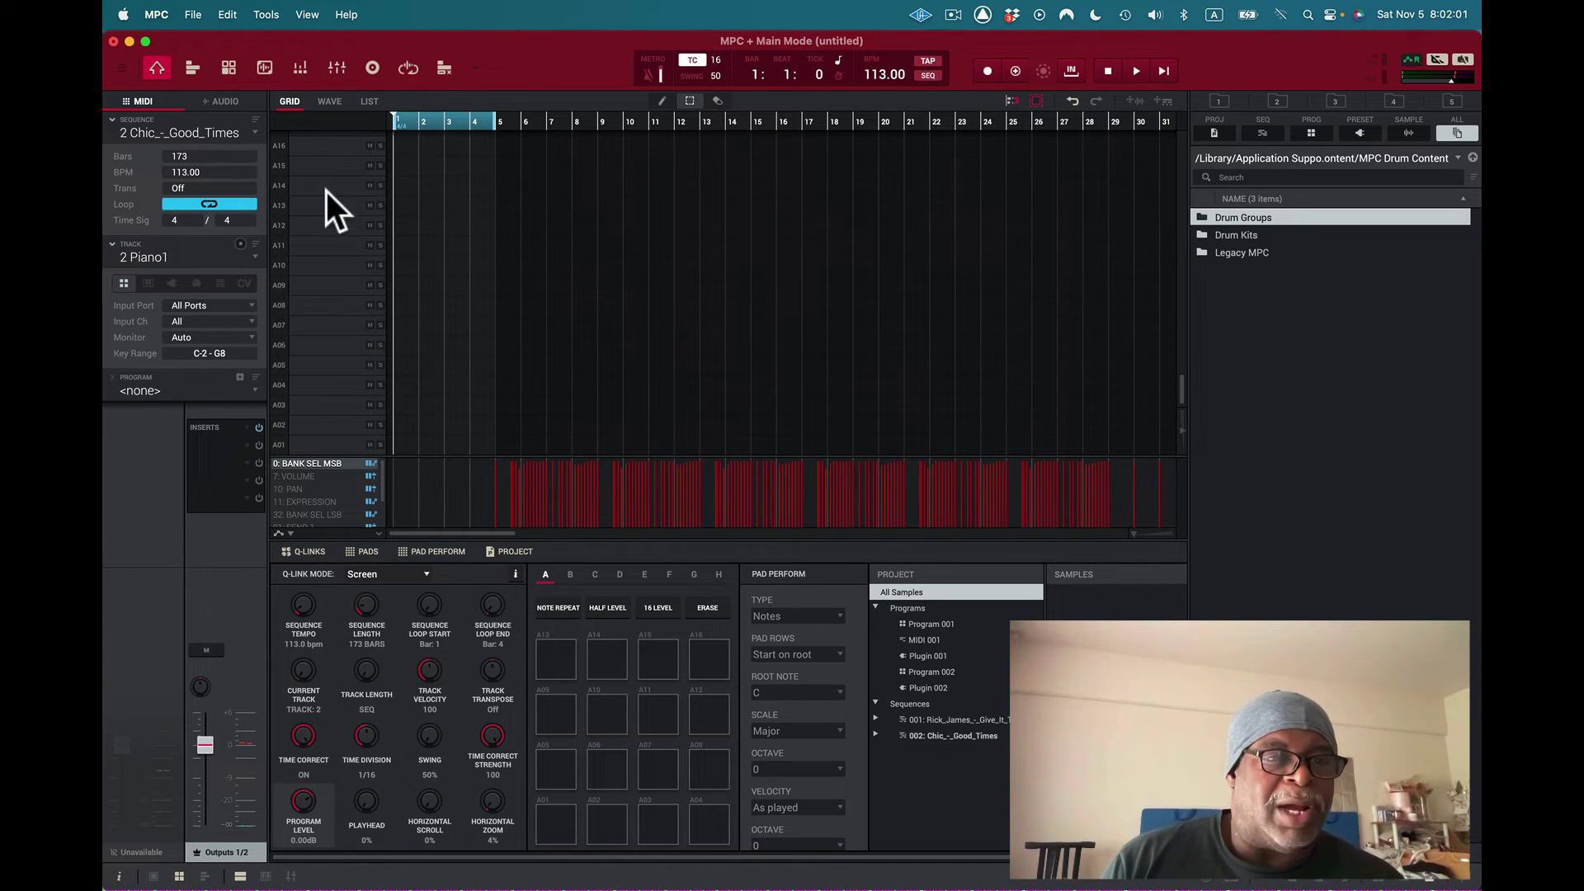
Step: Select track 3 El Bass from the track list
left_click(257, 120)
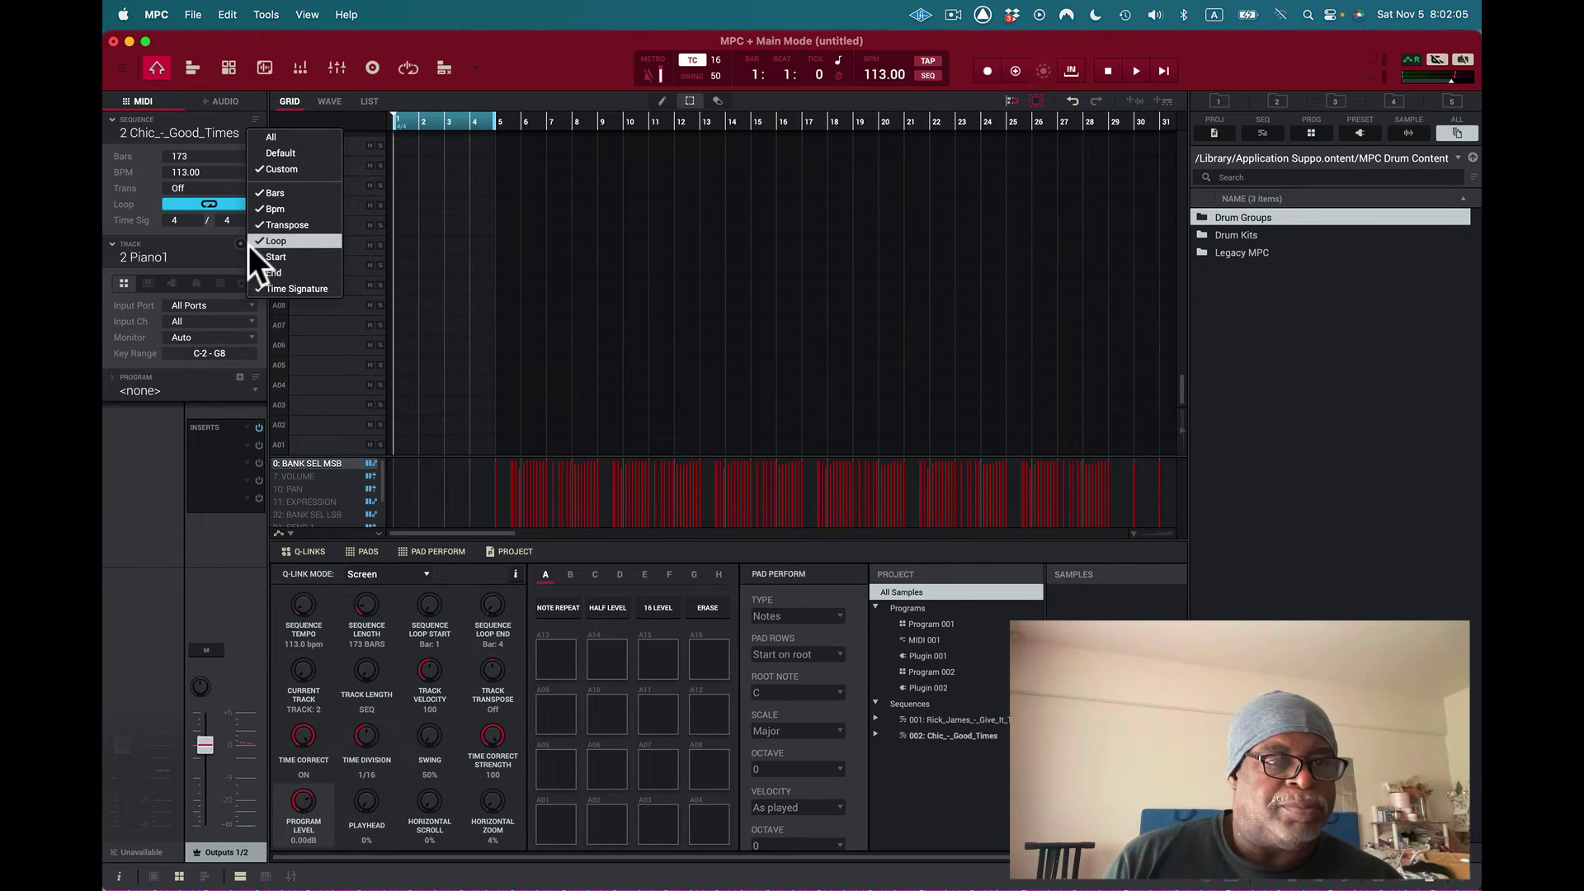
left_click(205, 259)
left_click(209, 255)
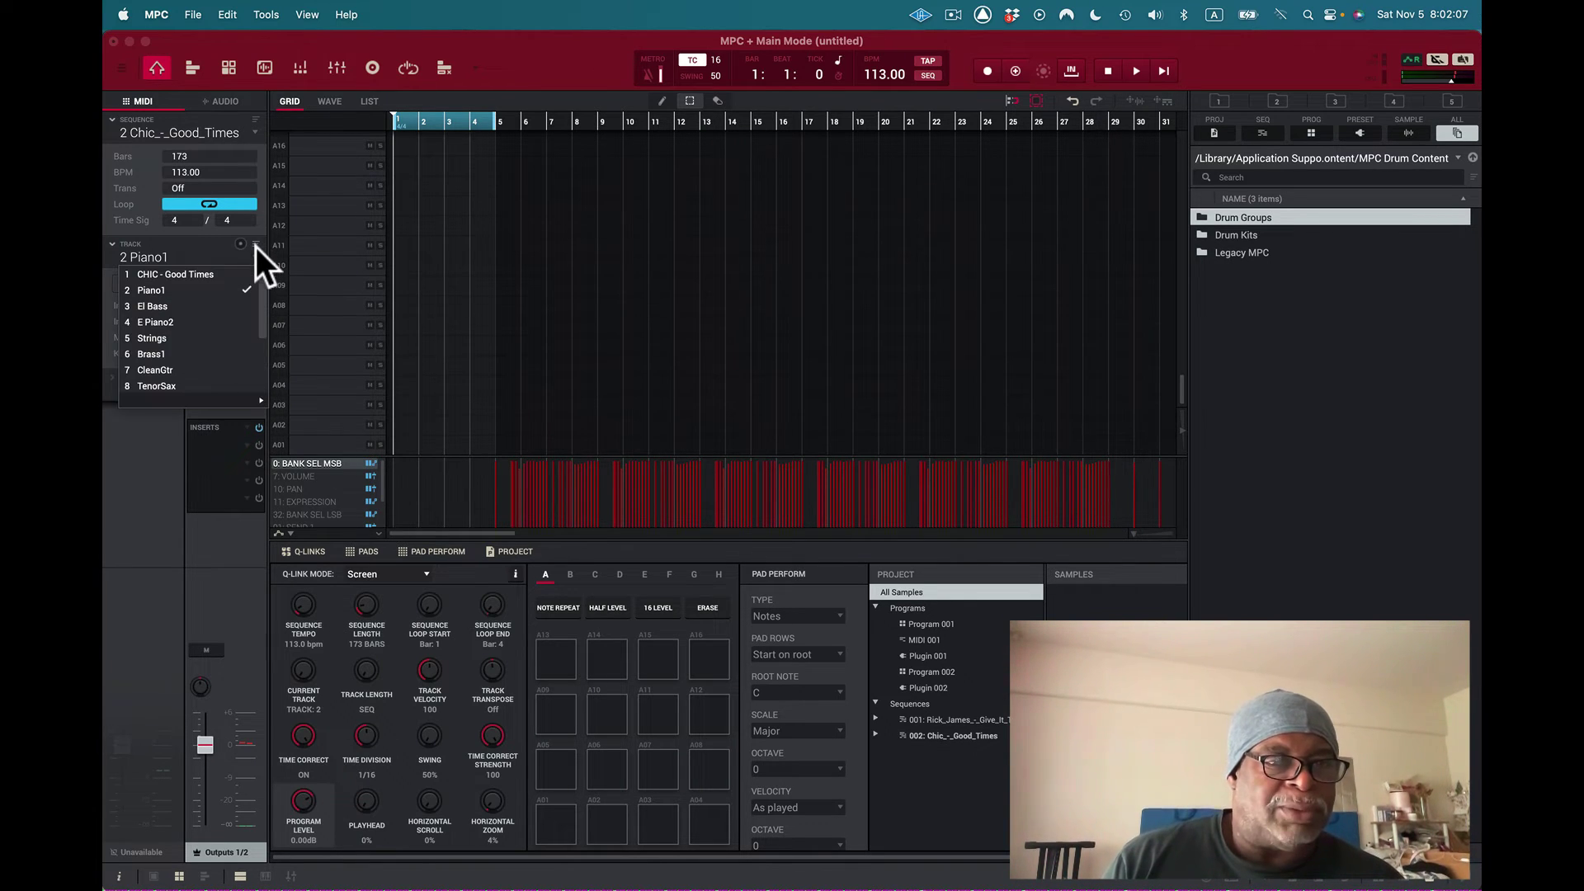
left_click(256, 247)
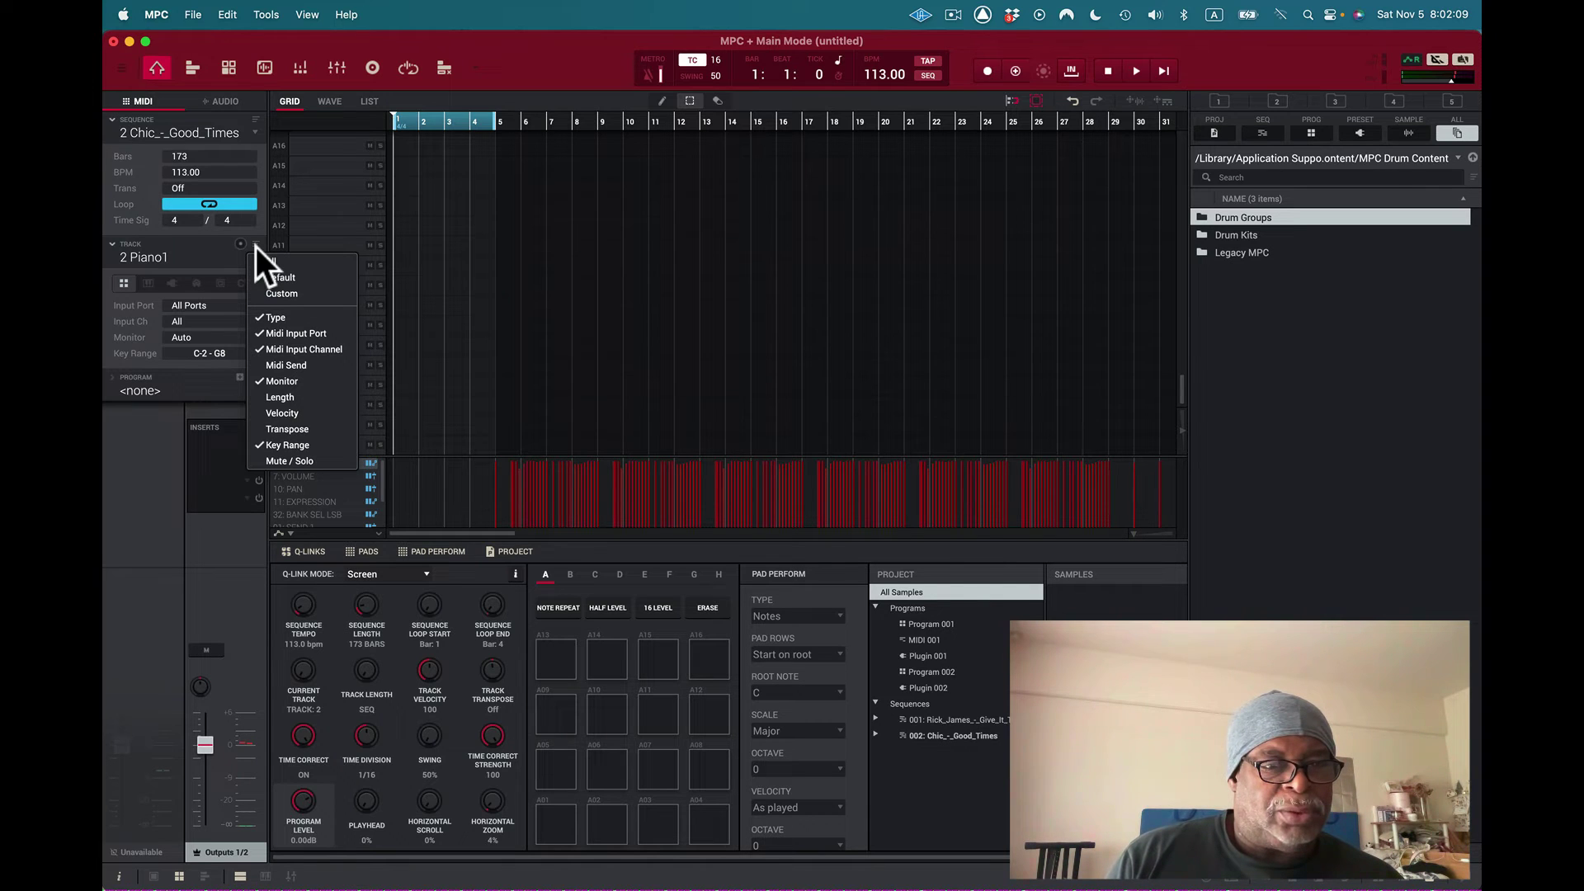
left_click(220, 252)
left_click(221, 252)
left_click(221, 251)
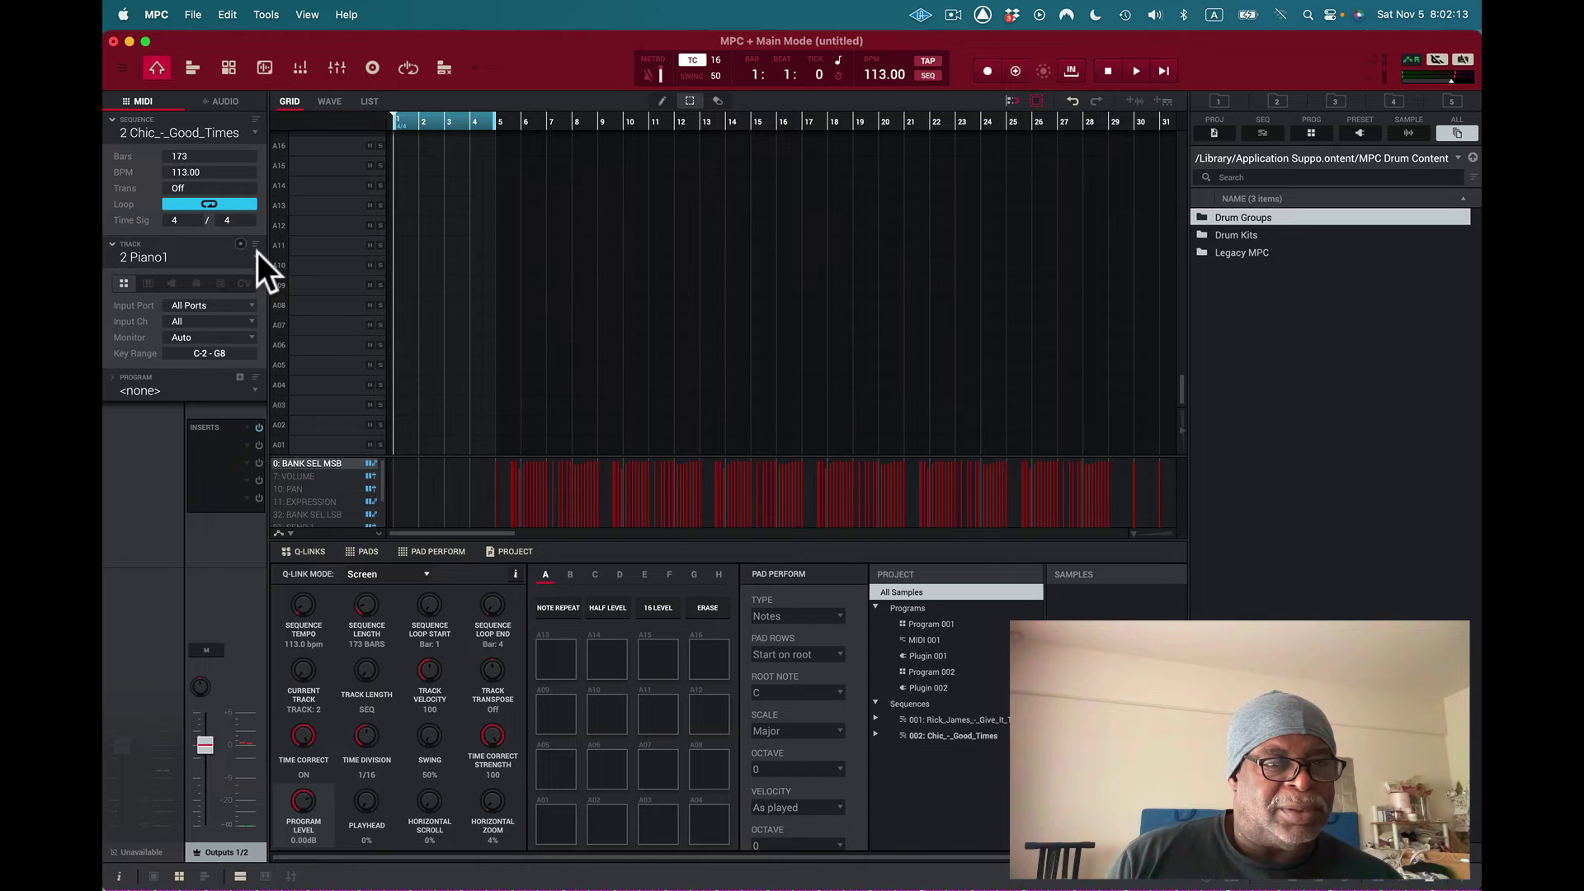
left_click(257, 245)
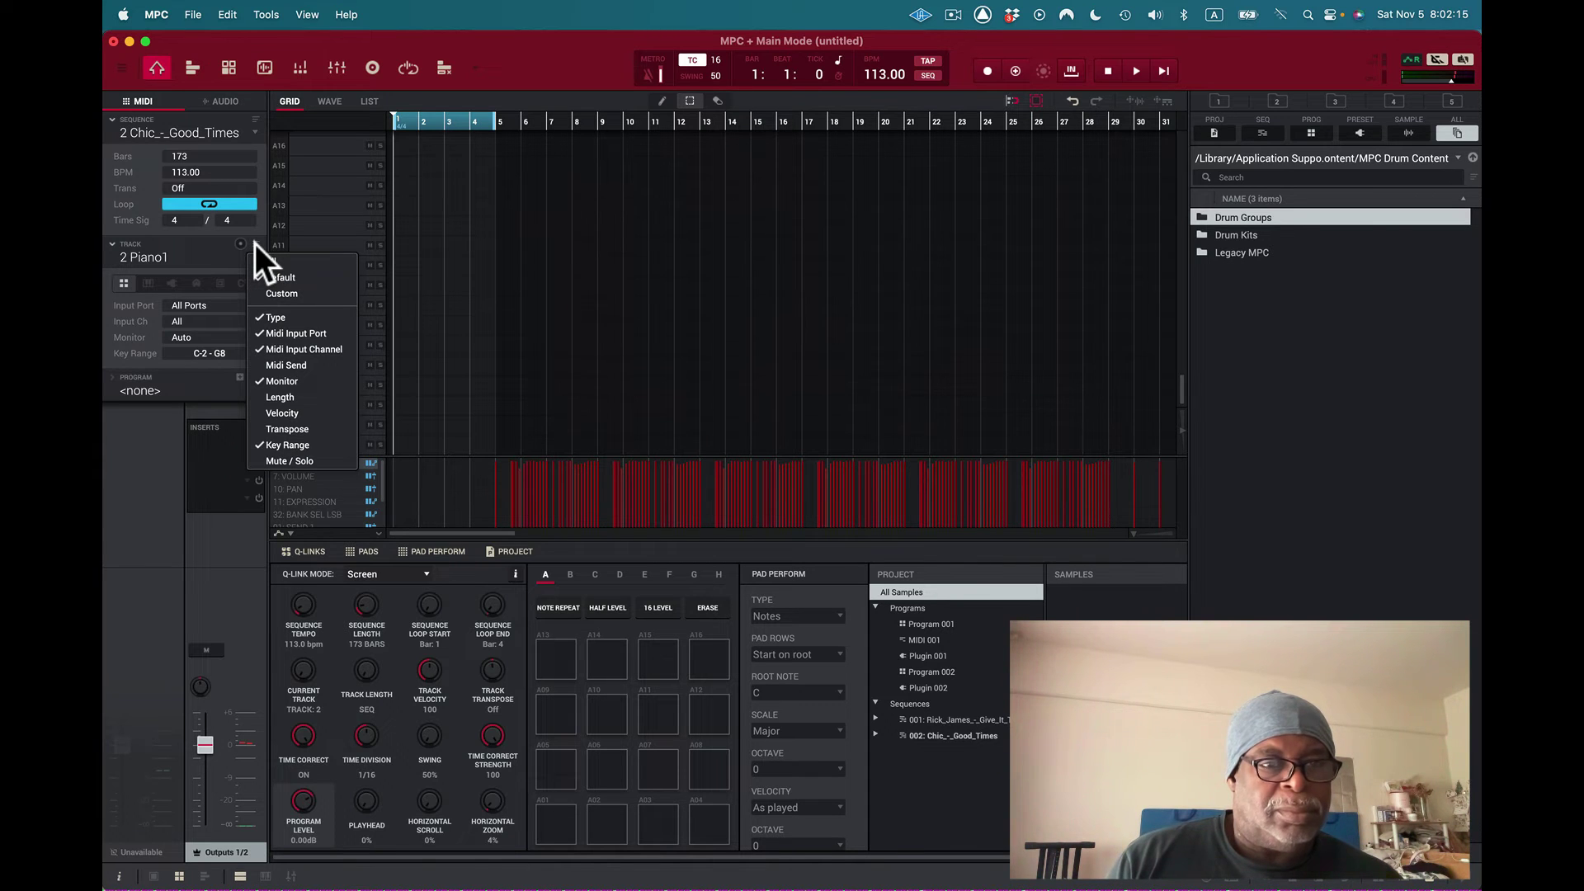
left_click(217, 247)
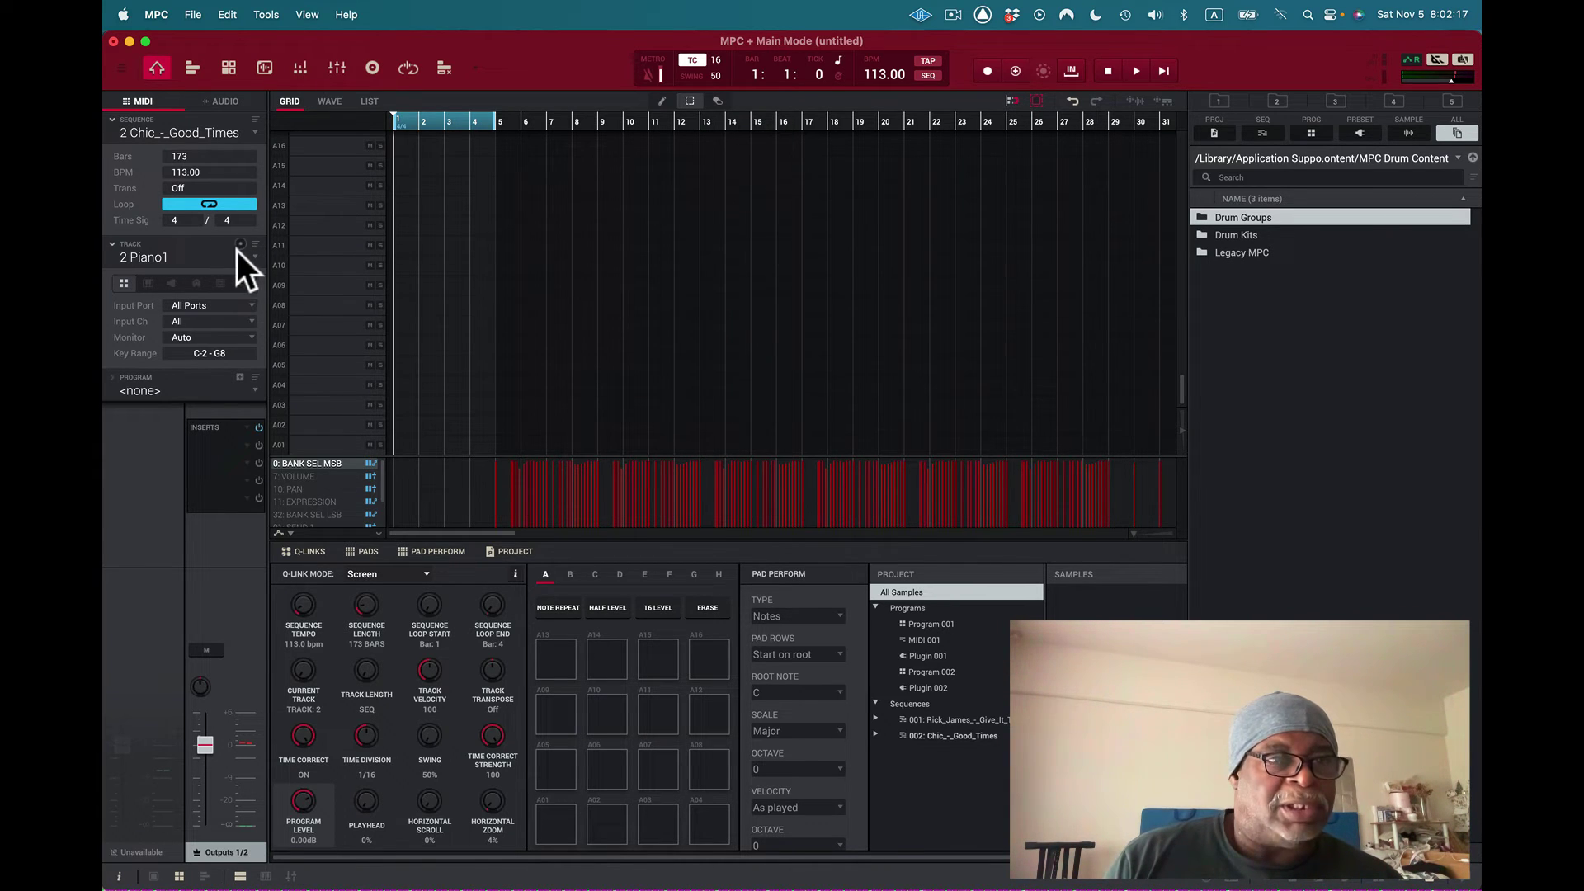
left_click(255, 256)
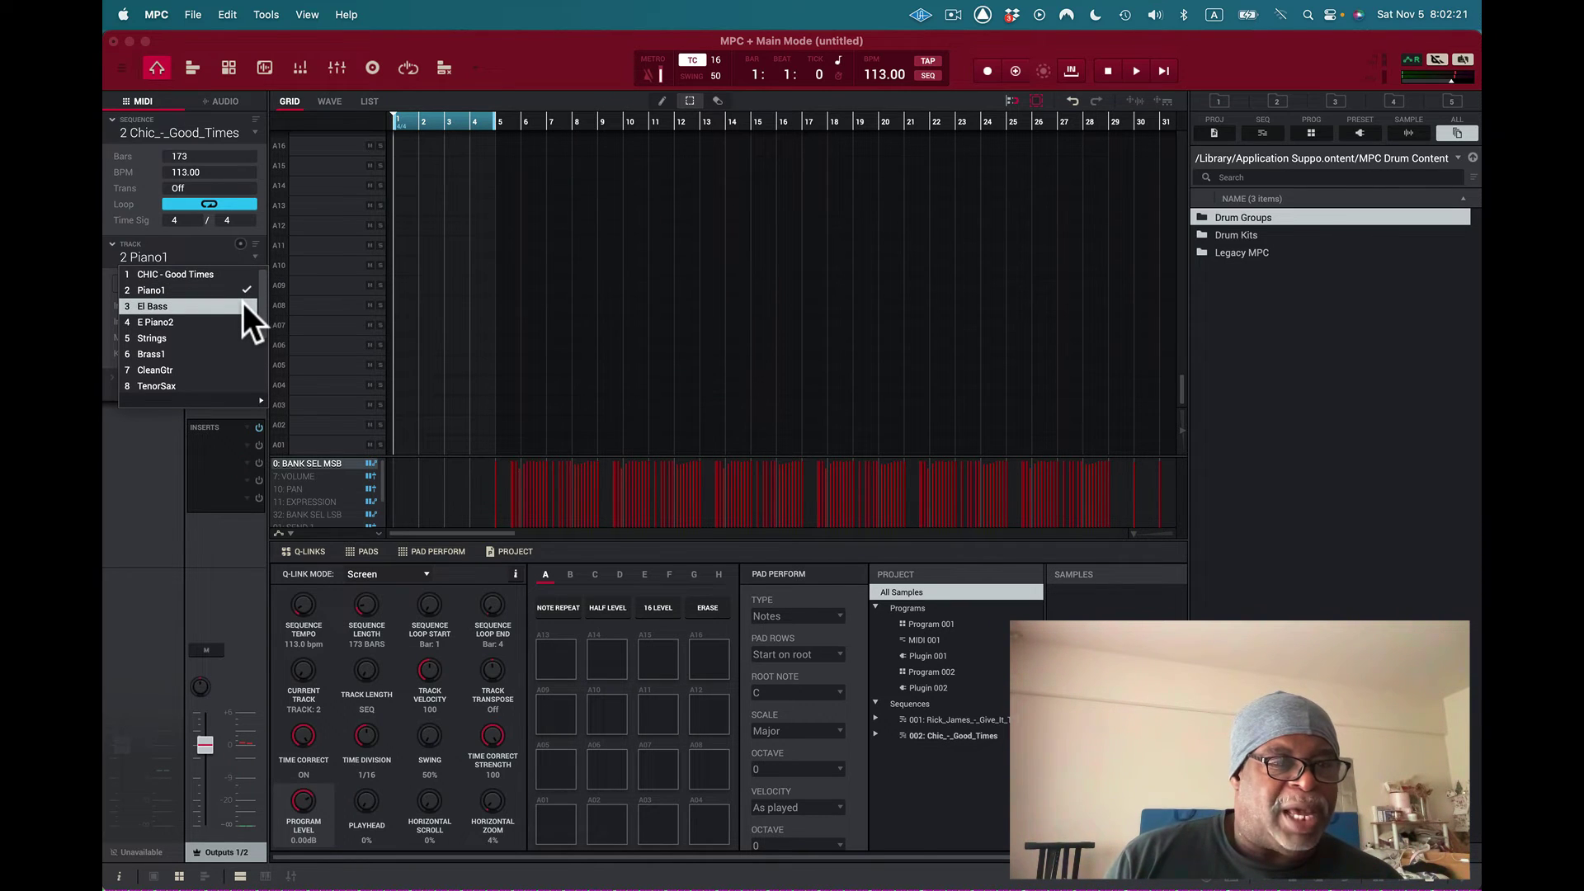
left_click(159, 306)
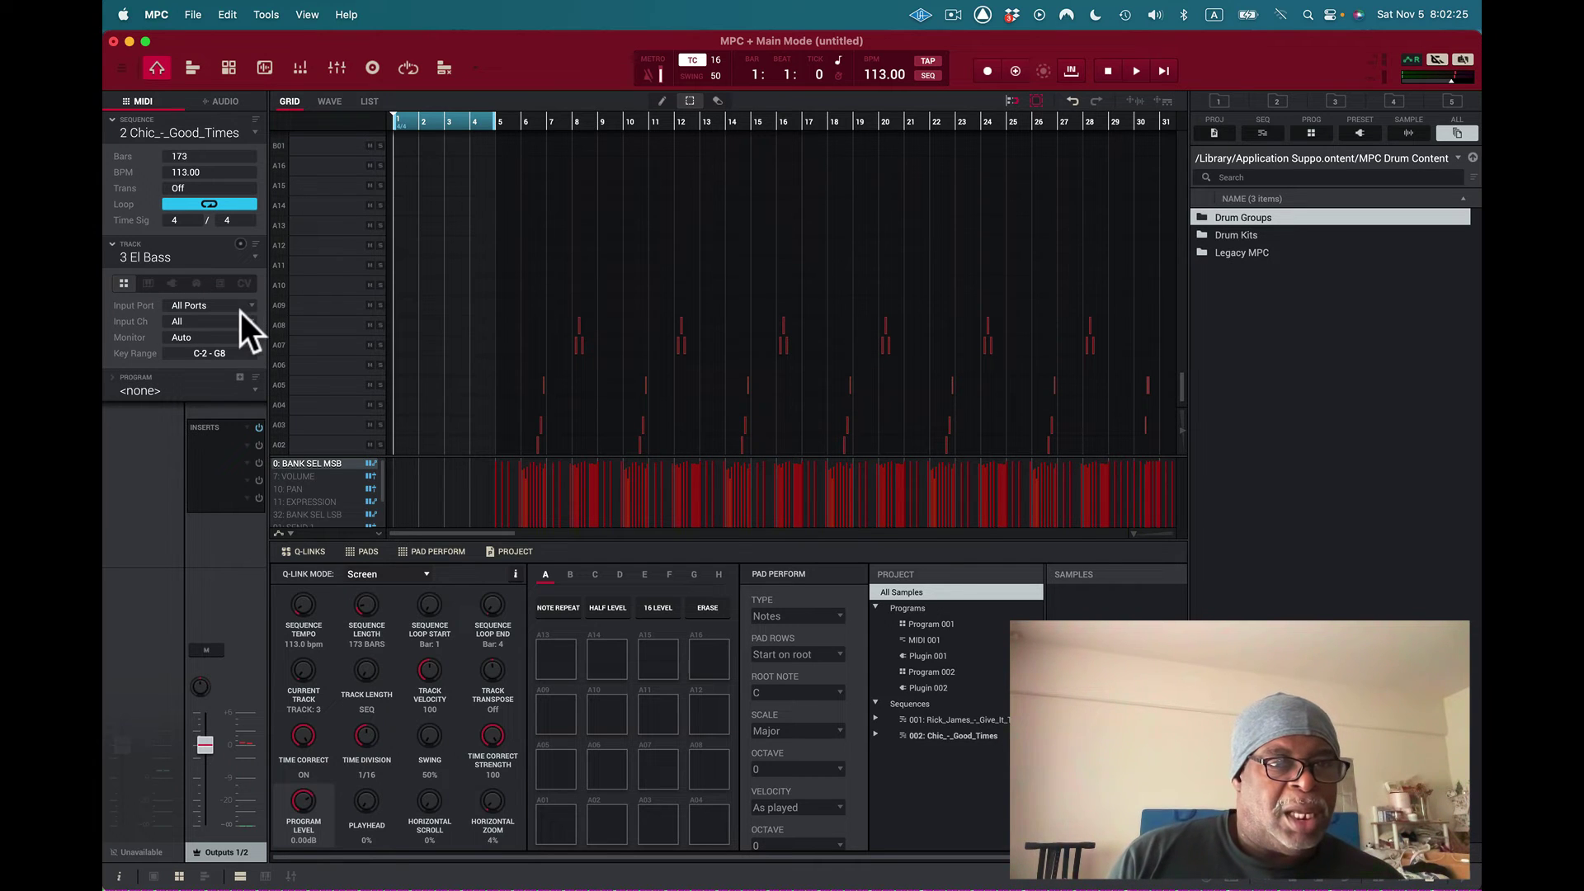
left_click(250, 115)
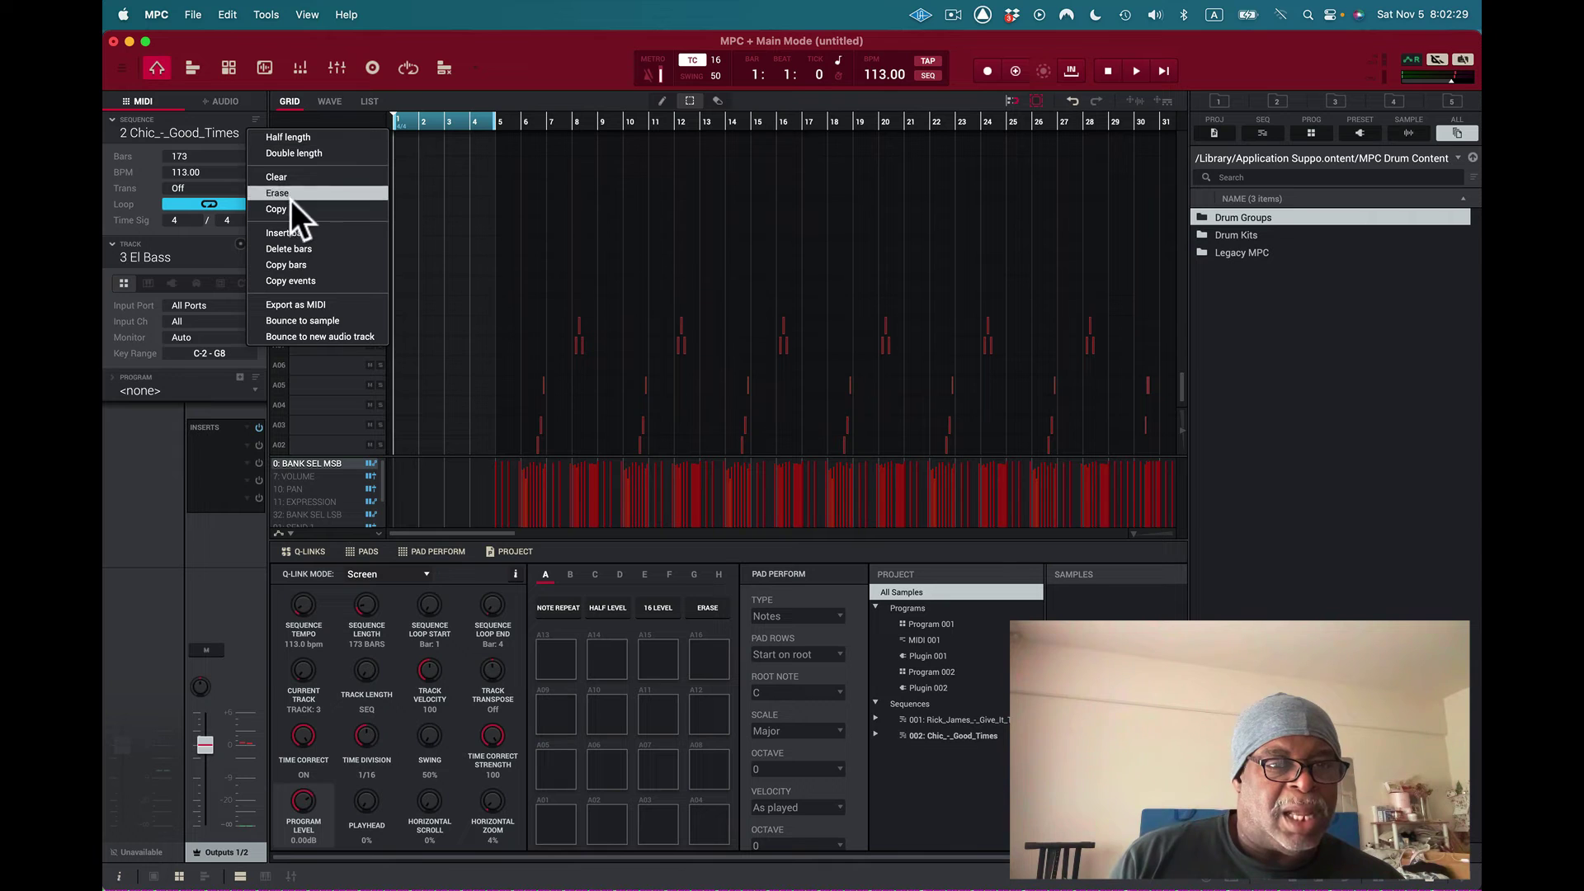
Step: Try the Delete bars dialog, lowering the last bar, then close it
key("Escape")
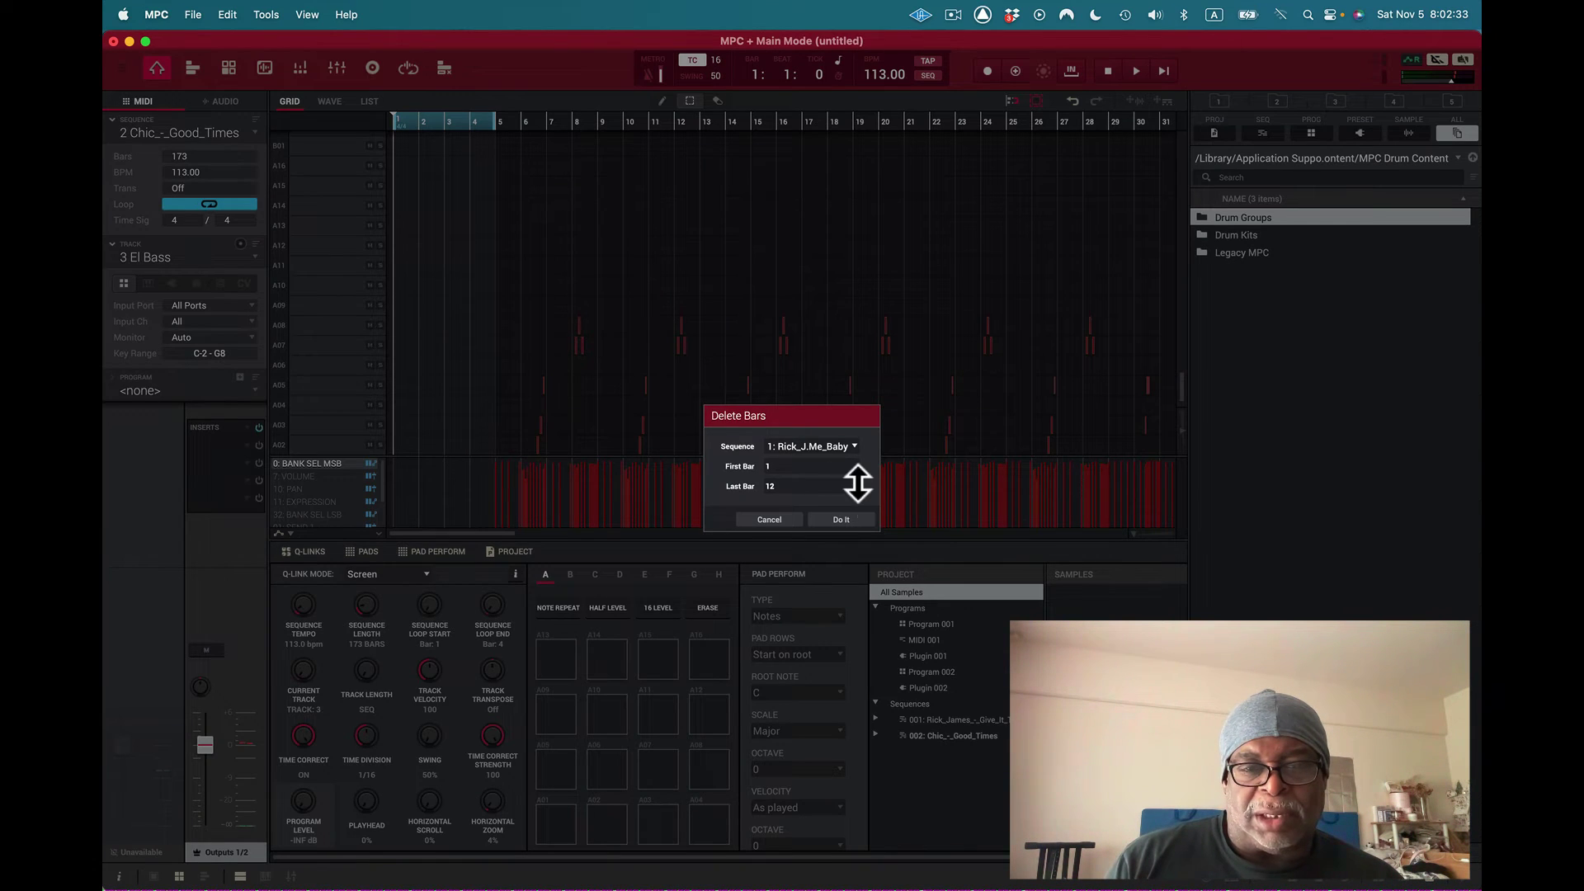
left_click_drag(858, 483, 857, 513)
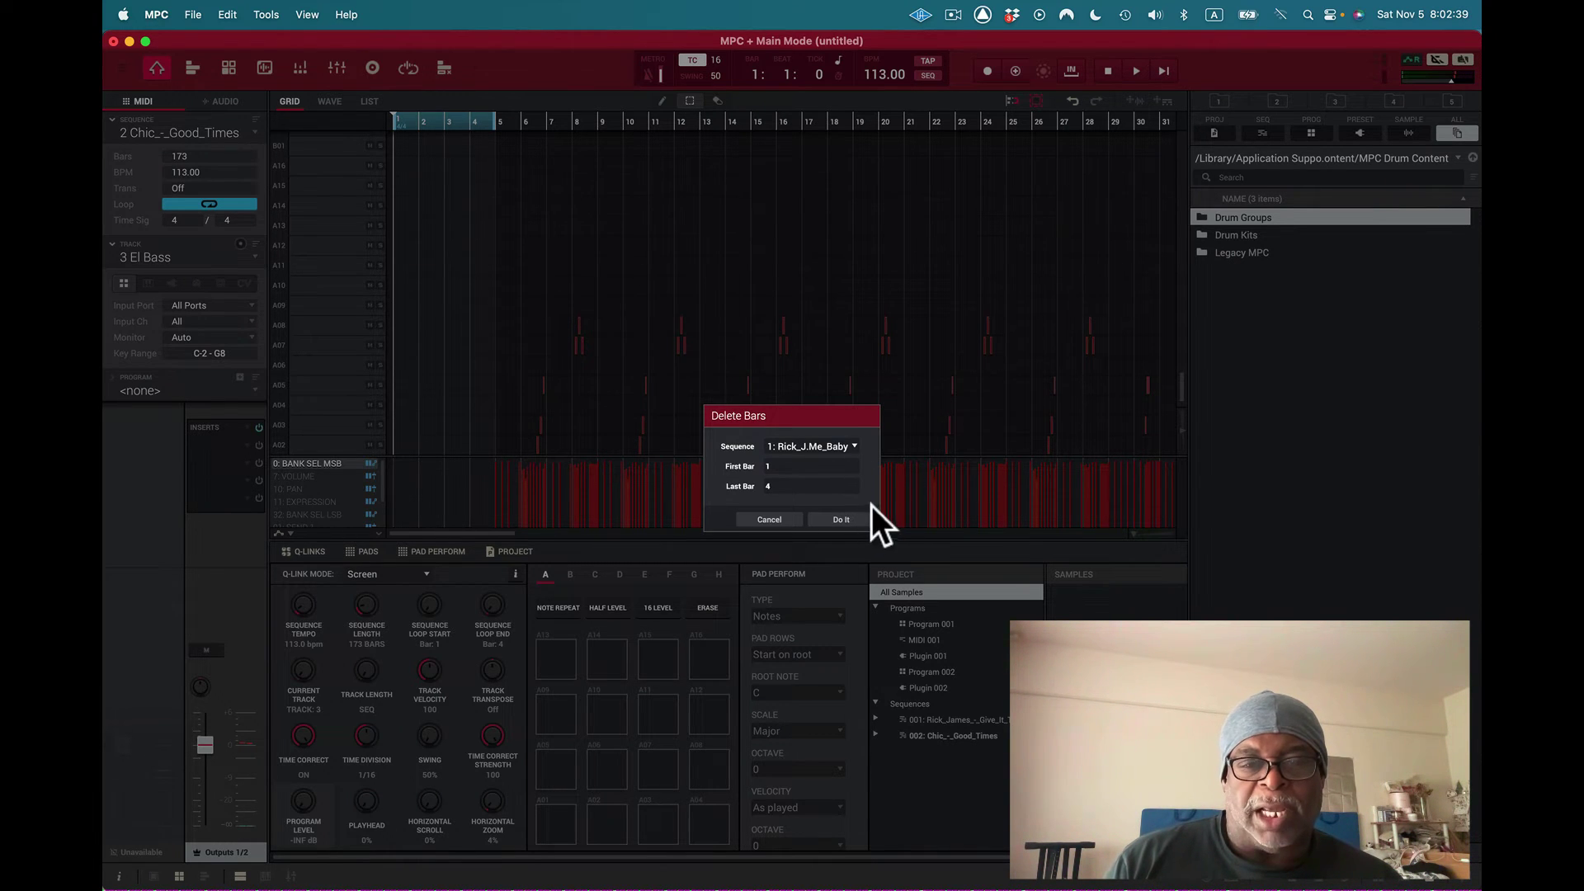
left_click(852, 517)
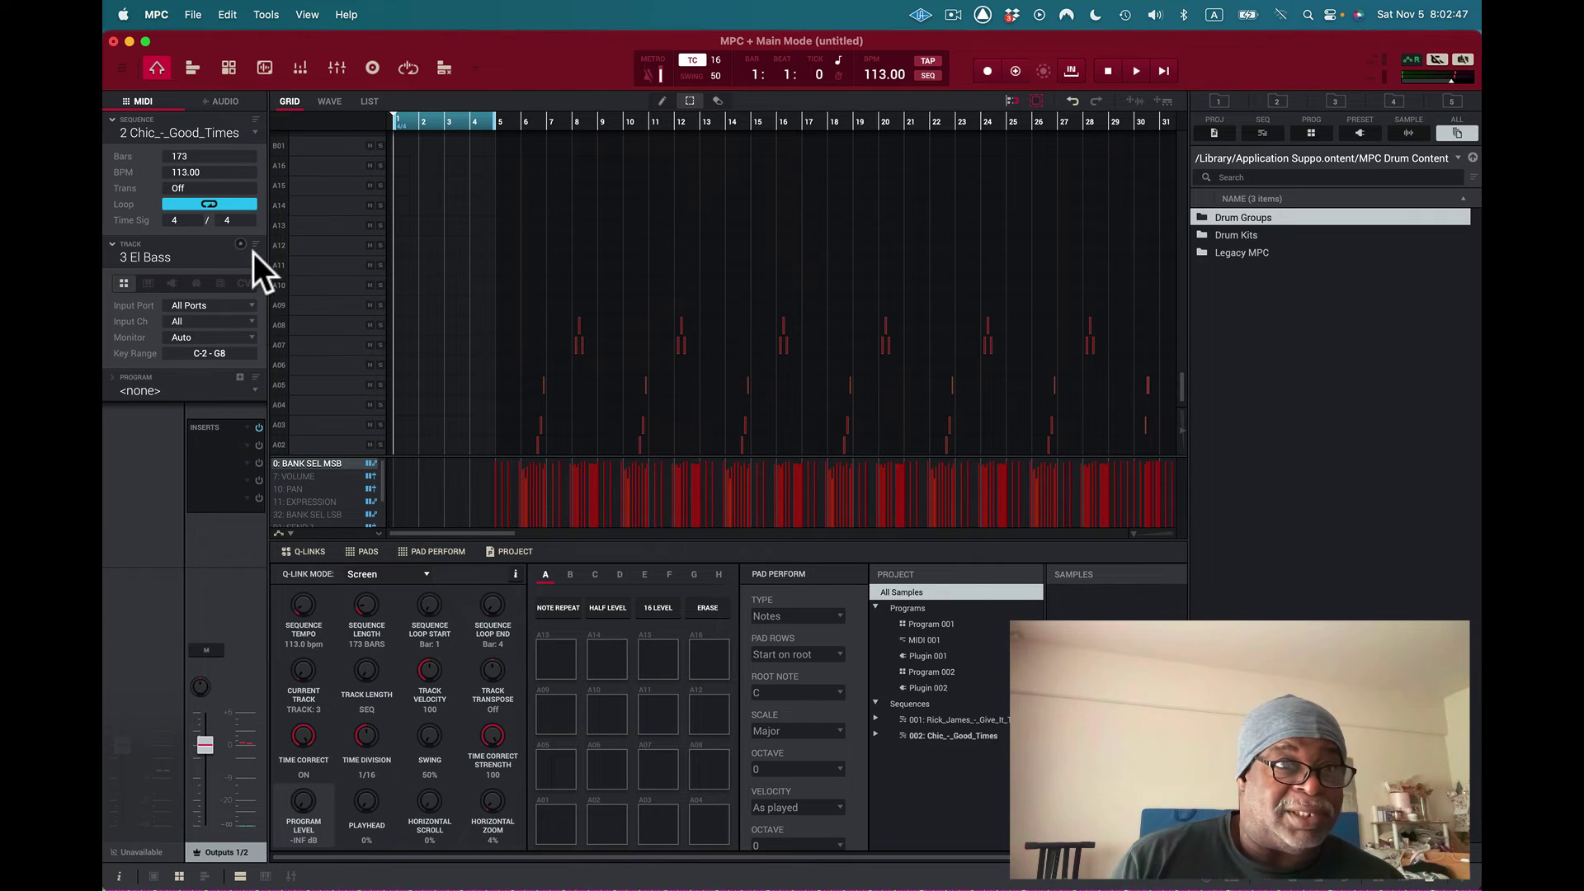
Step: Delete bars 1 to 4 from sequence 2, Chic_-_Good_Times
left_click(255, 120)
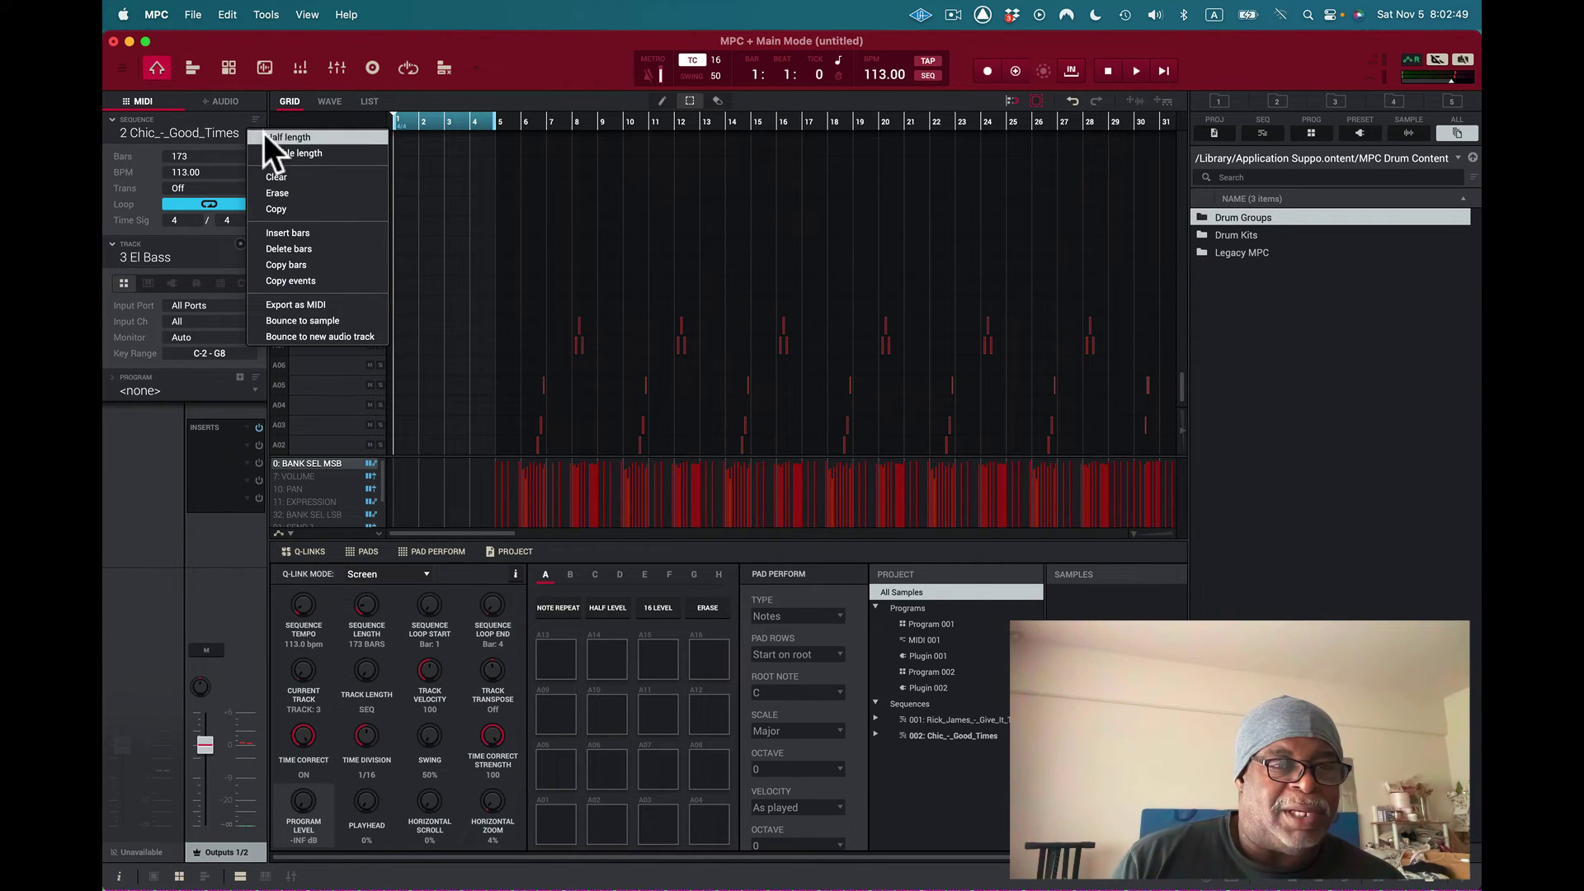
left_click(341, 249)
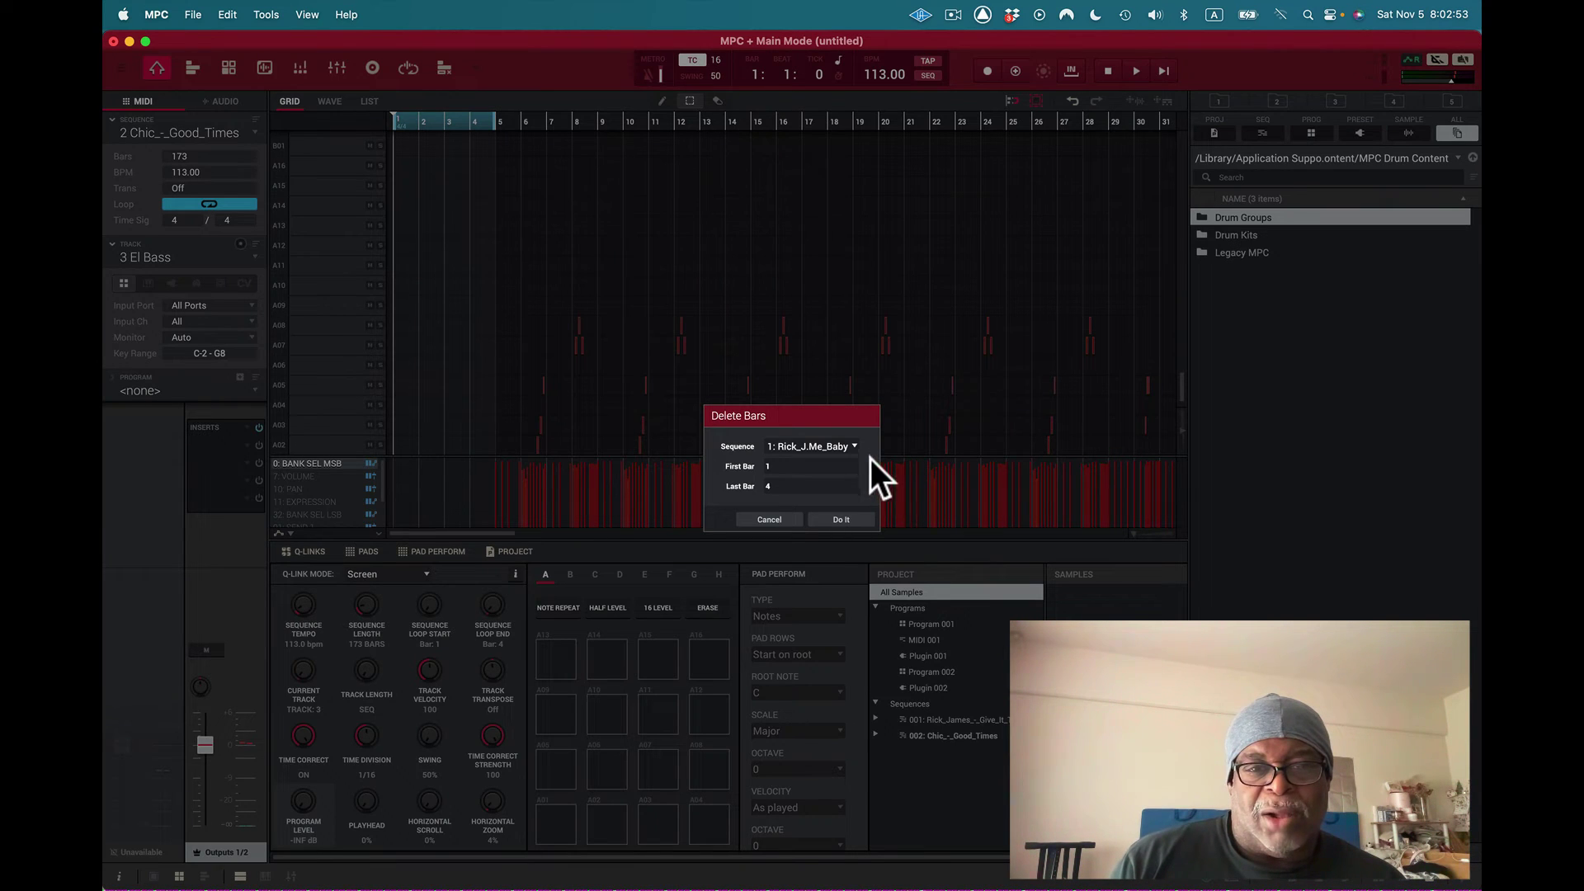
left_click(855, 444)
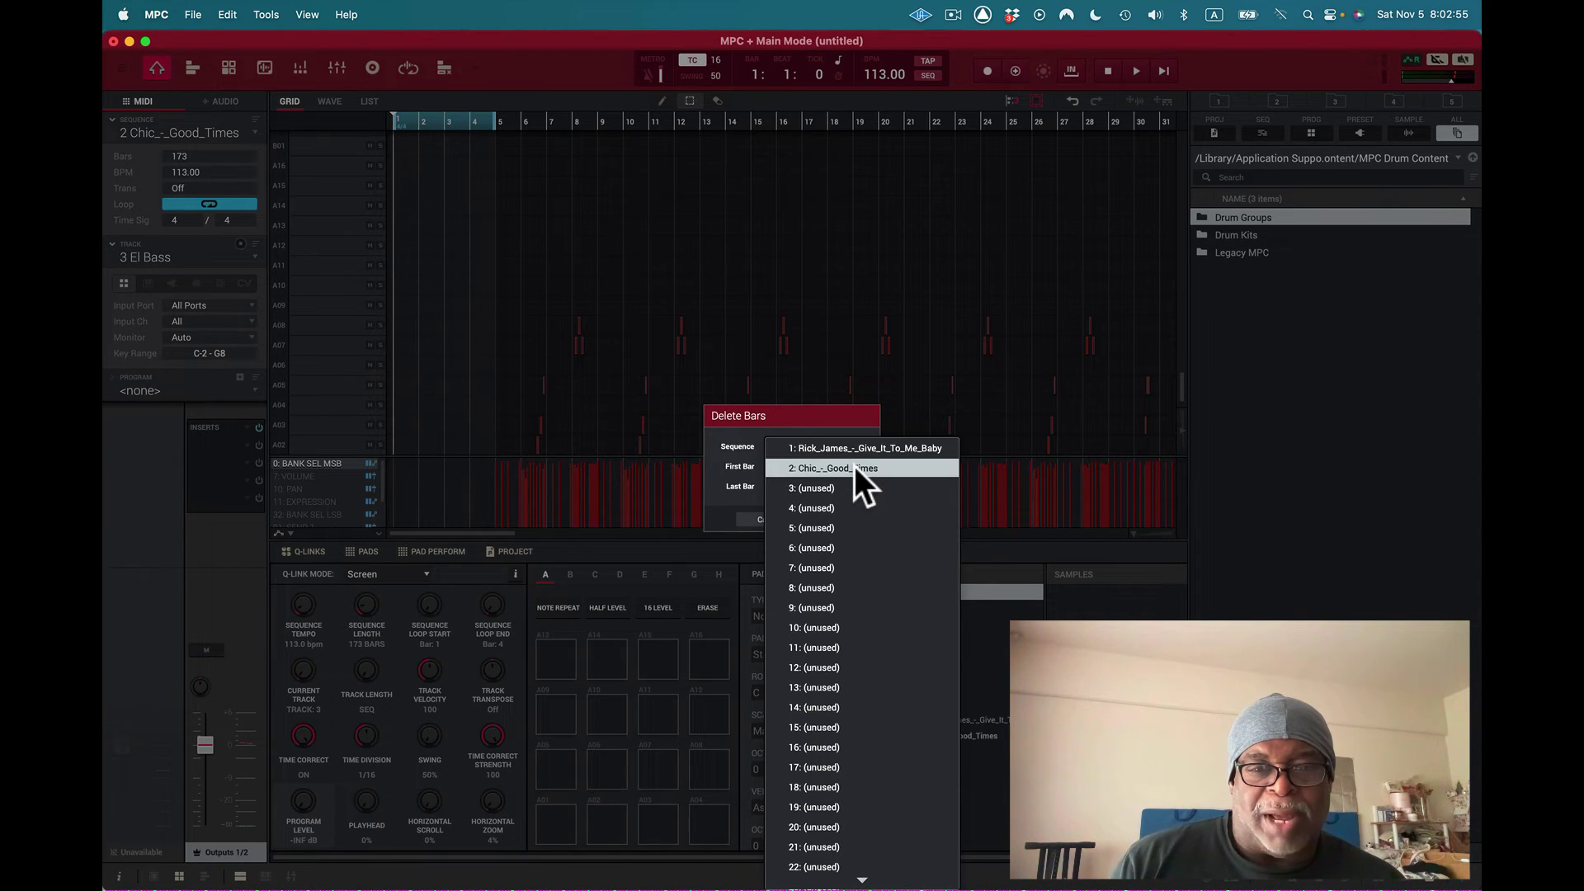
left_click(854, 466)
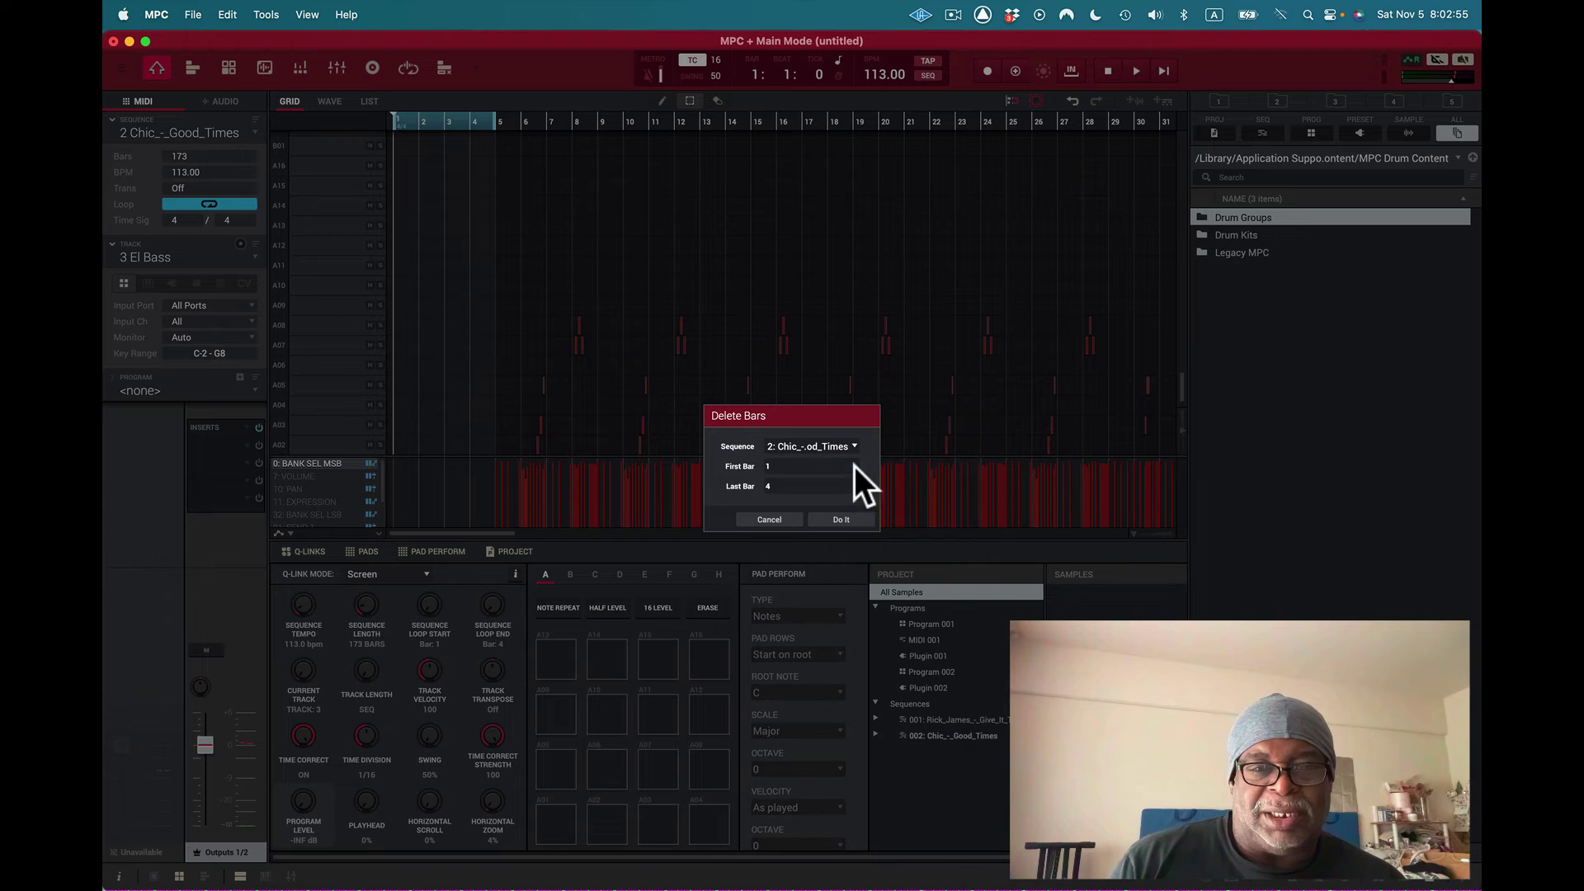
left_click(848, 520)
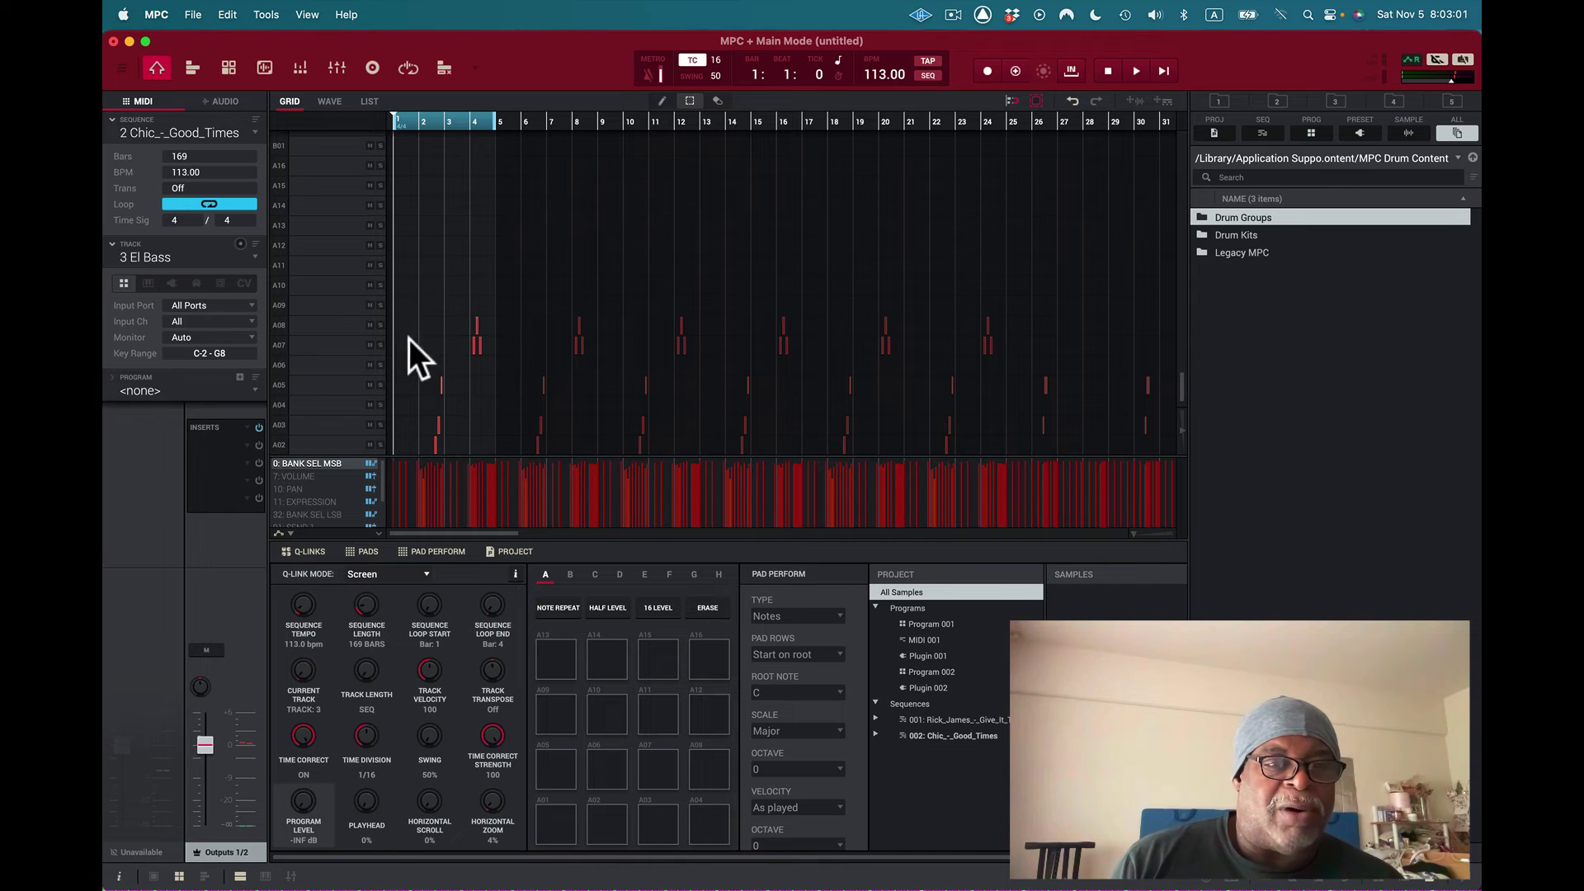
Step: Play the trimmed sequence and stretch the loop end out to bar 36
key("space")
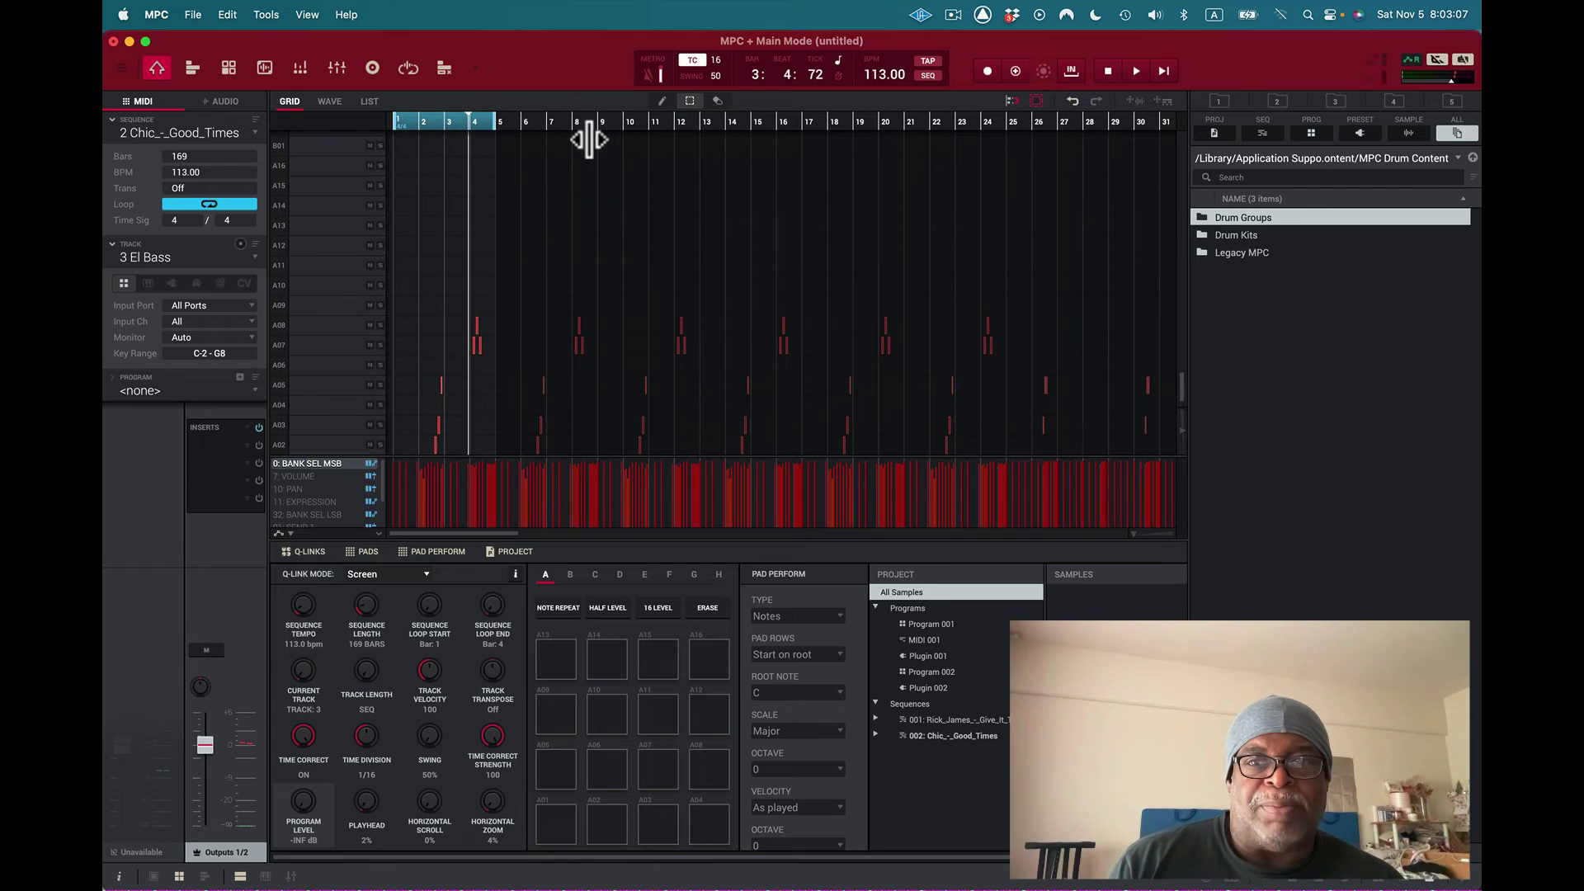
mouse_move(505, 125)
left_mouse_down()
mouse_move(1180, 128)
mouse_move(1167, 126)
left_mouse_up()
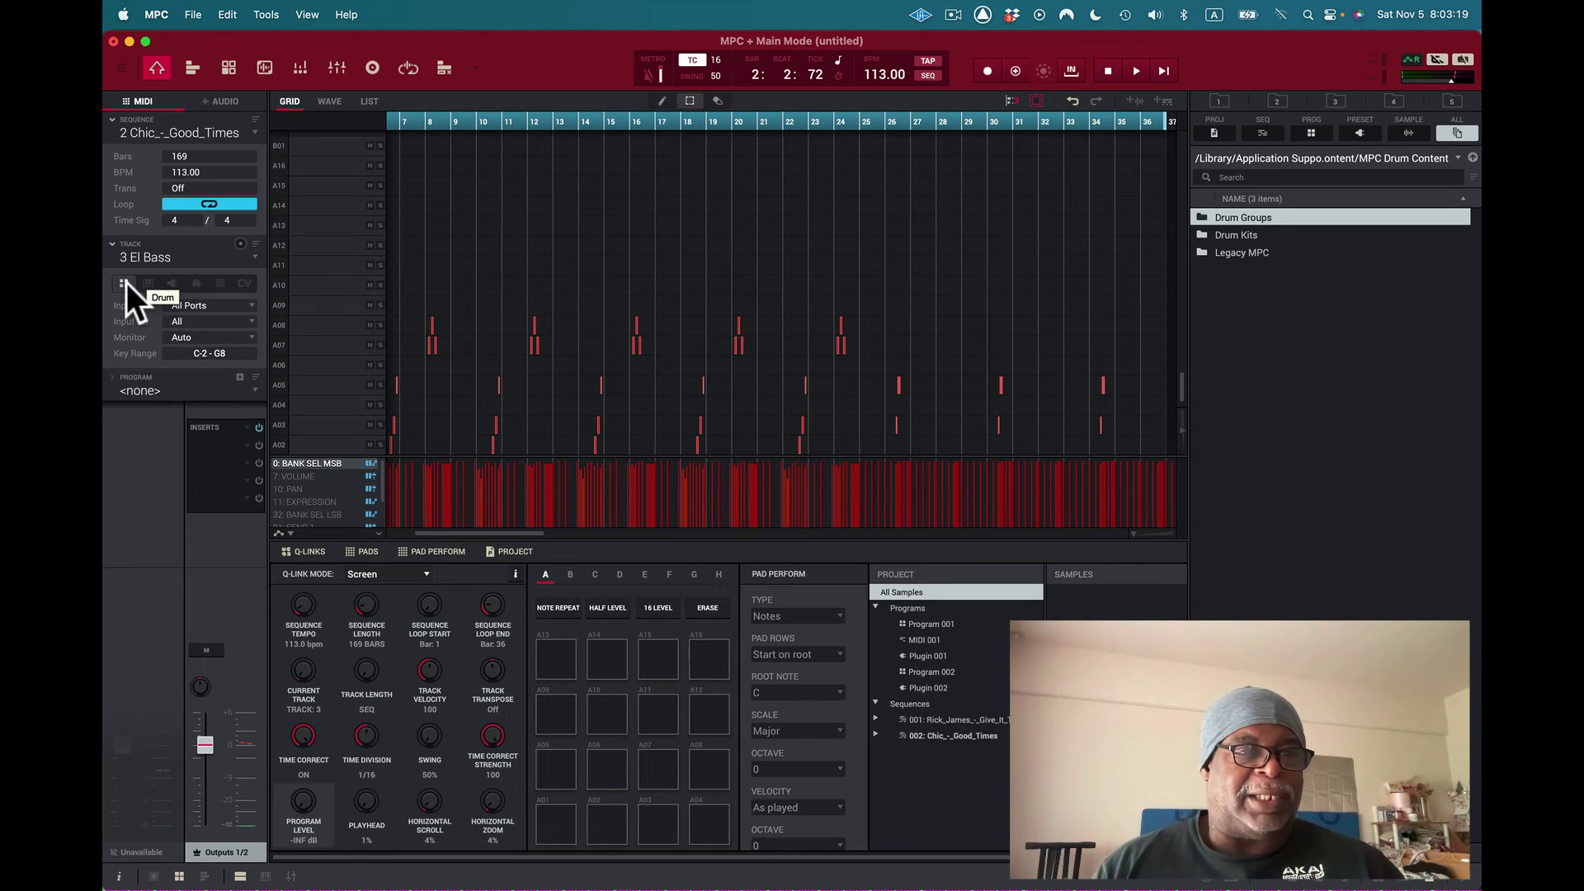
Step: Make El Bass a plugin instrument track and play the sequence from bar 1
left_click(172, 284)
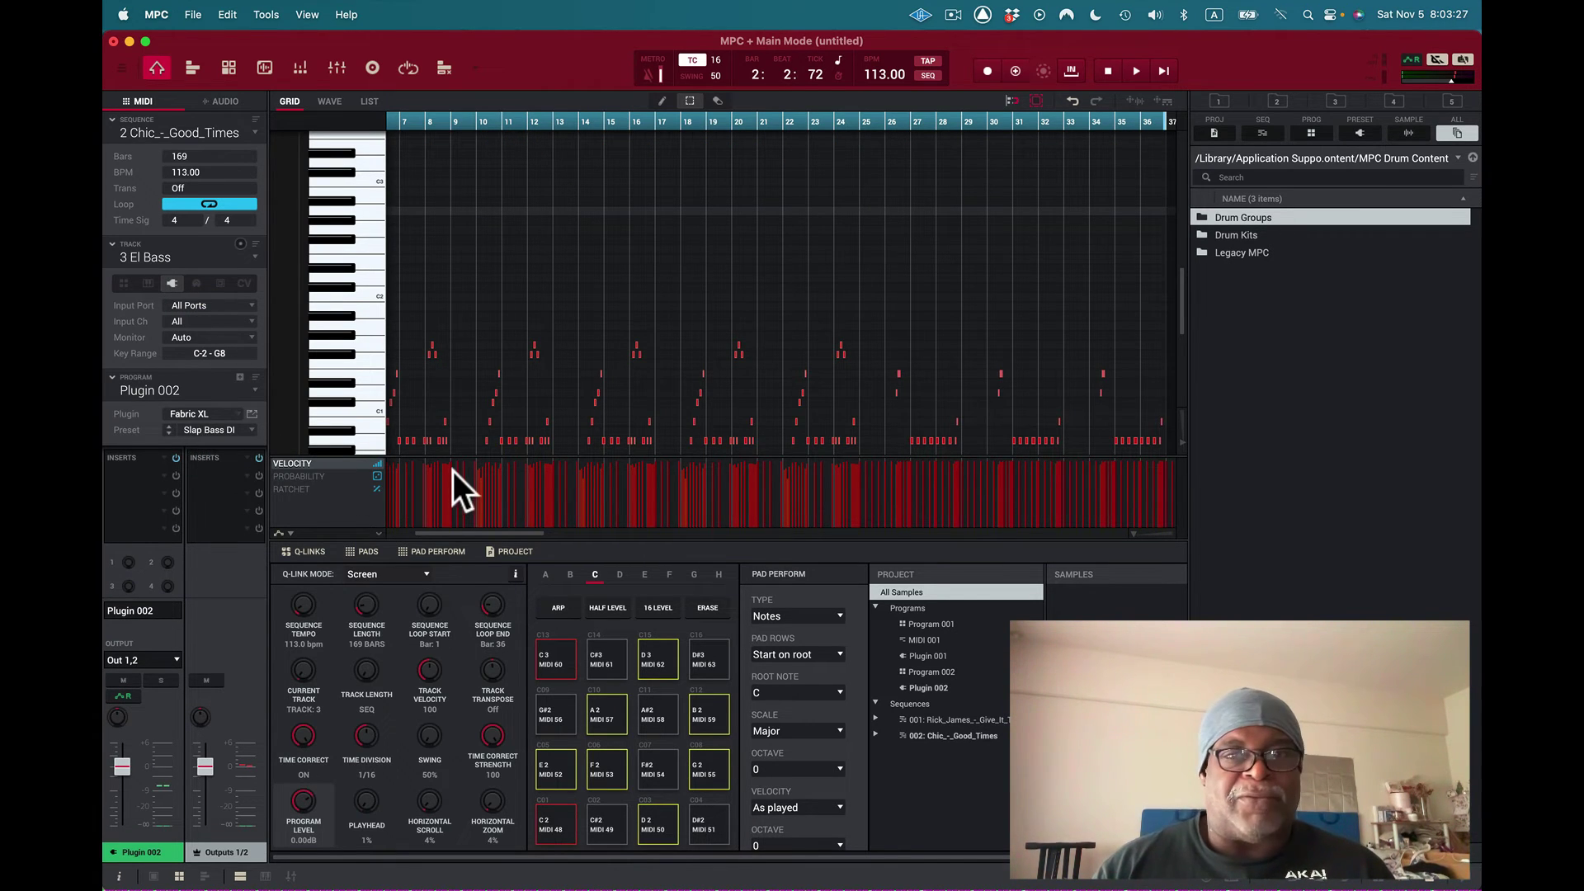
left_click_drag(455, 533, 362, 534)
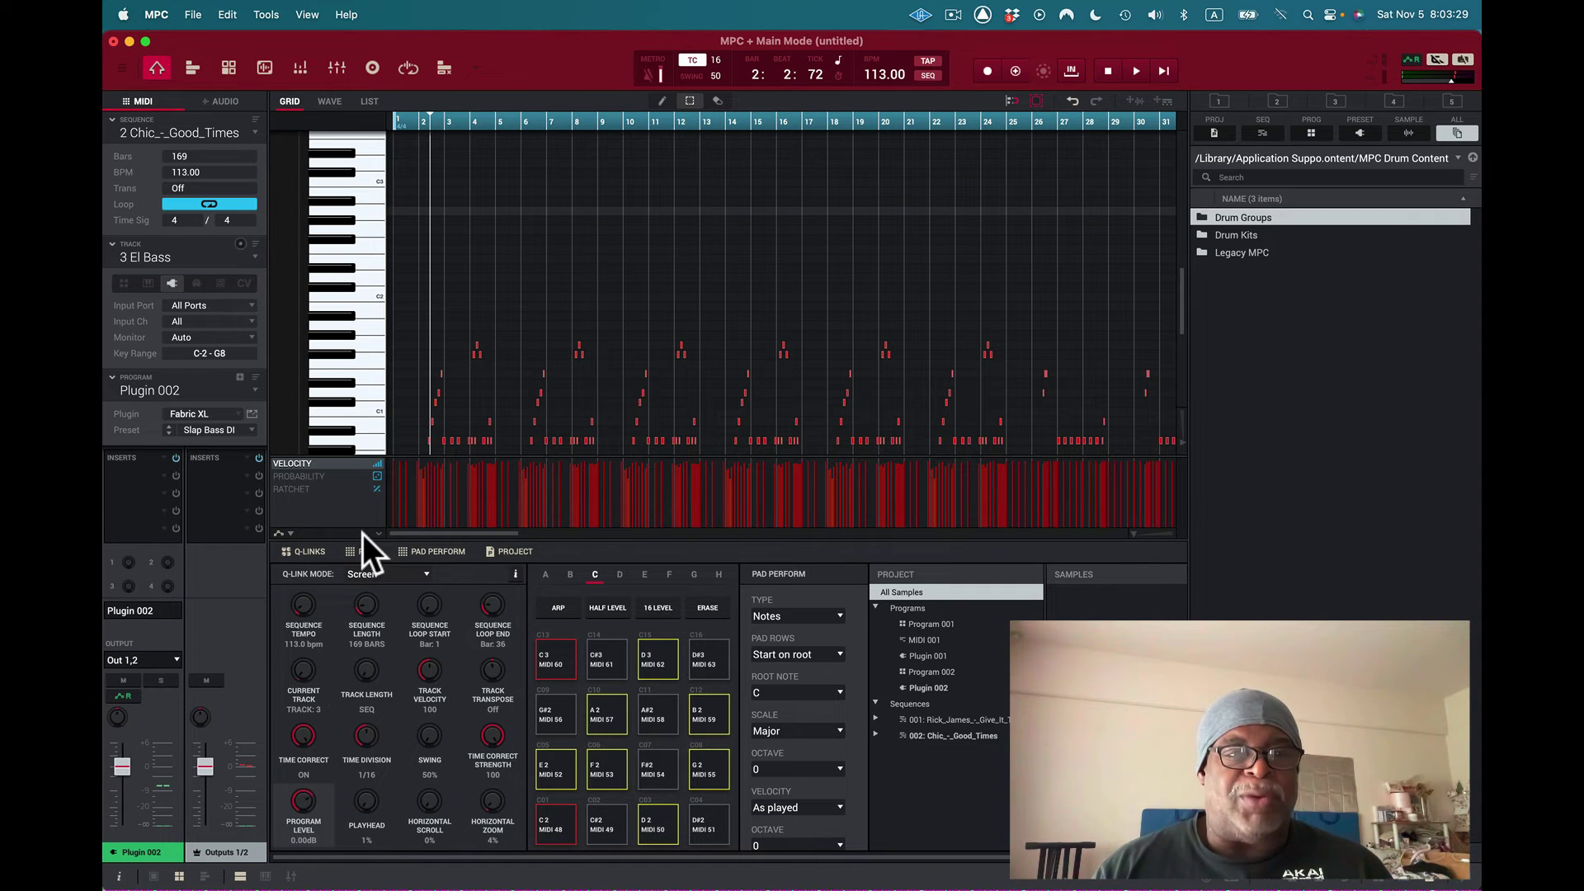
left_click_drag(431, 125, 377, 130)
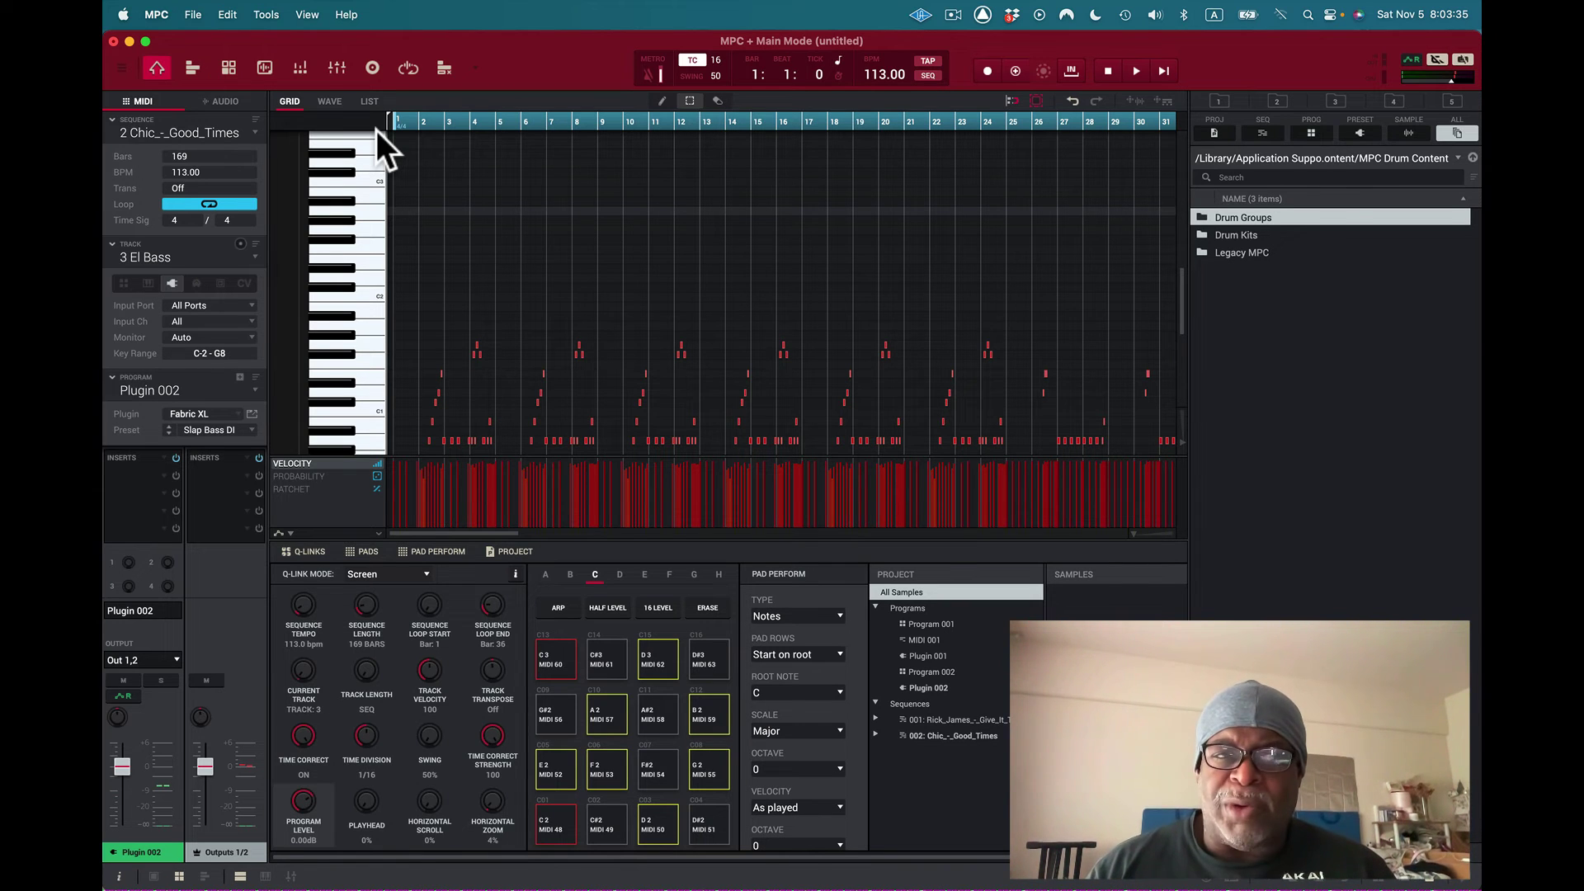
key("space")
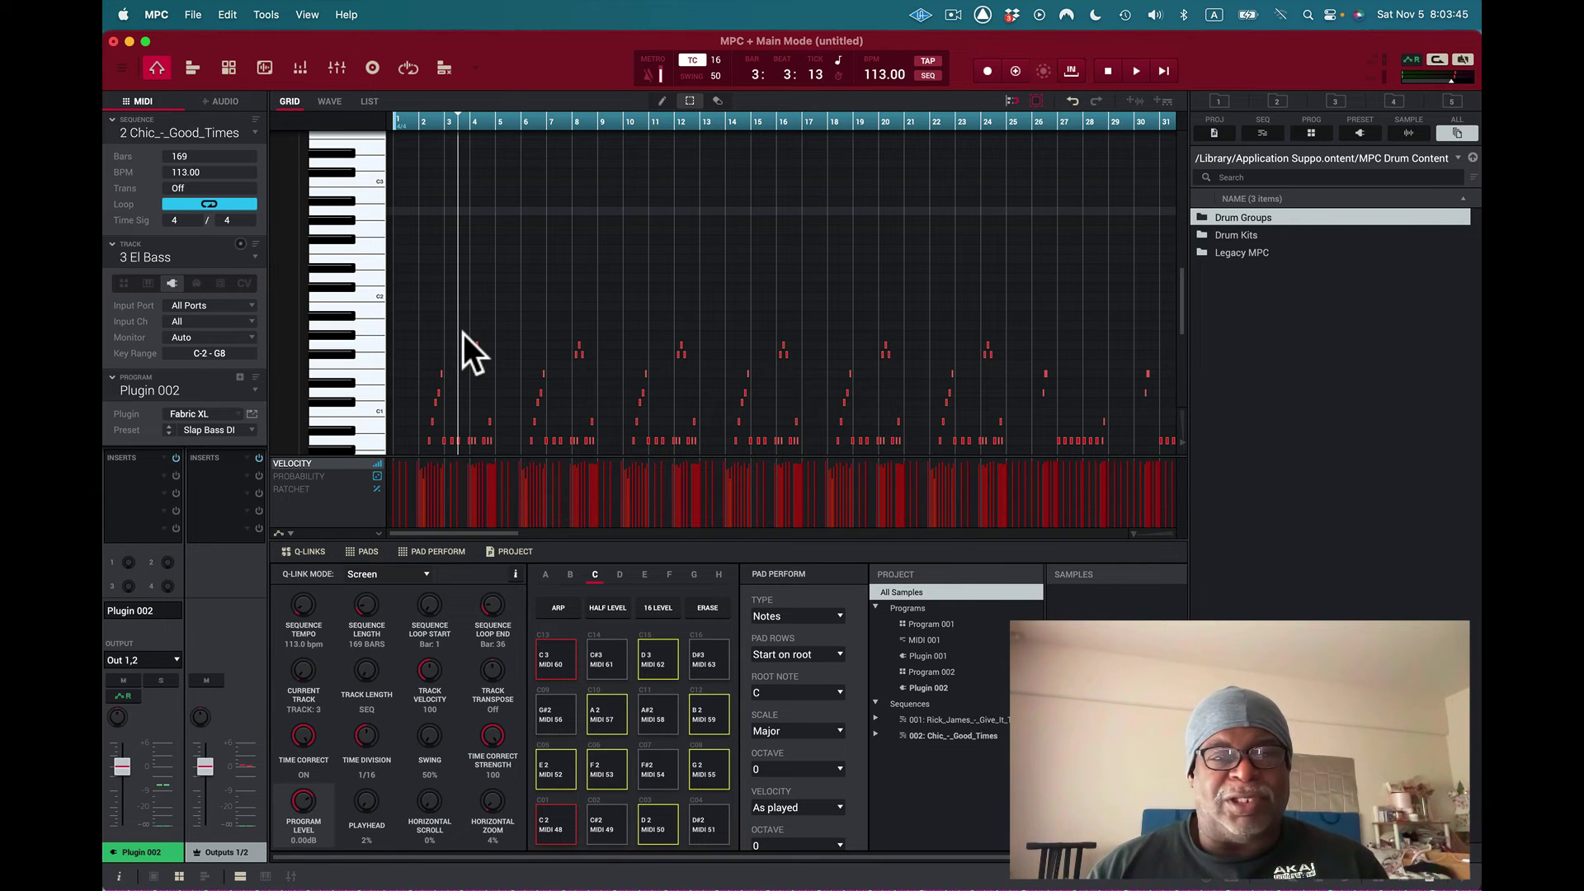
Step: Select note rows, then every El Bass note with Cmd+A
scroll(464, 328, "down", 4)
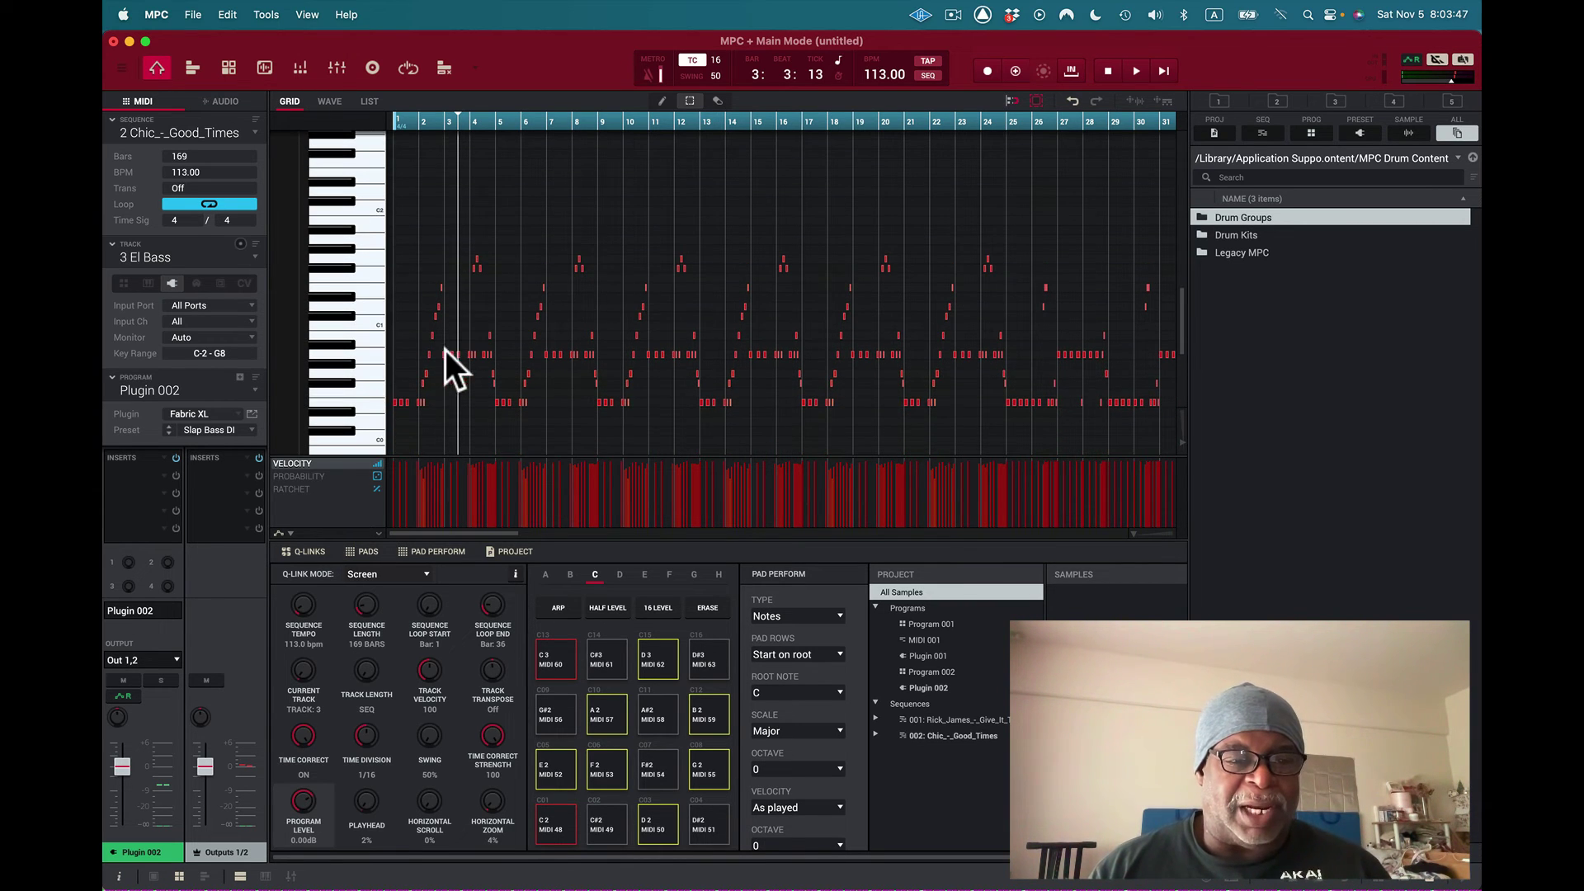
left_click(367, 403)
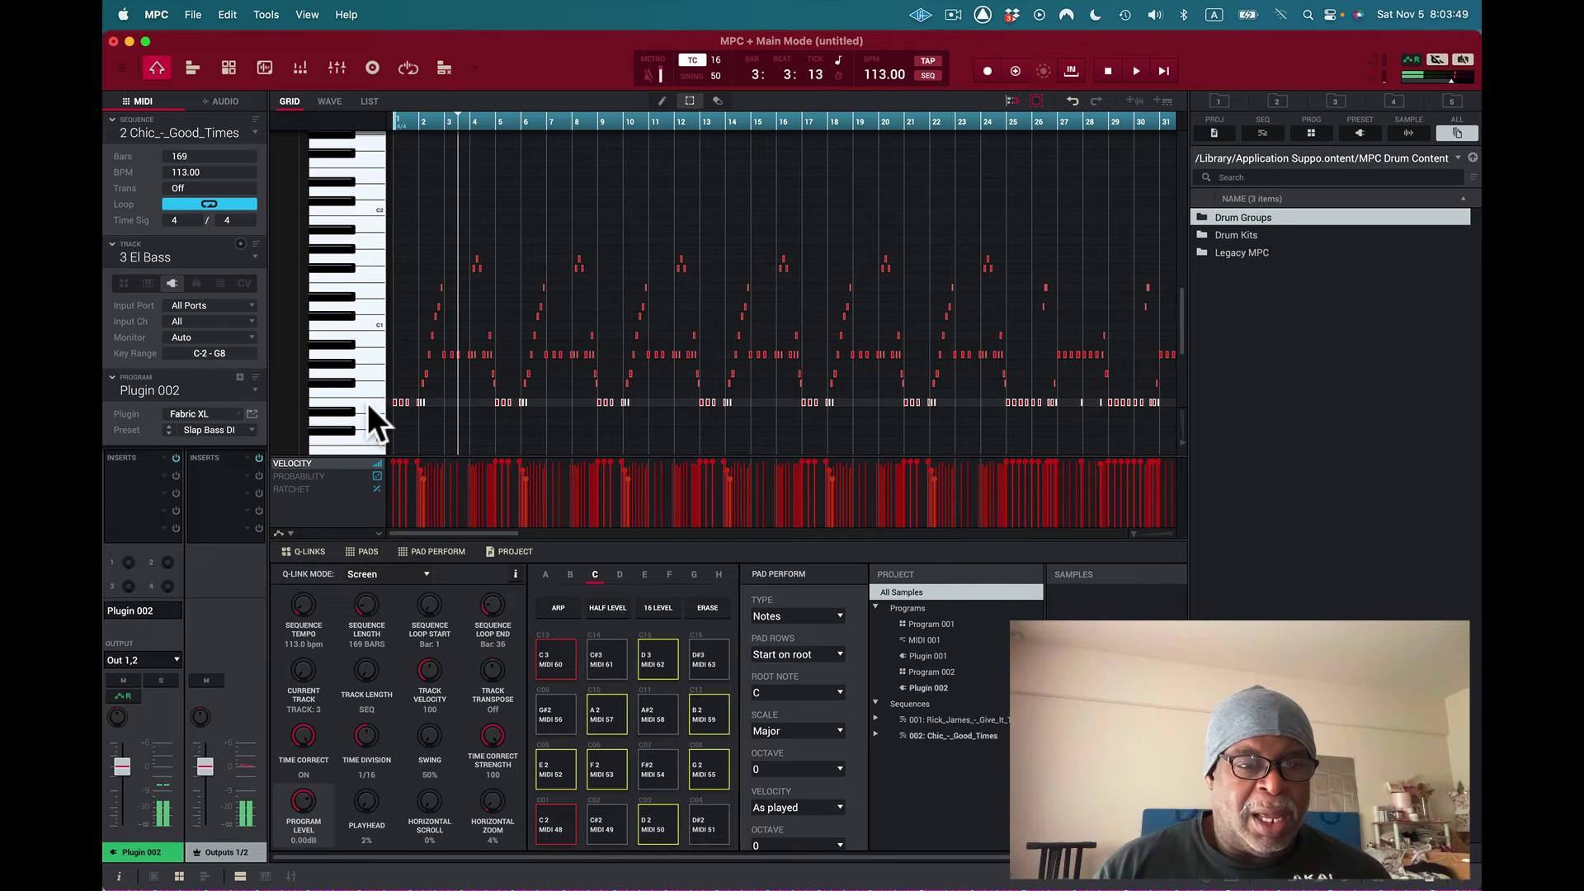
left_click(366, 288)
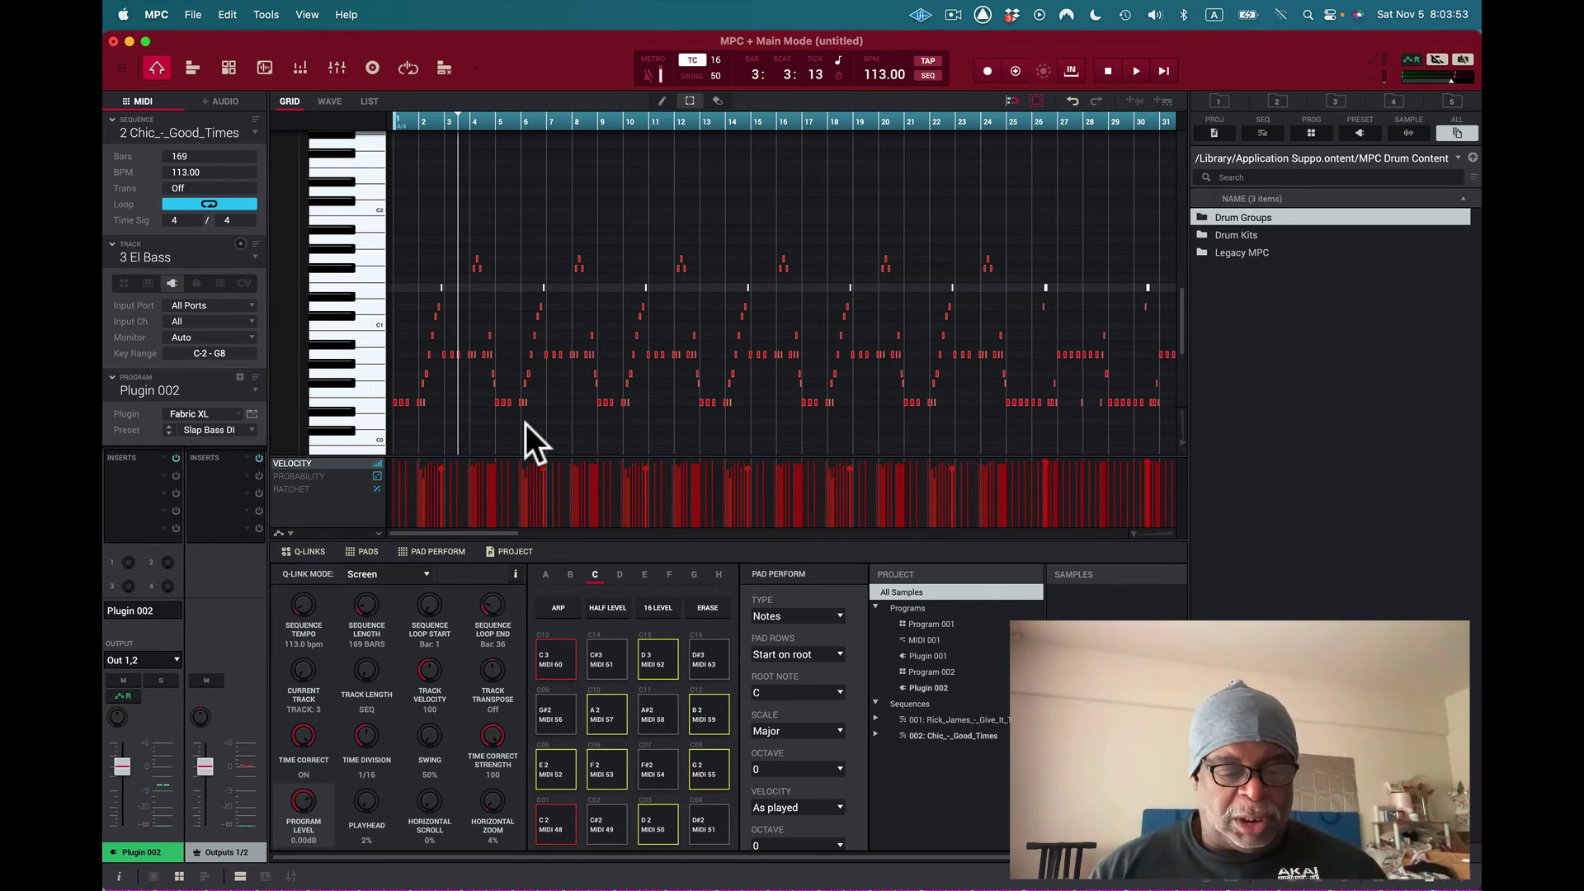
key("super+a")
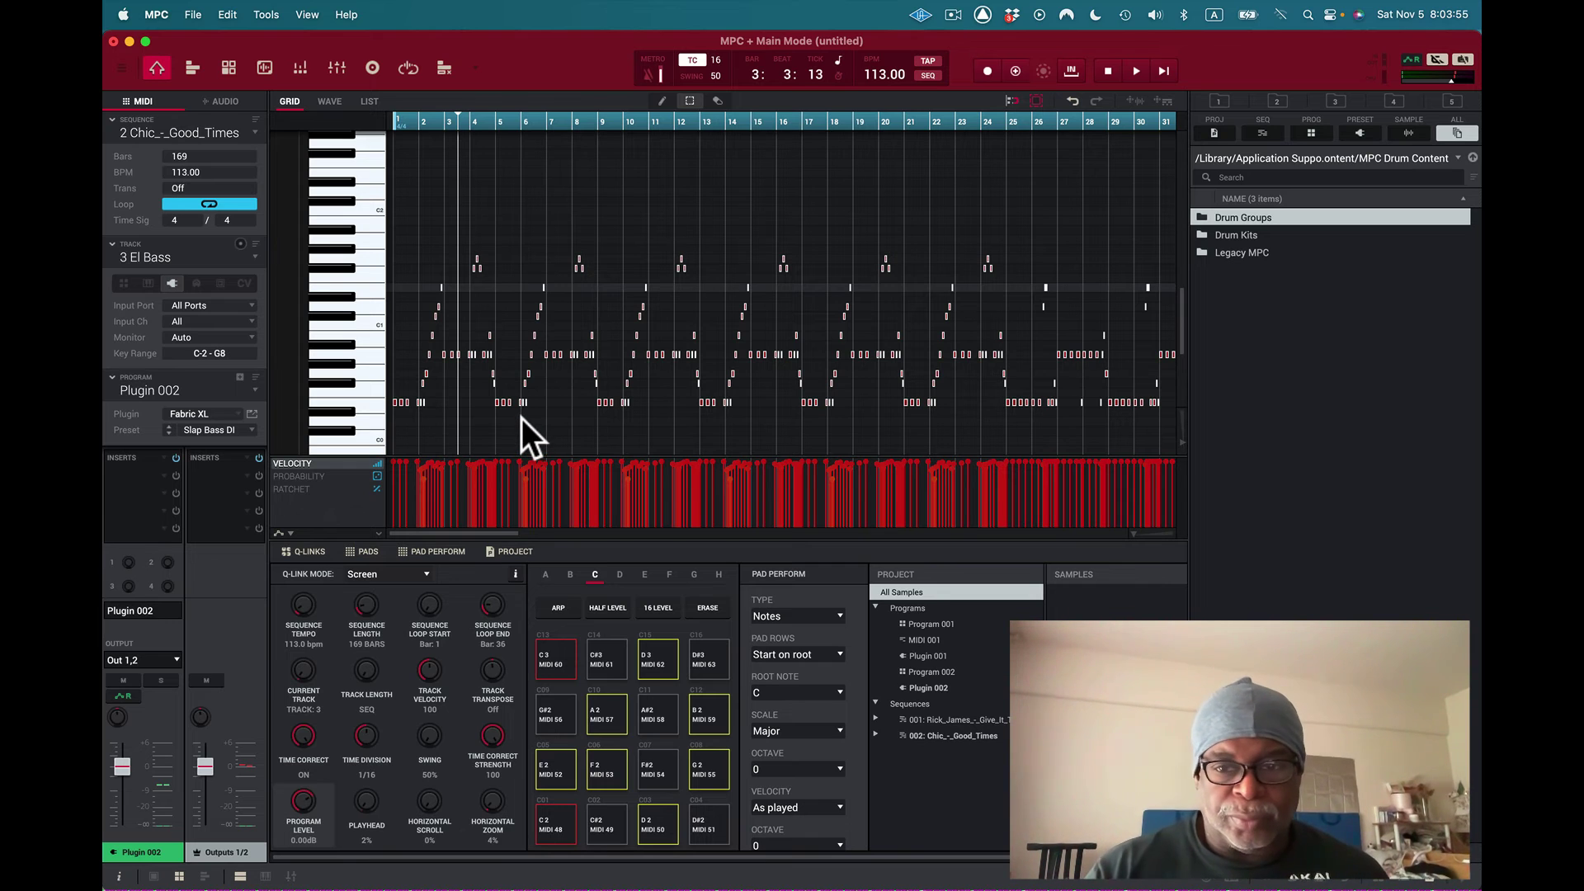
Step: Drag the selected El Bass notes up from E0 to about Eb1 and audition them
scroll(521, 418, "up", 3)
scroll(521, 418, "down", 4)
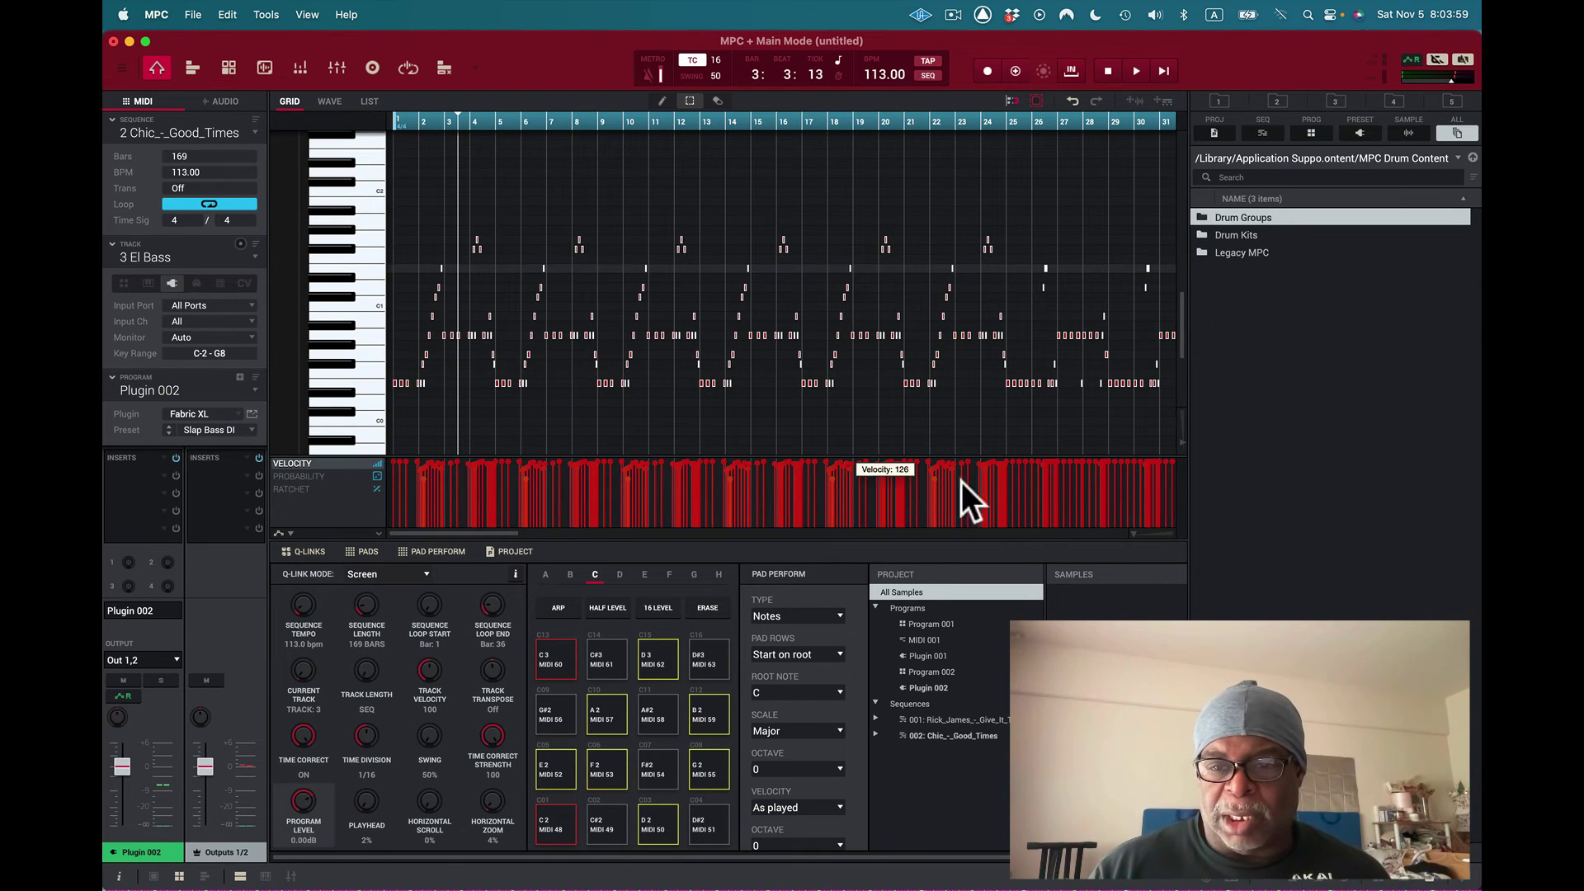
scroll(1136, 533, "up", 5)
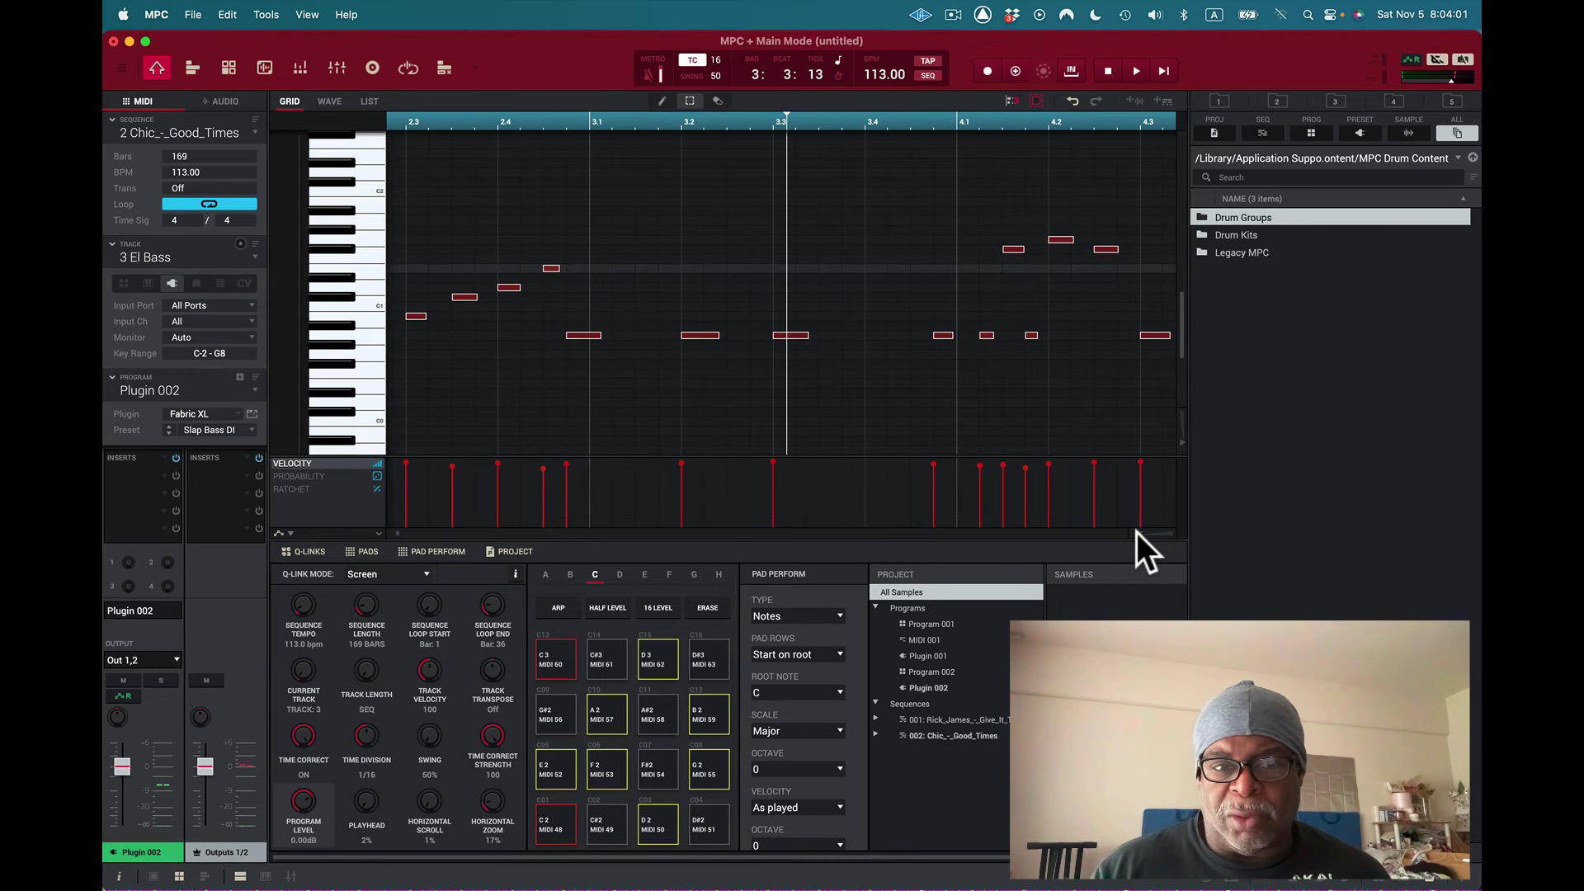
scroll(1179, 438, "up", 4)
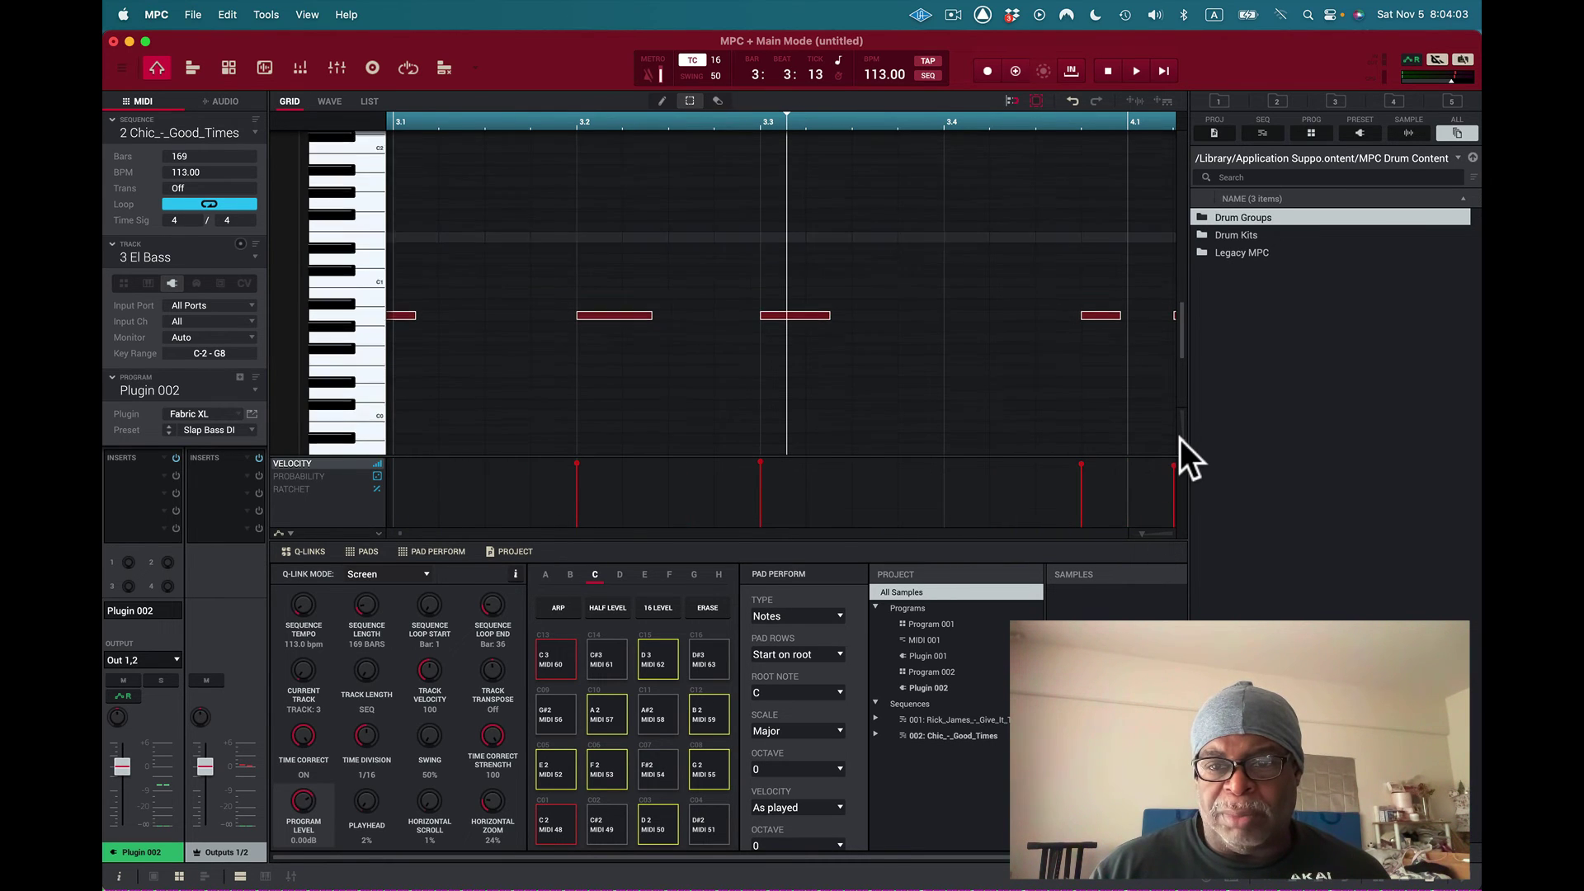
scroll(994, 383, "left", 10)
scroll(993, 382, "down", 5)
scroll(994, 385, "up", 7)
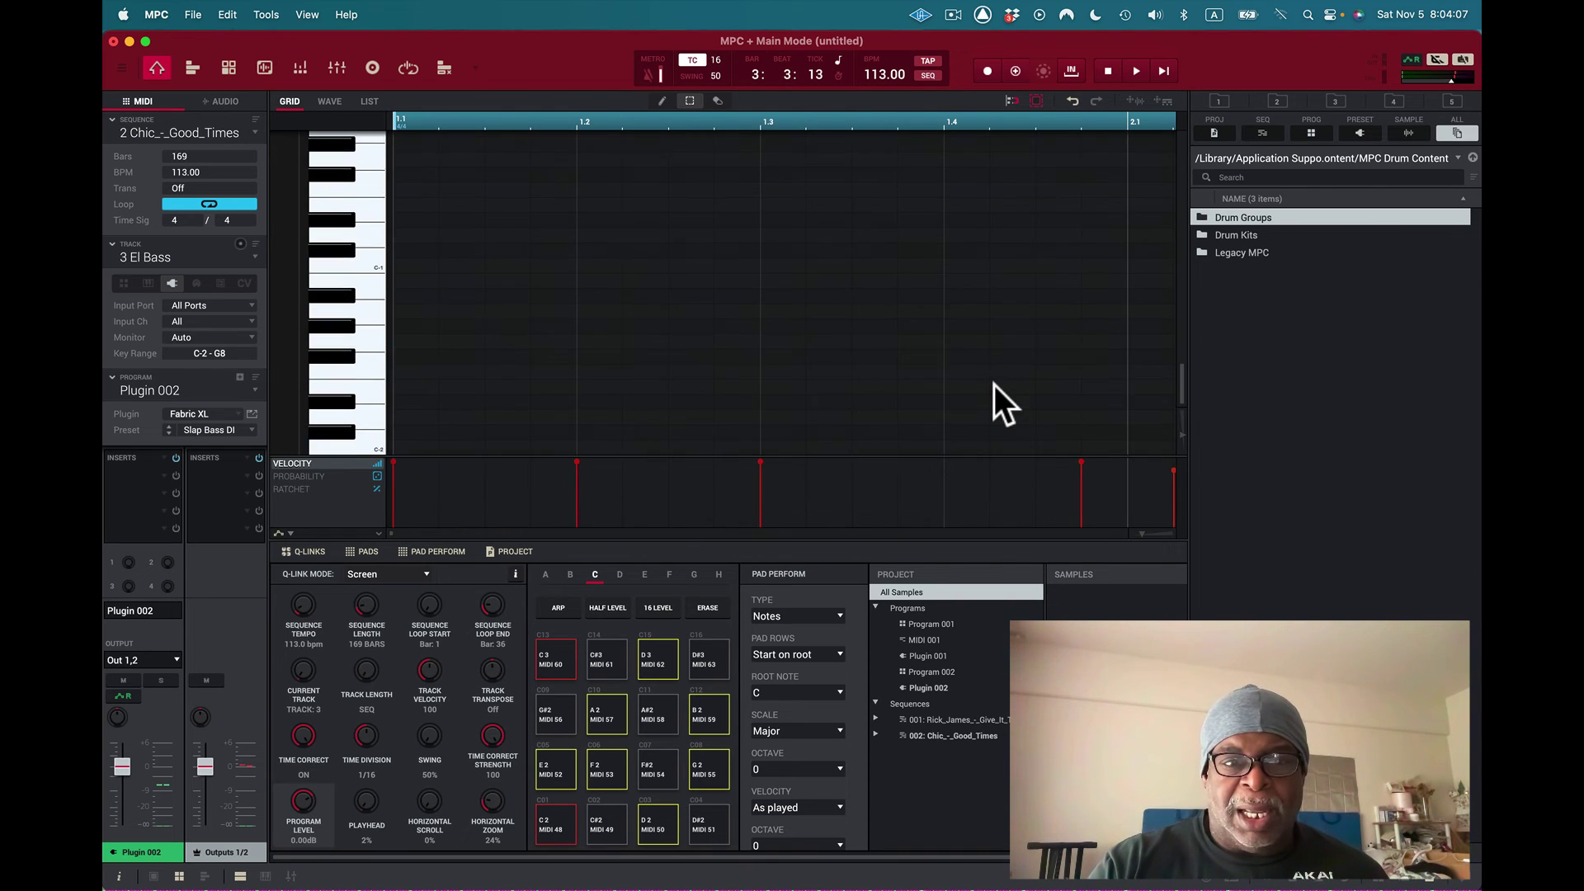
scroll(994, 385, "up", 3)
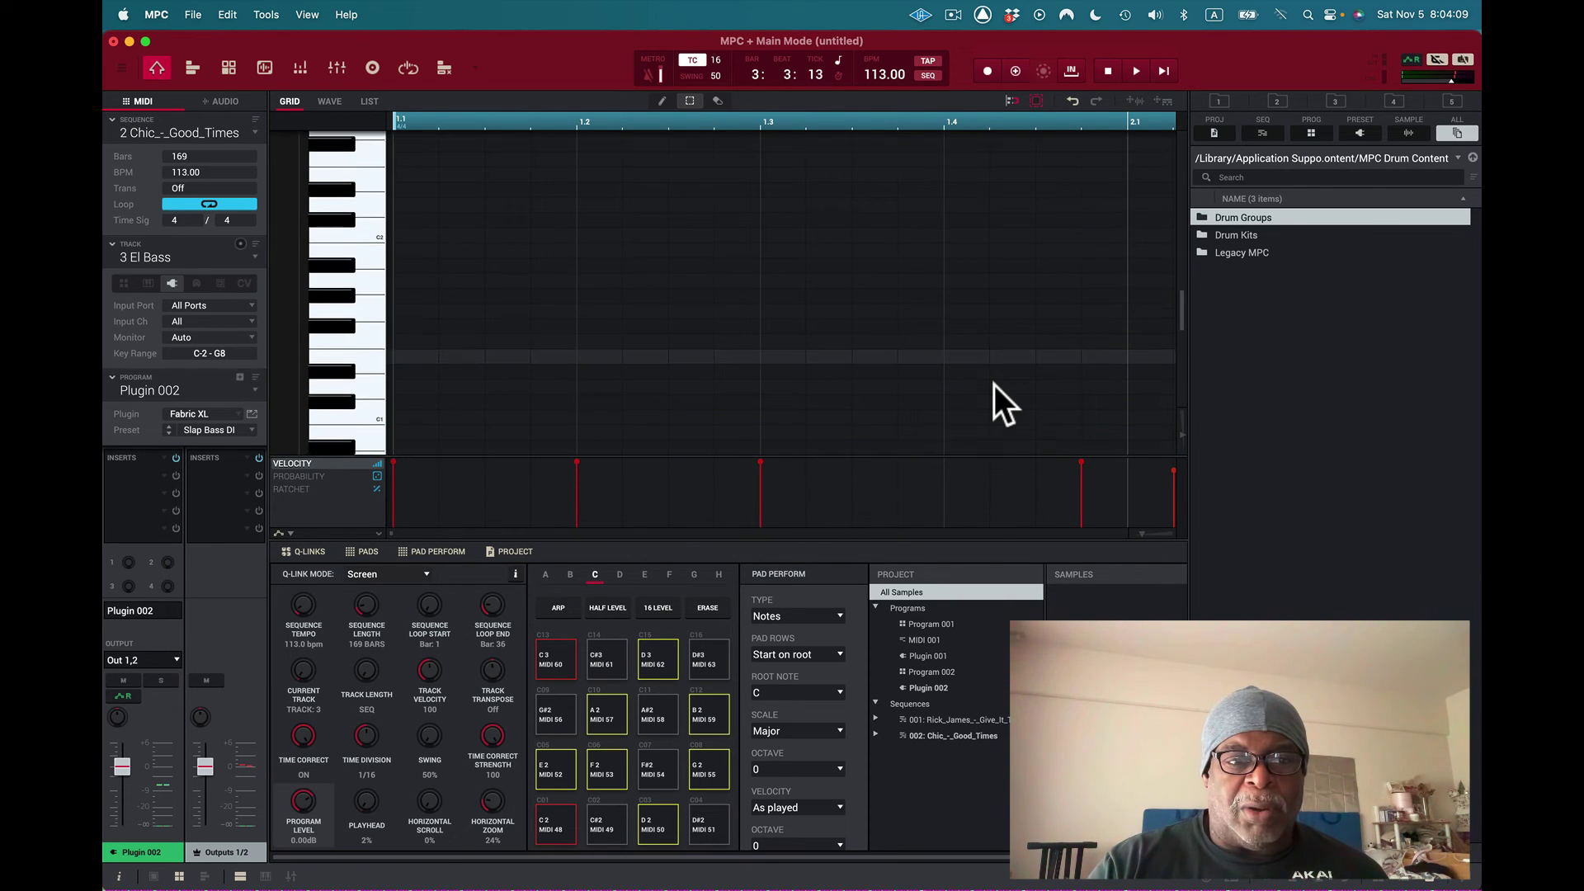
scroll(999, 383, "up", 1)
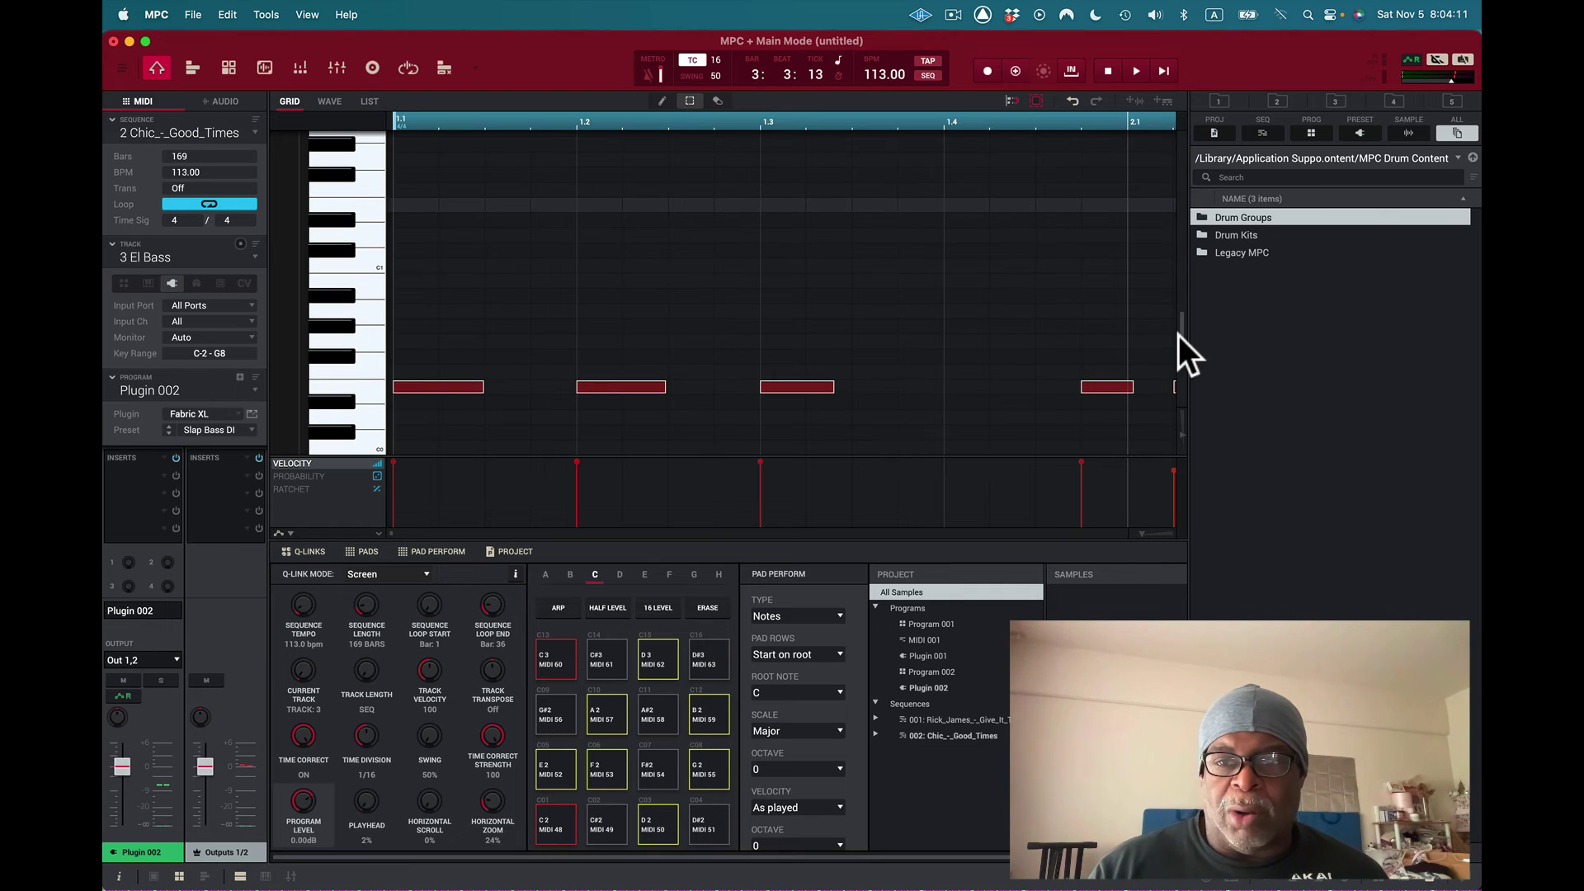
scroll(1182, 338, "up", 1)
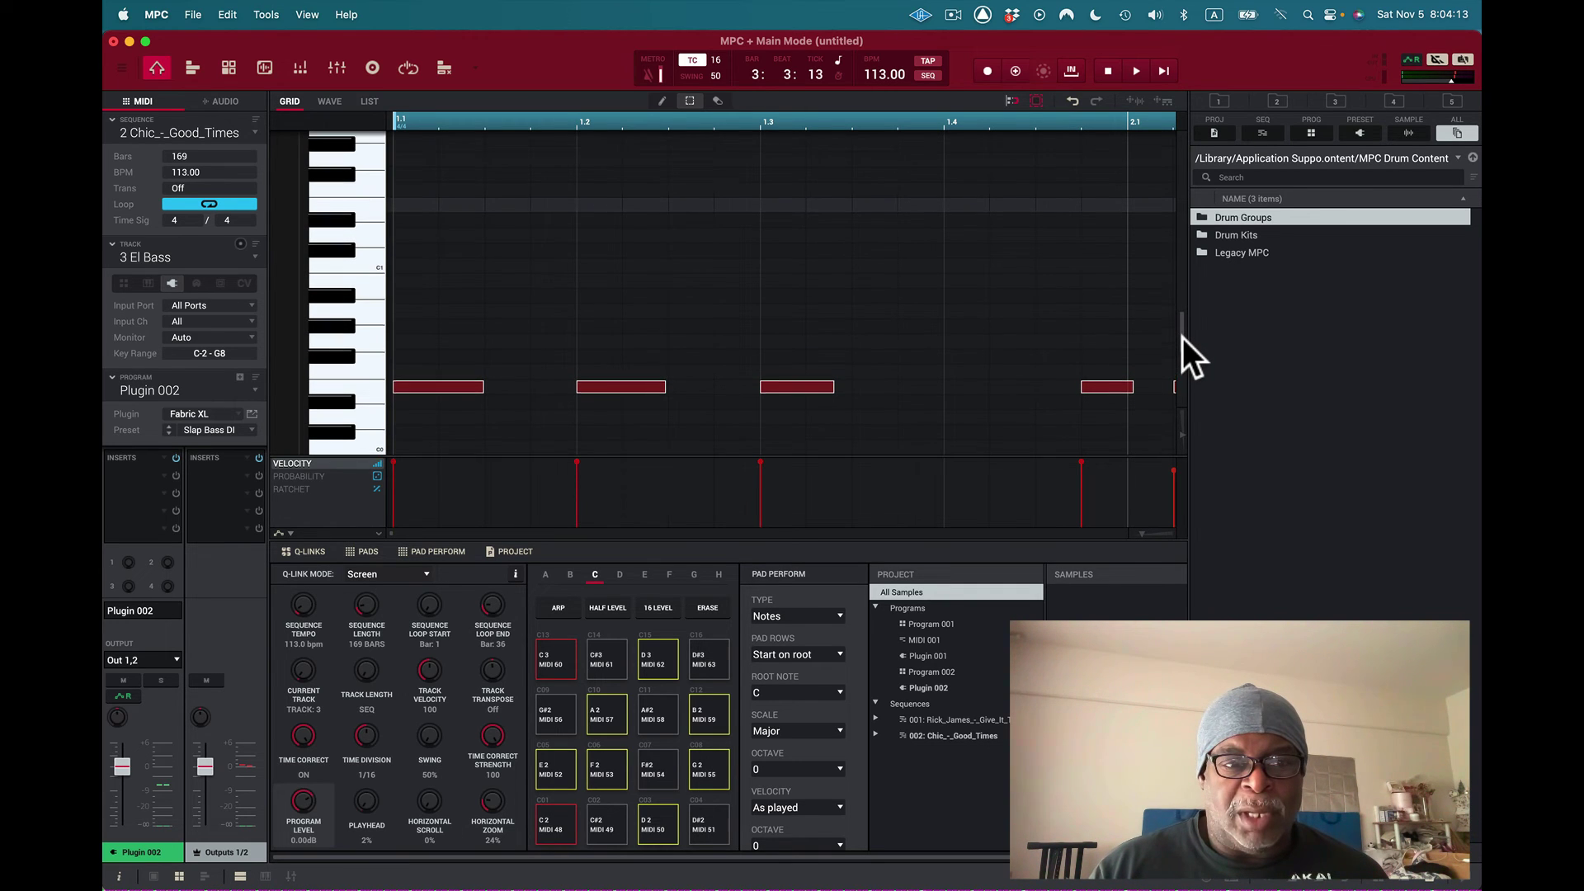
scroll(1184, 337, "up", 2)
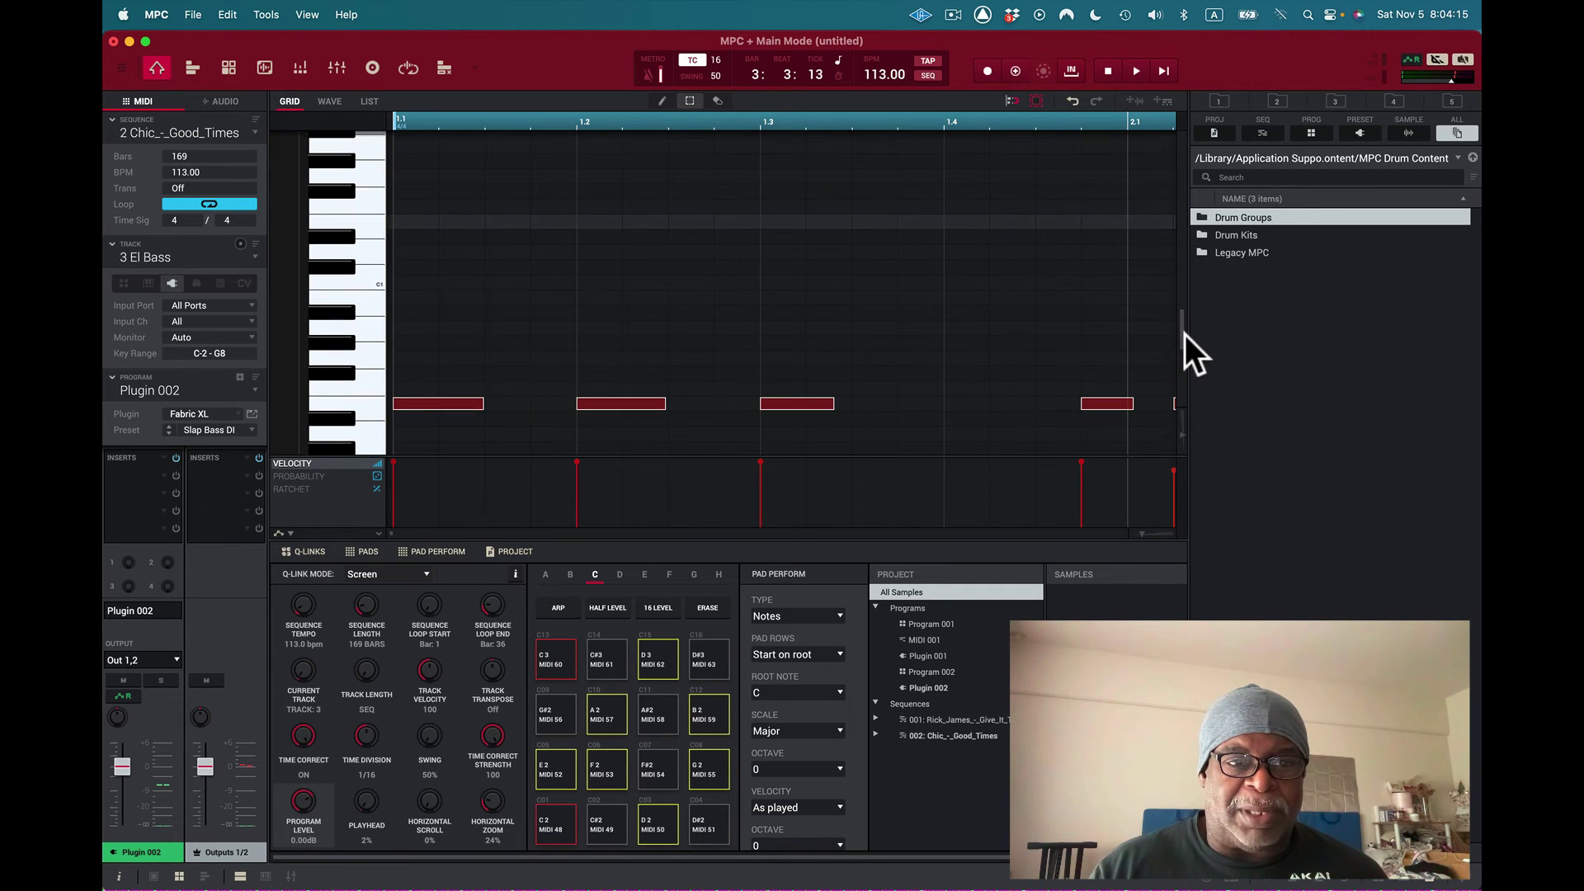
left_click_drag(432, 406, 439, 243)
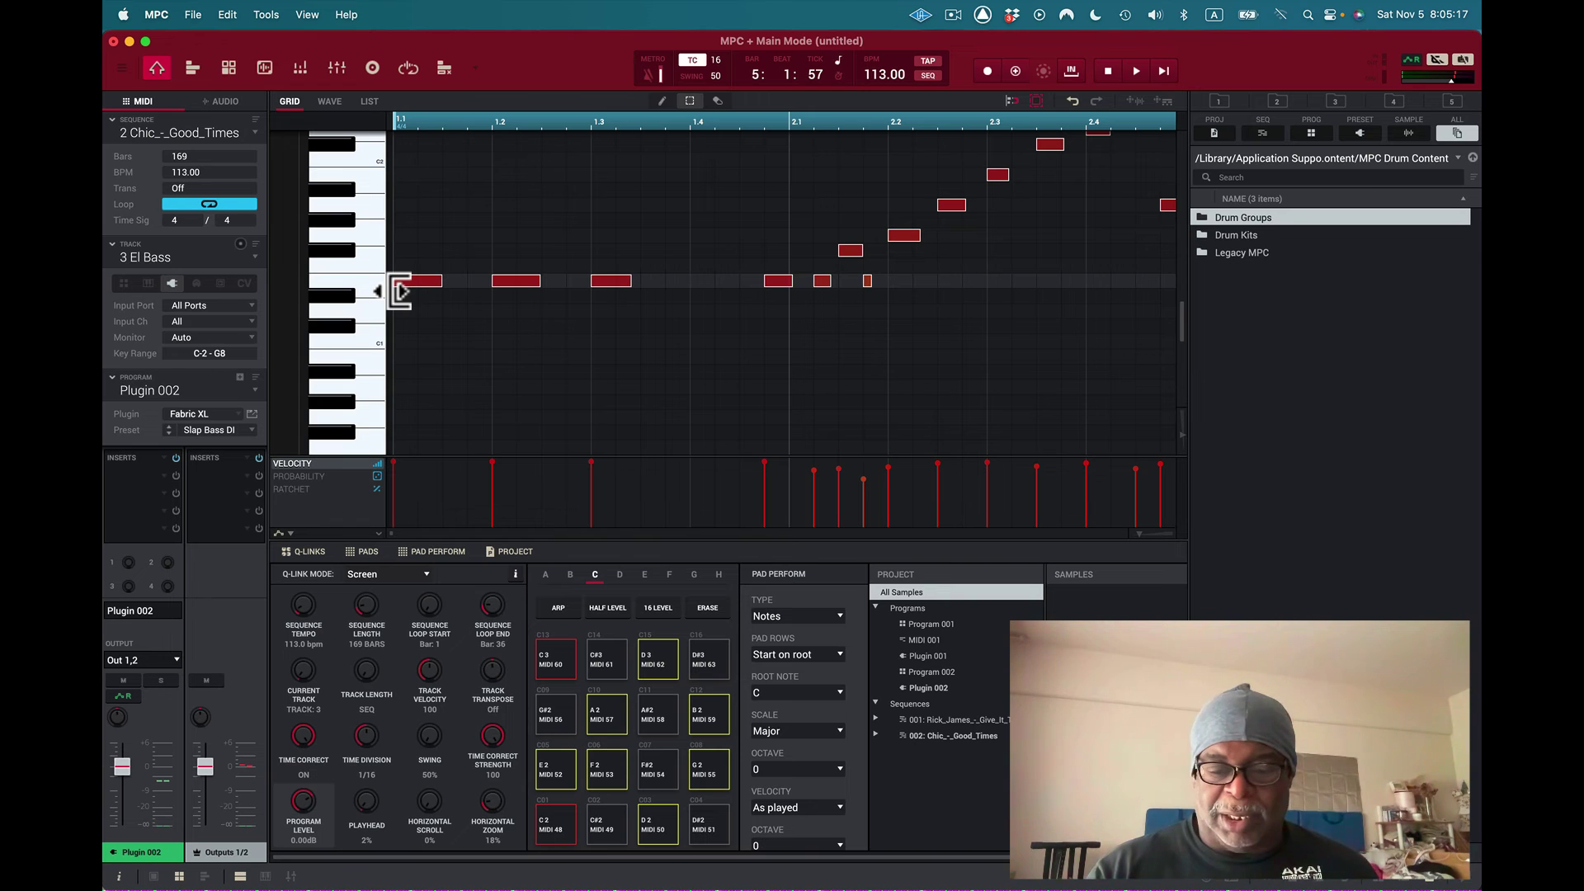
key("space")
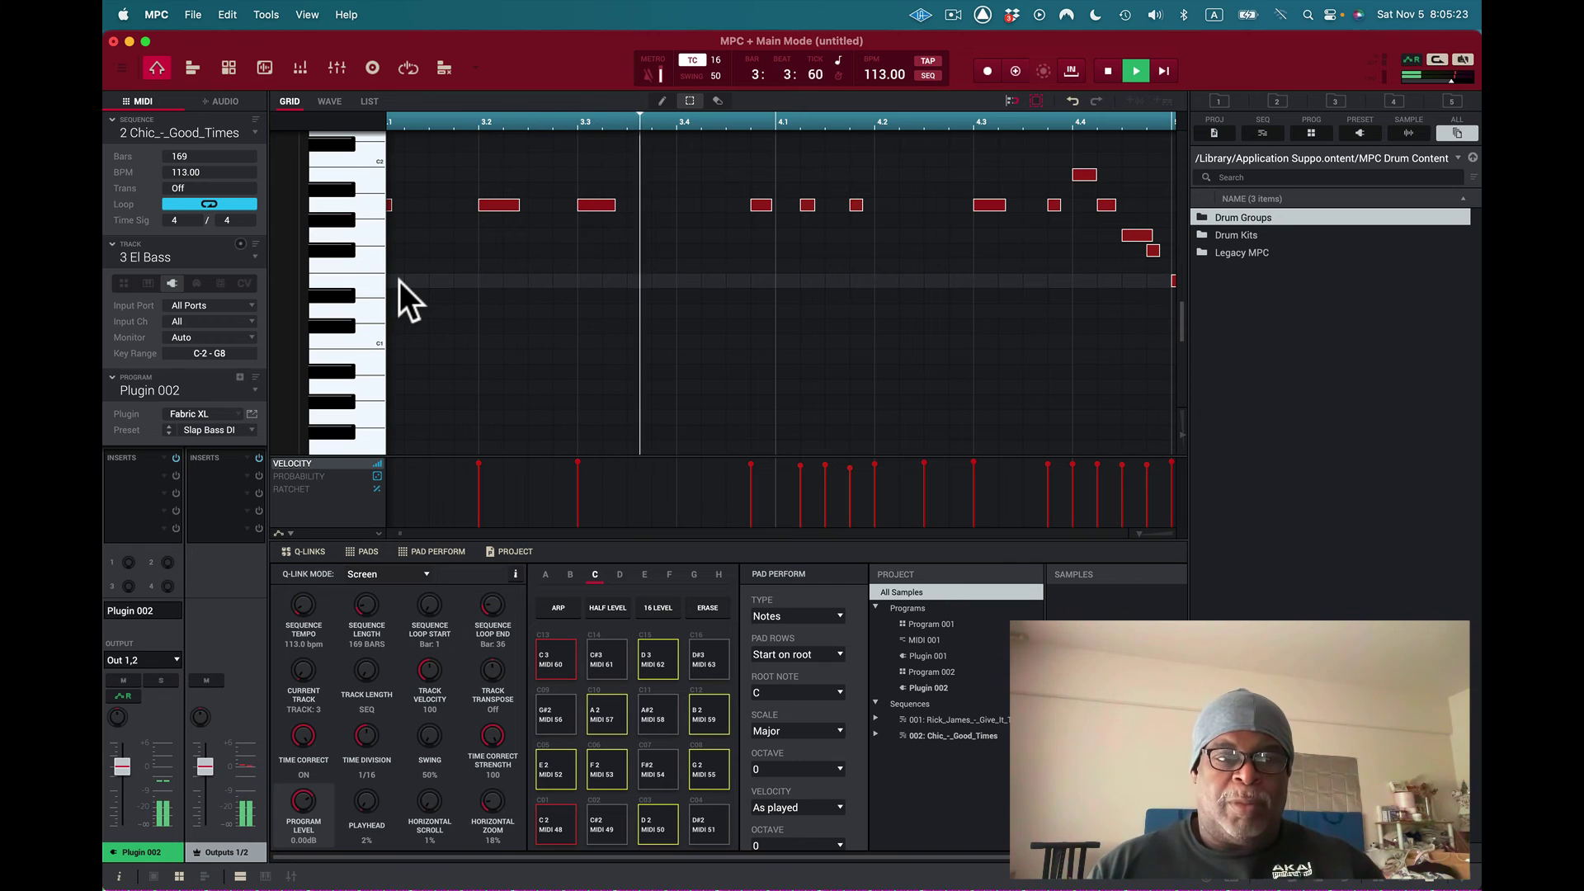
key("space")
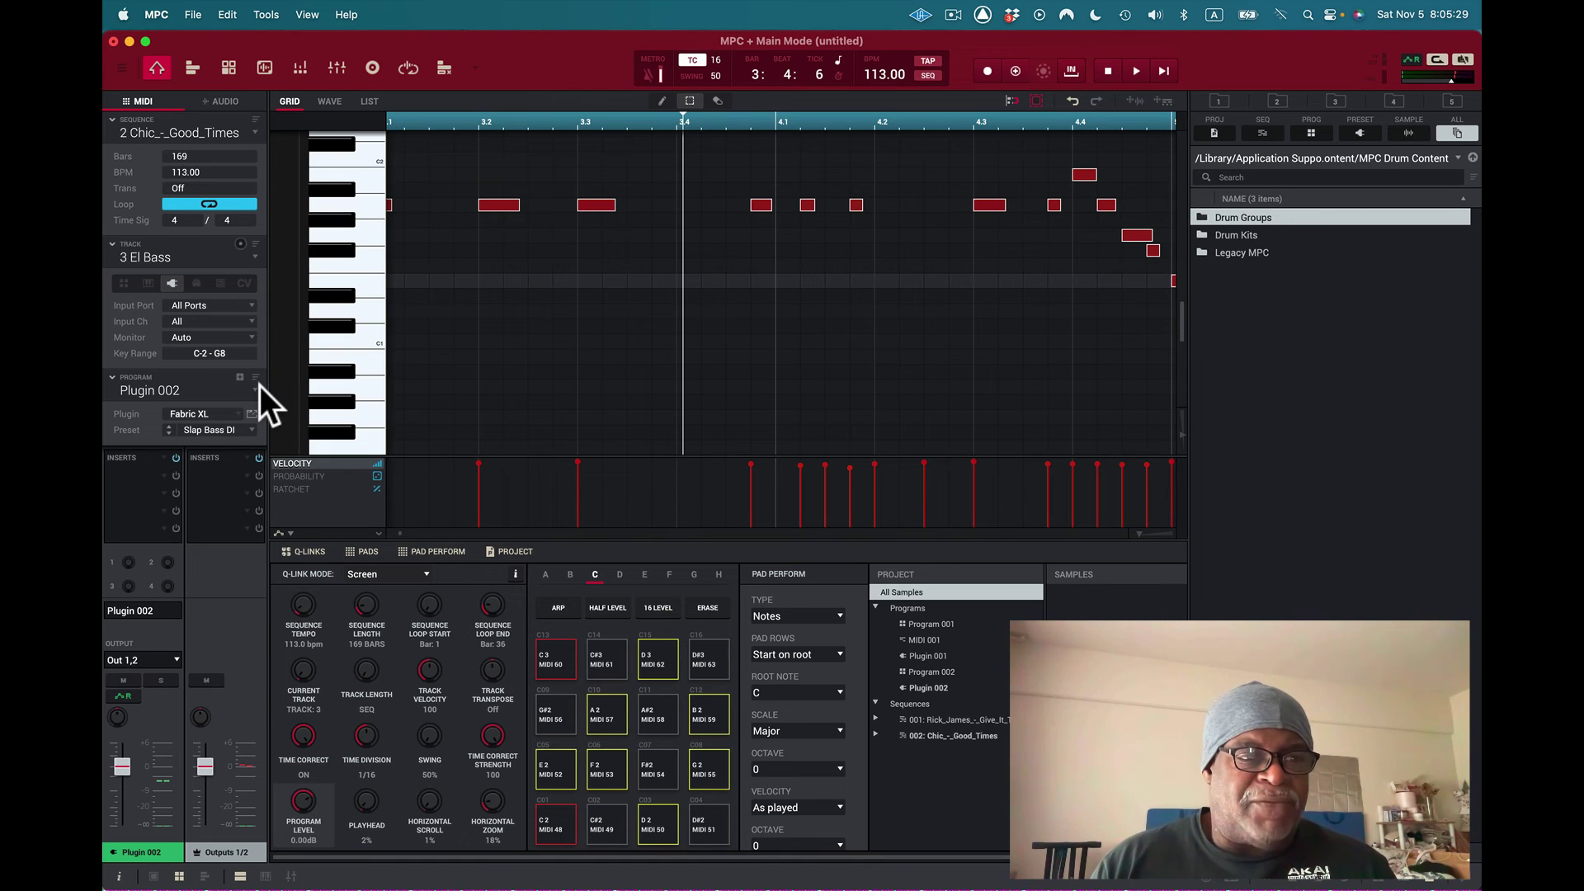
Step: Set the Piano1 track to a new Fabric XL program with the Suitcase+Tines preset
left_click(256, 256)
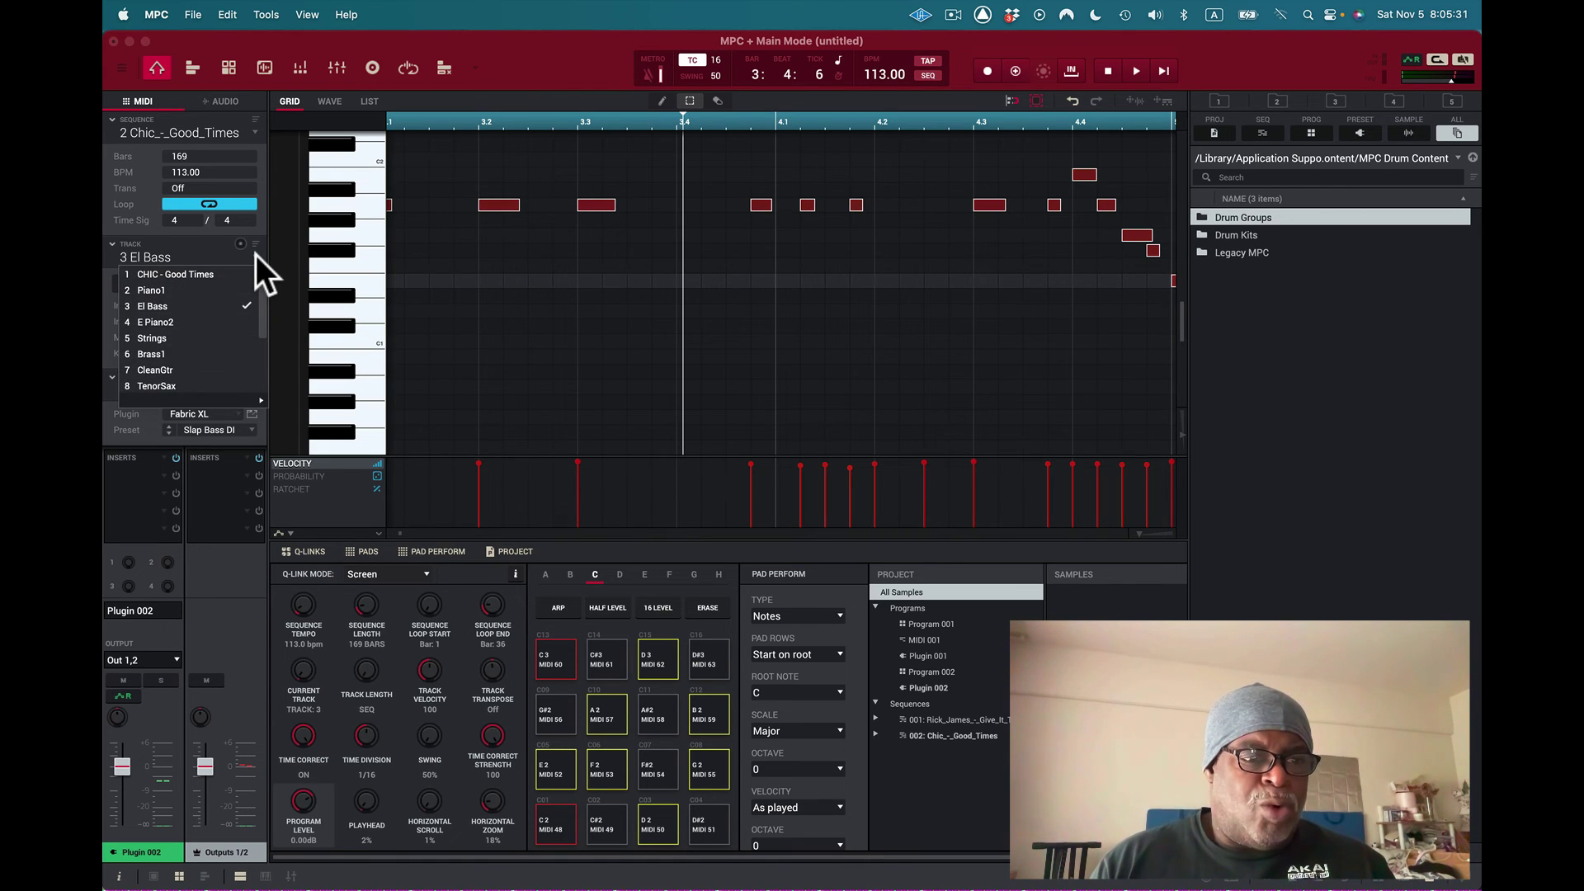
left_click(225, 291)
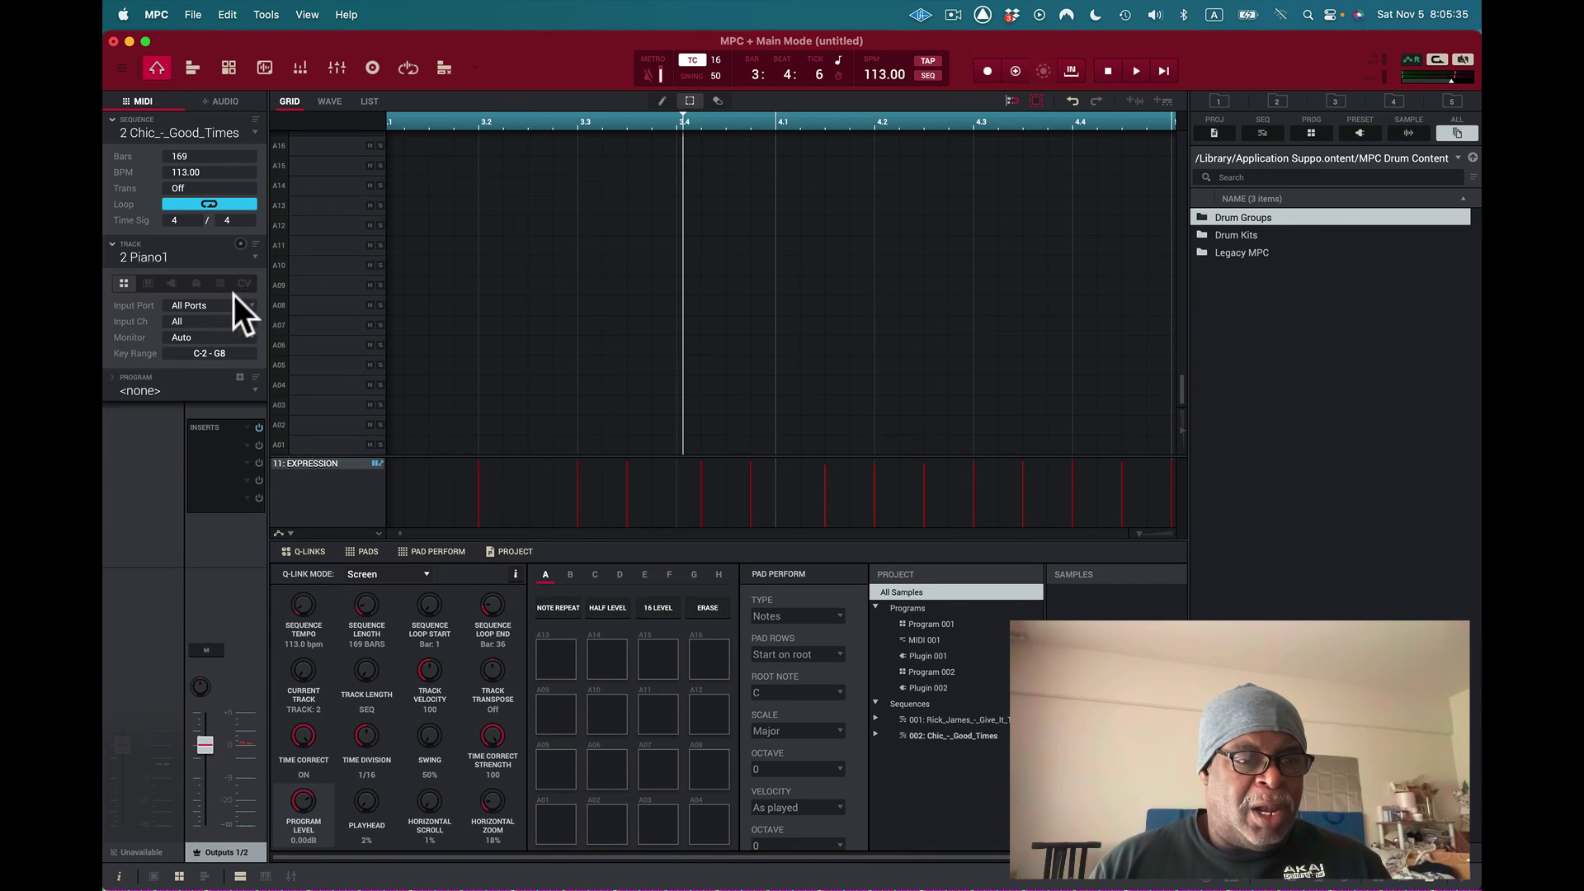
left_click(172, 284)
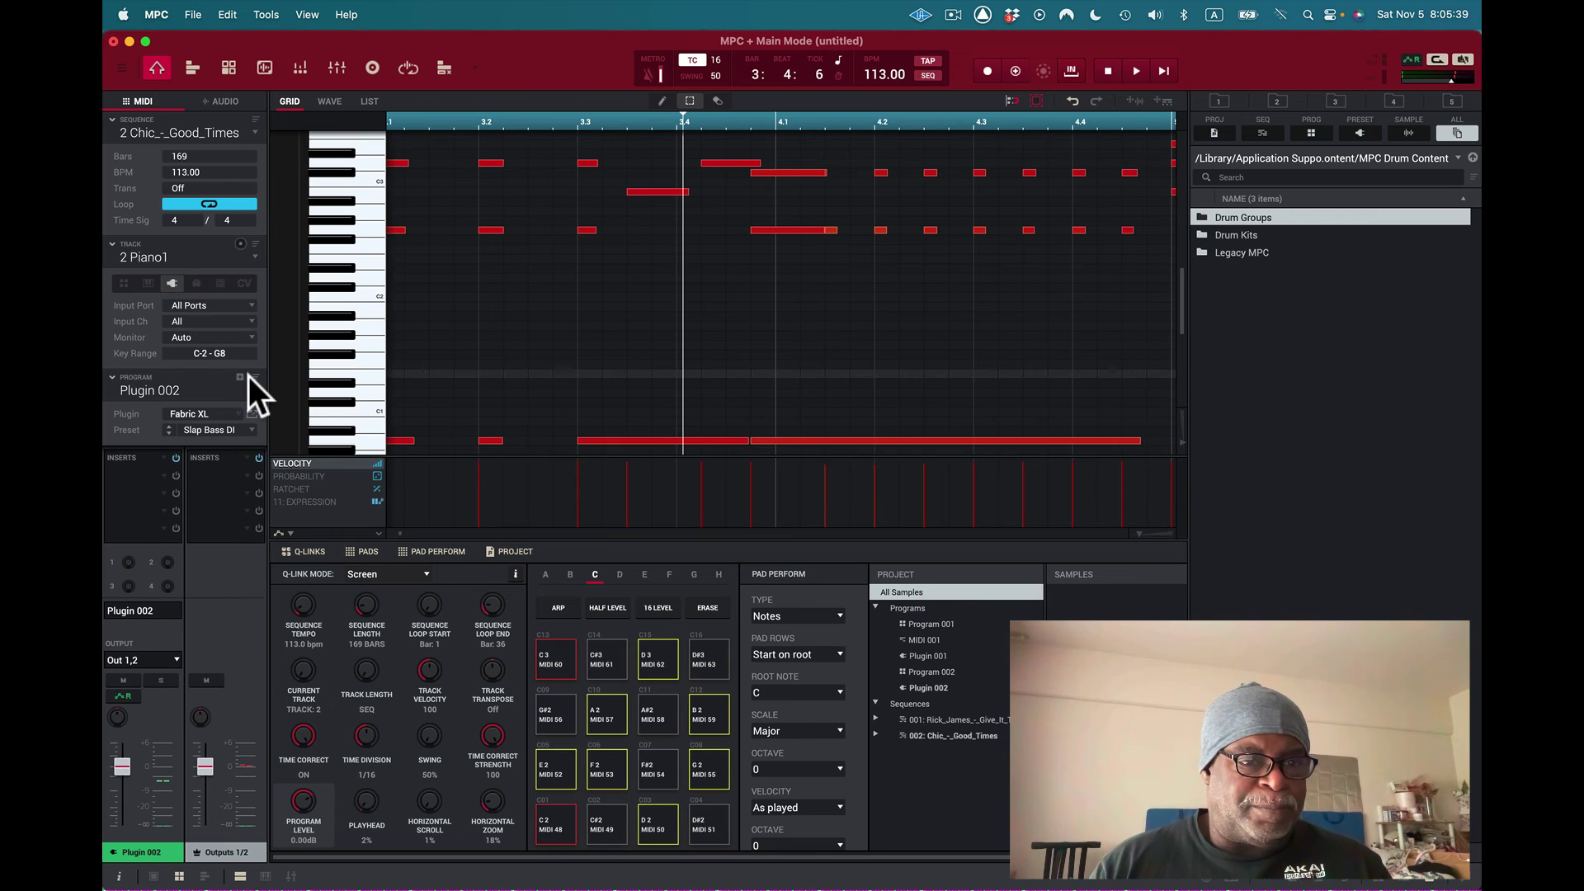
left_click(241, 376)
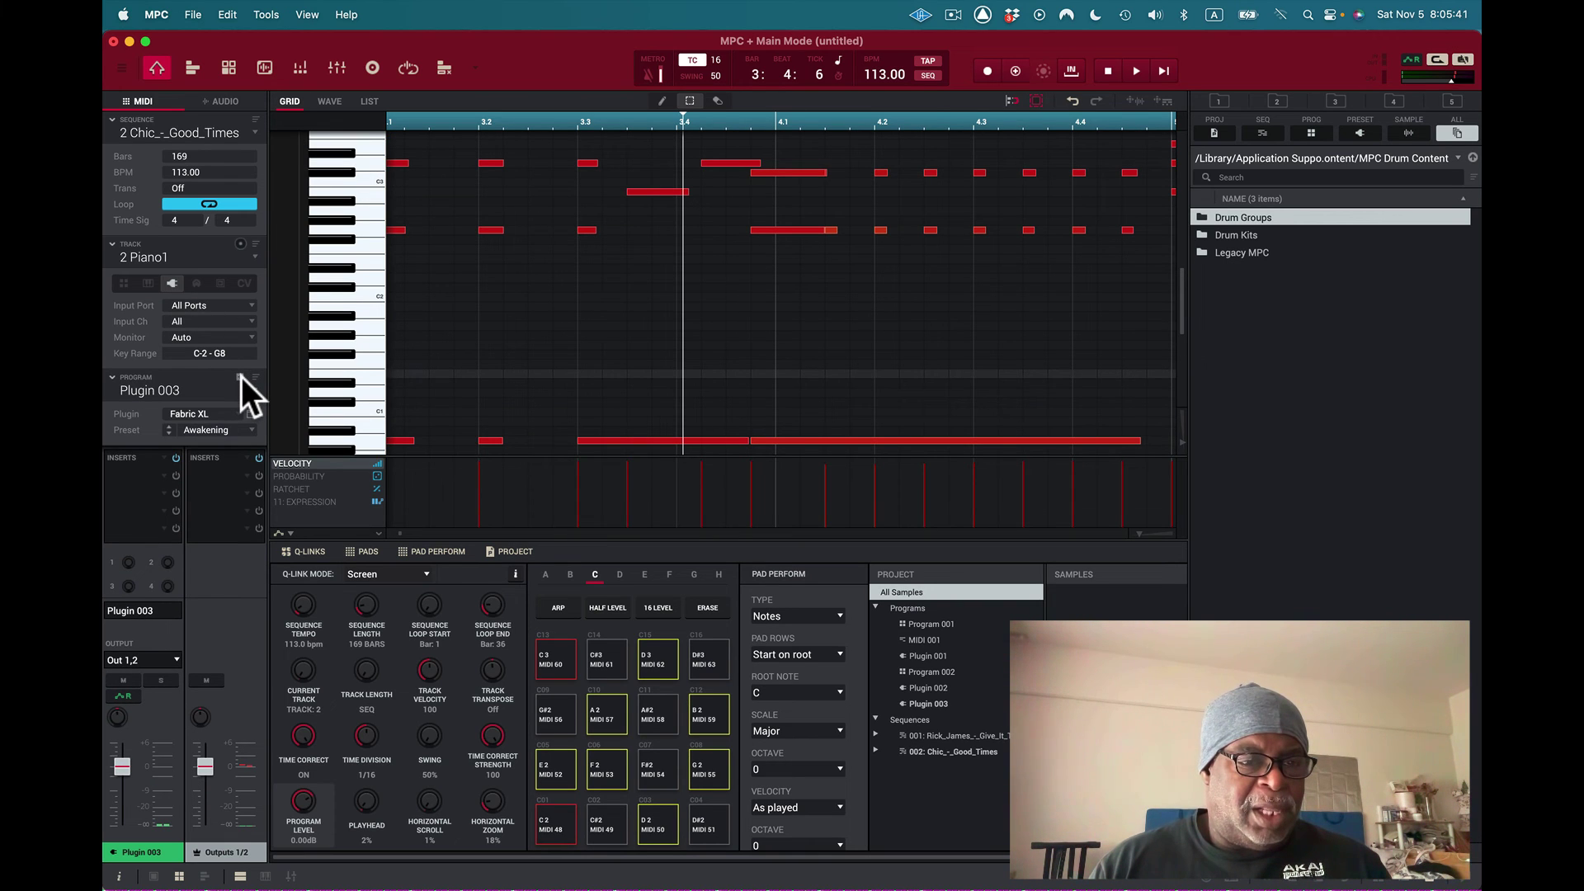
left_click(248, 430)
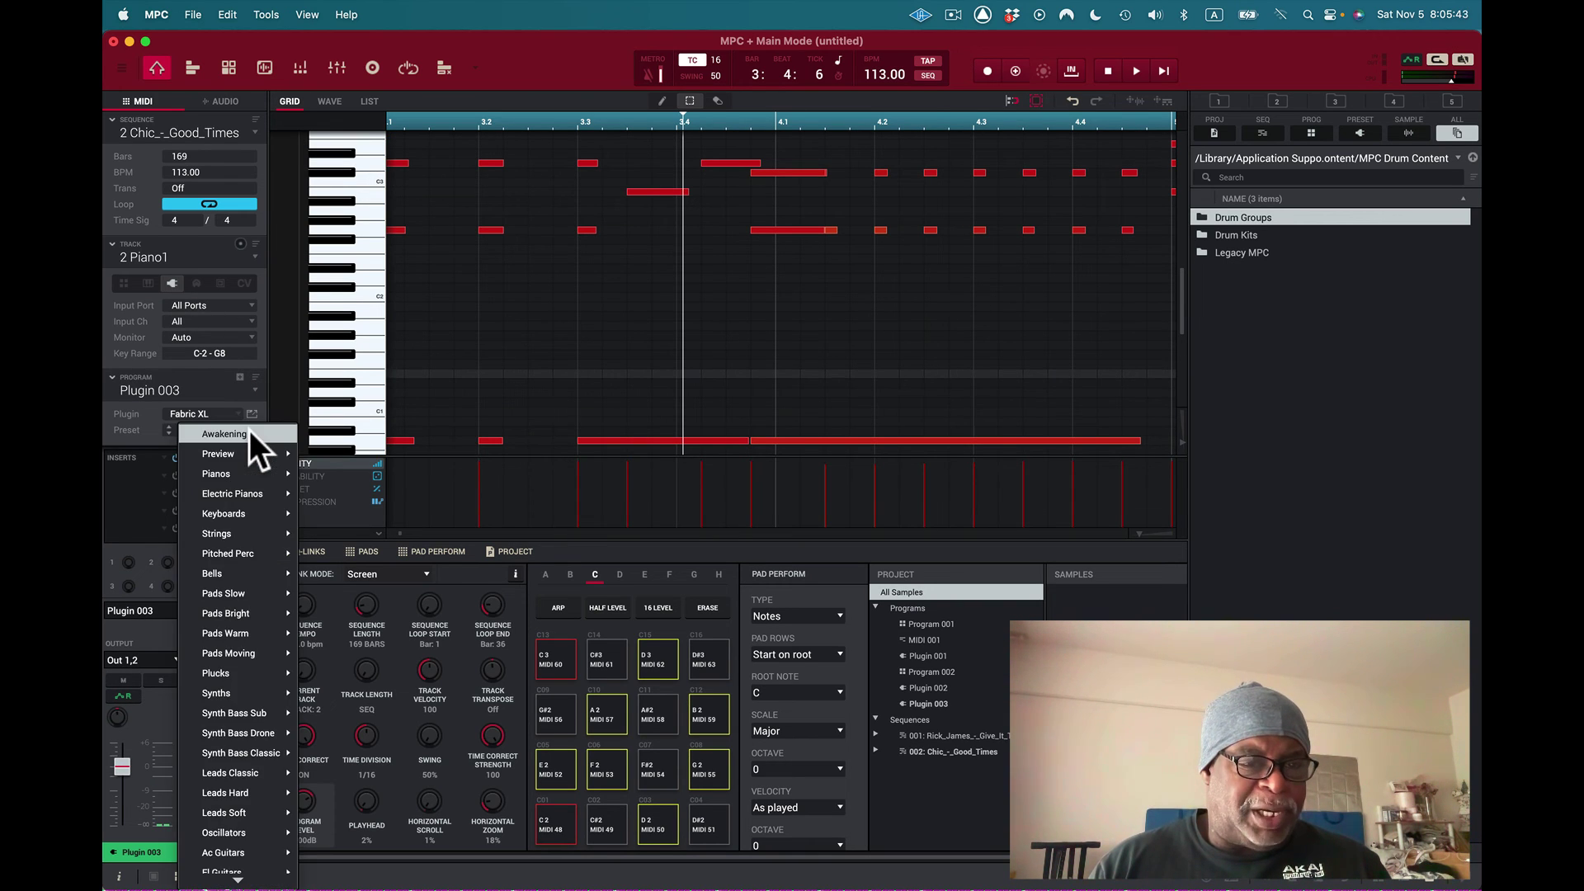
mouse_move(238, 492)
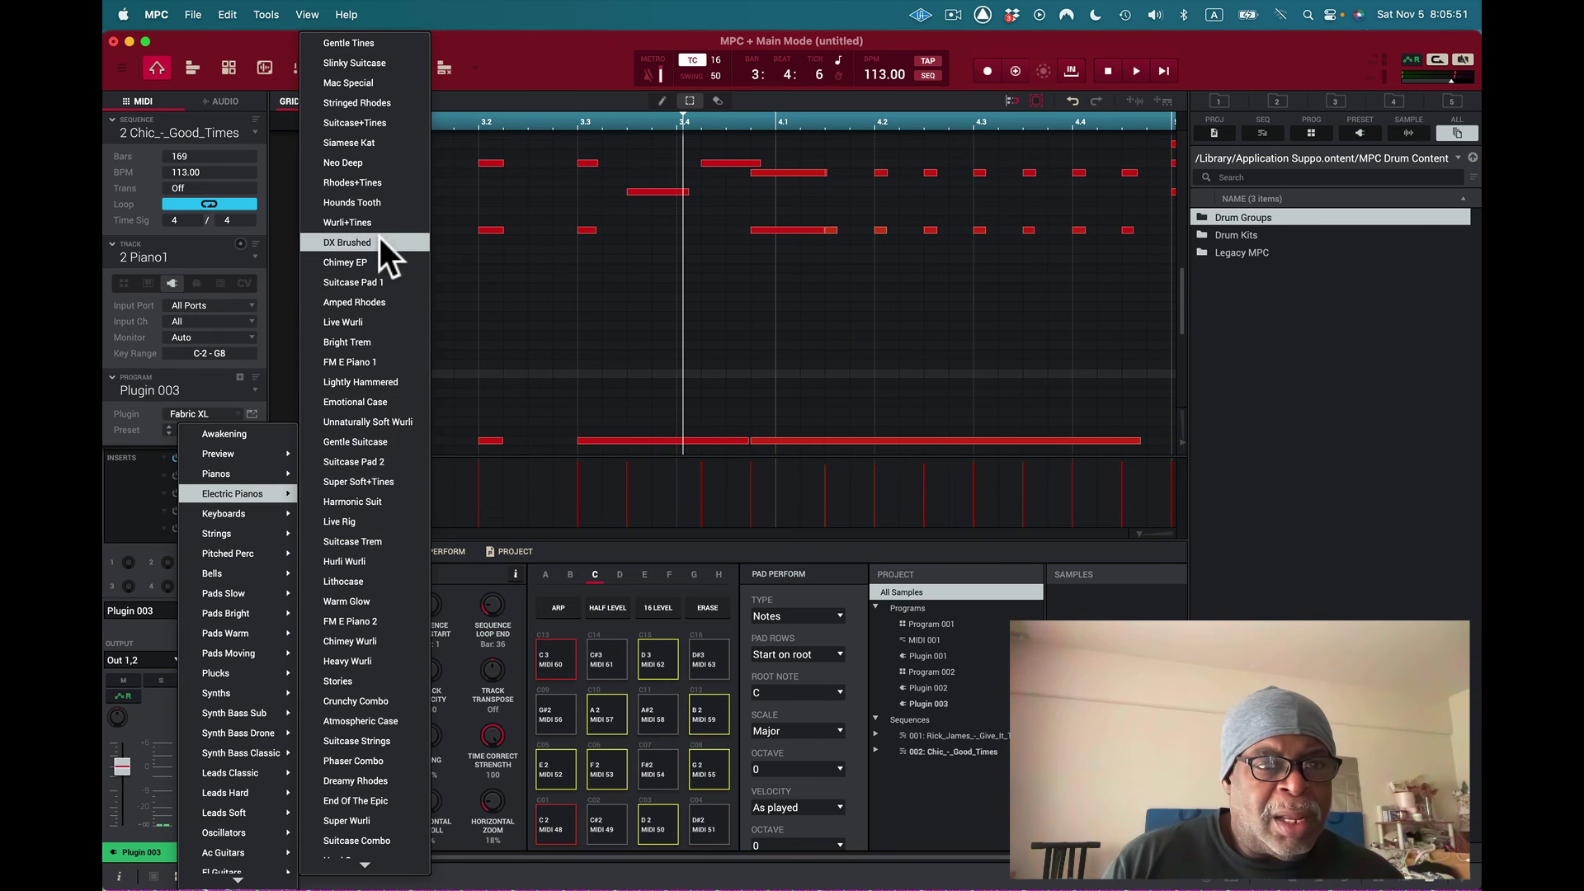
left_click(387, 122)
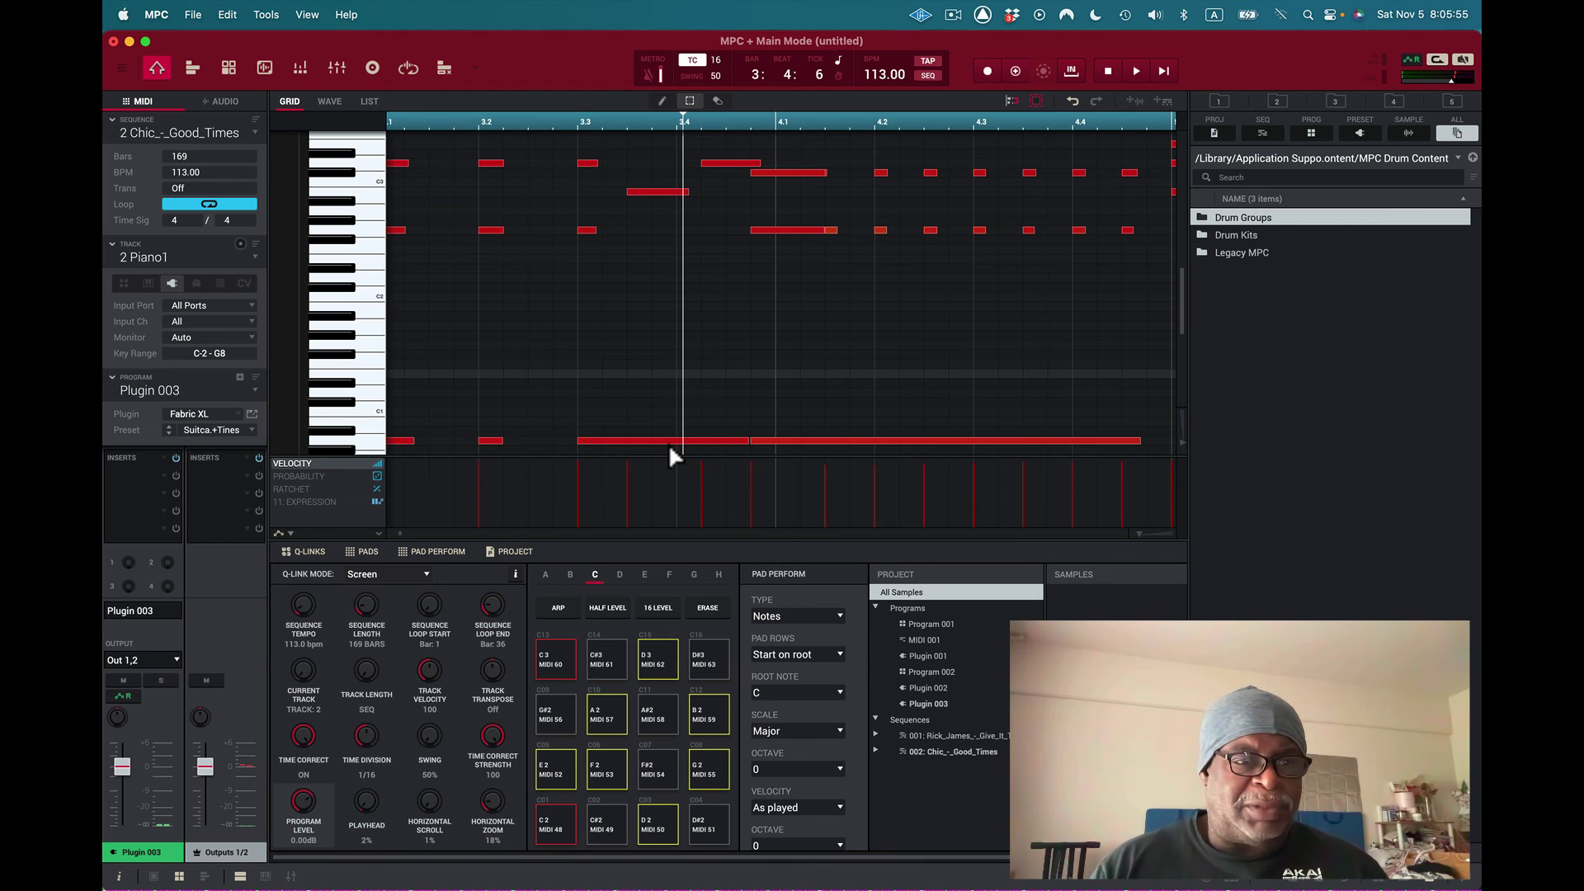
key("space")
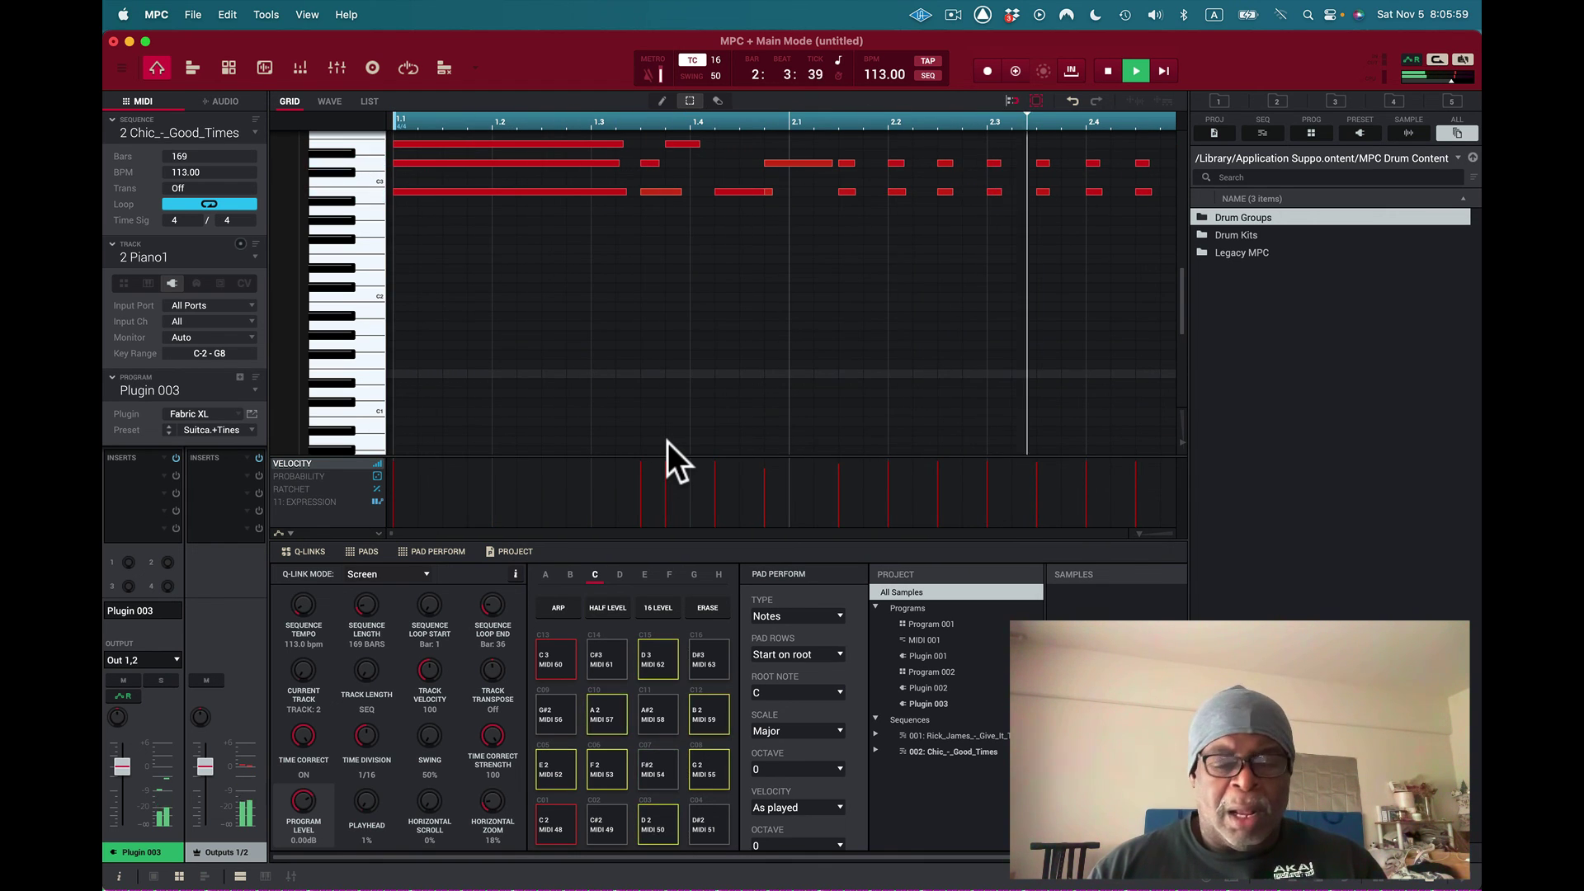
key("space")
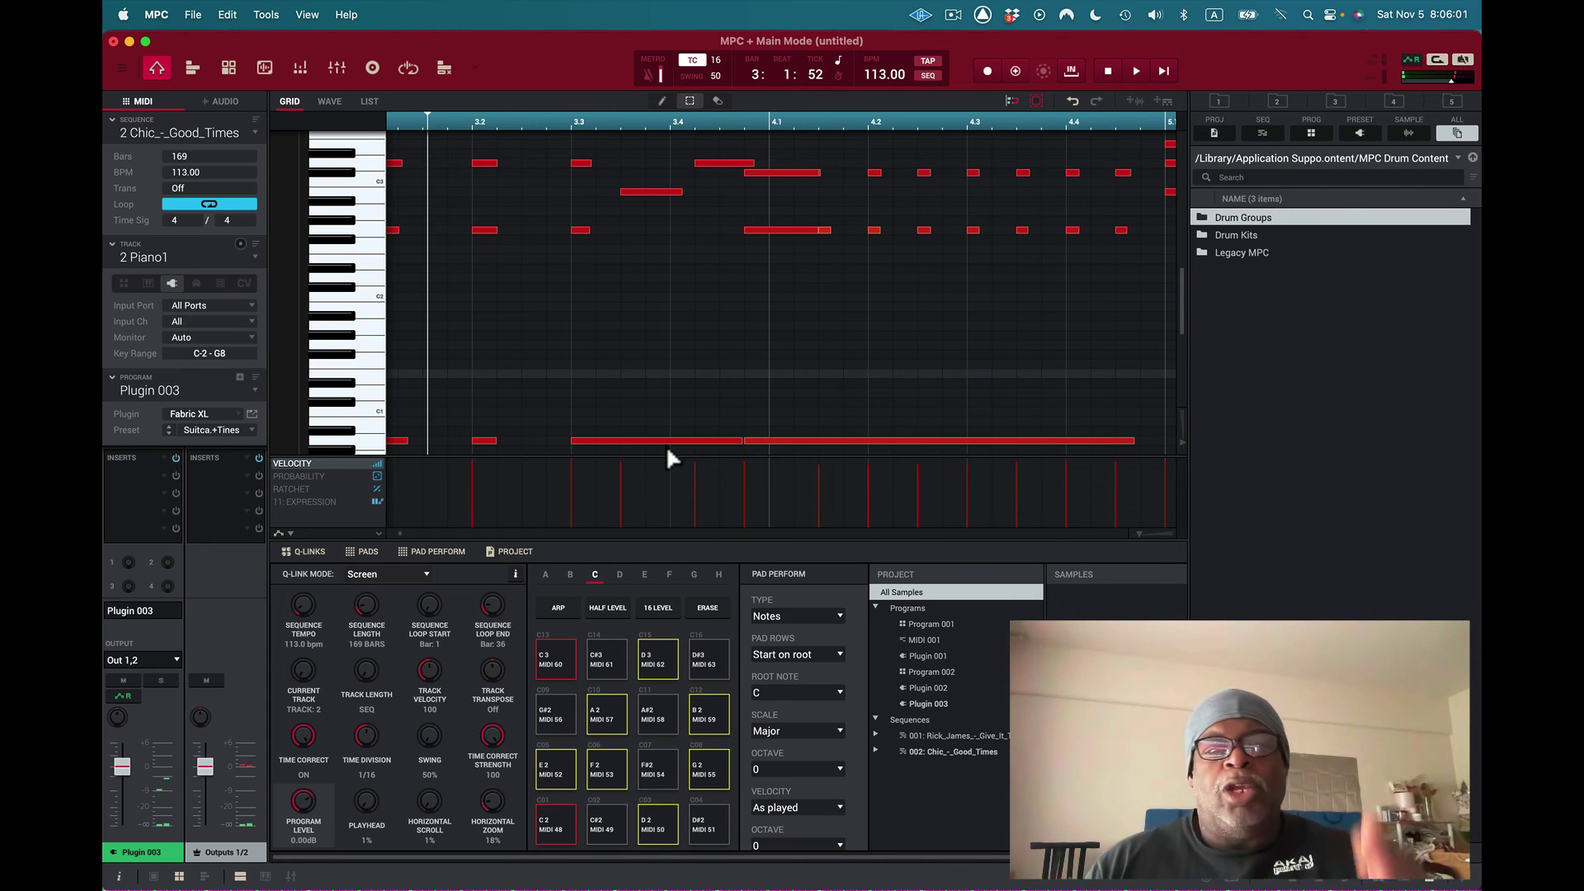